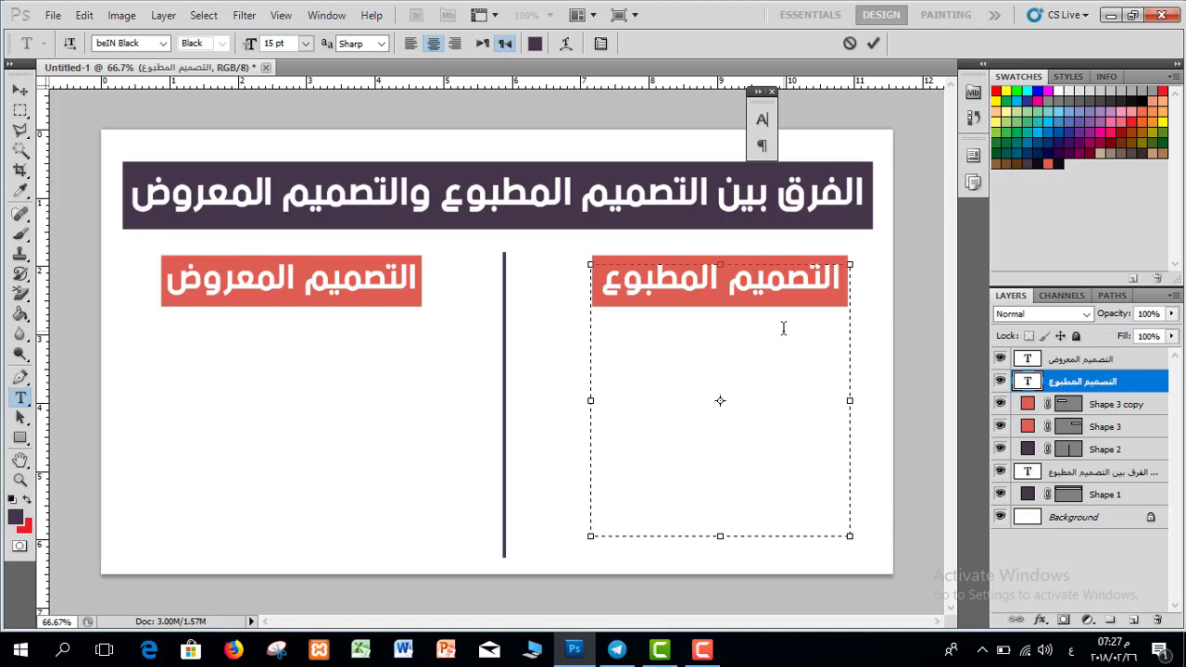
- Enter the heading "وحدة القياس" with the units "CM - mm - M" on the line beneath it in the "التصميم المطبوع" column
text(وحدة القياس)
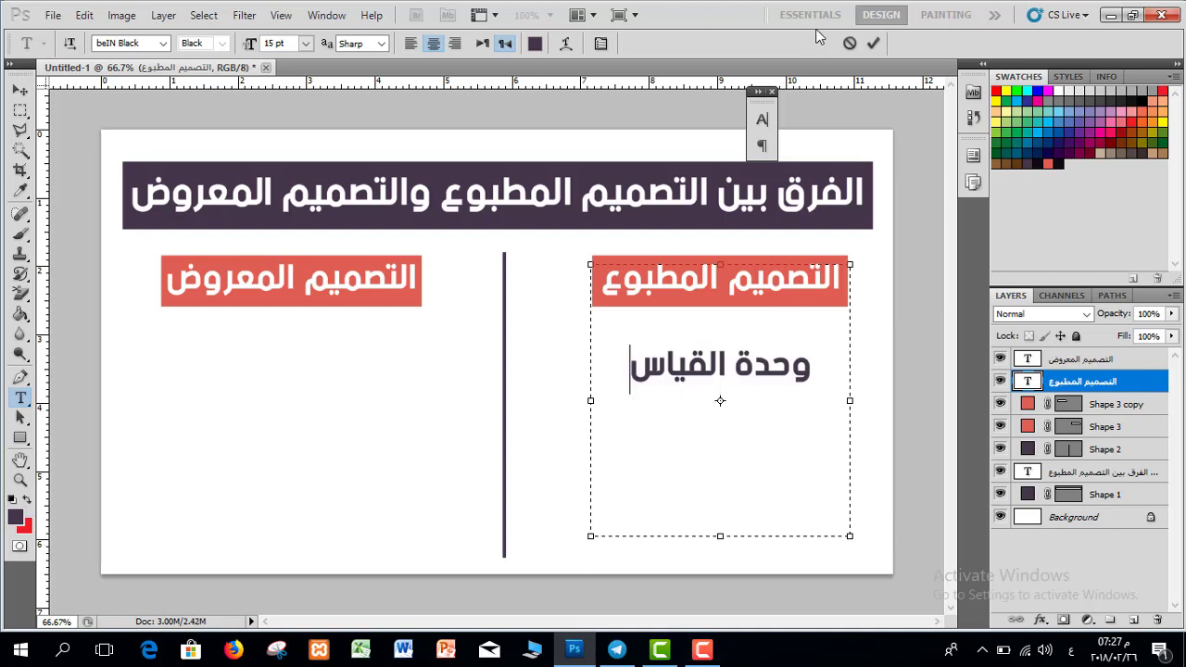
click(873, 43)
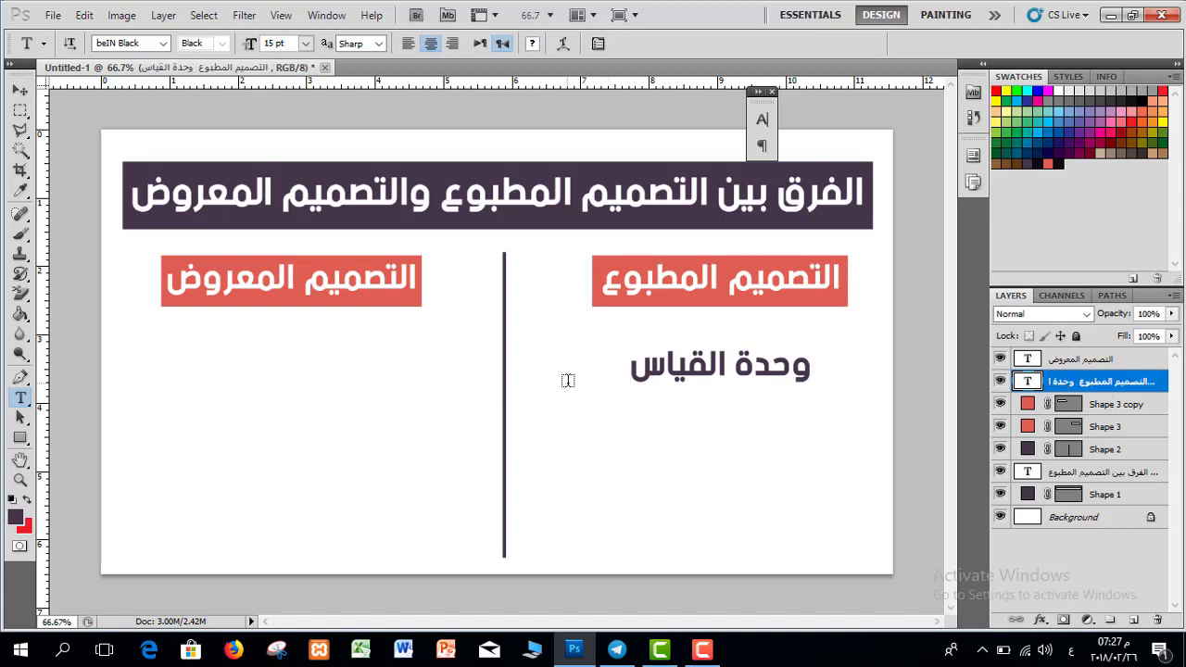
click(635, 393)
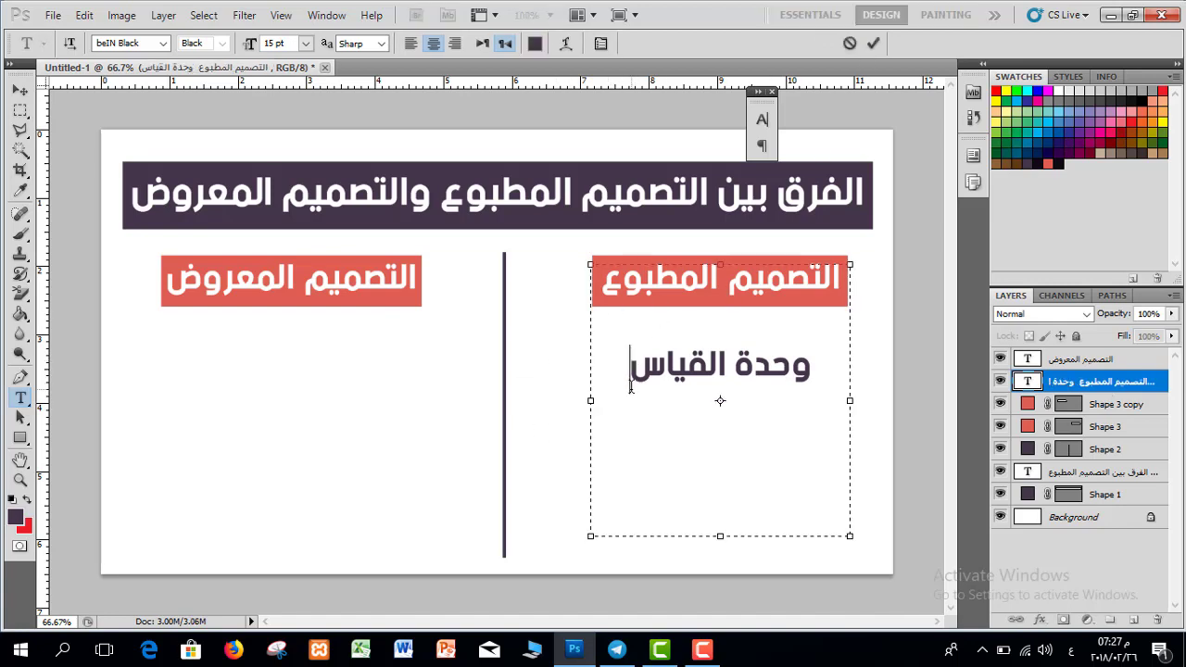
key(Return)
key(alt+shift)
text(CM -)
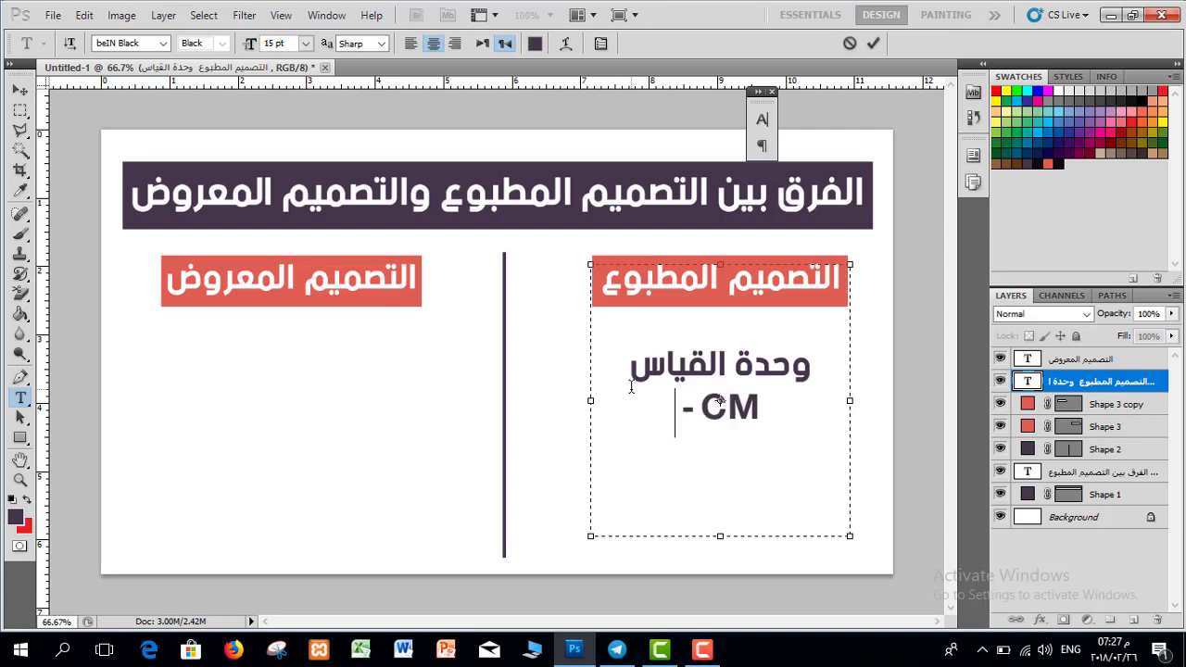
text( mm)
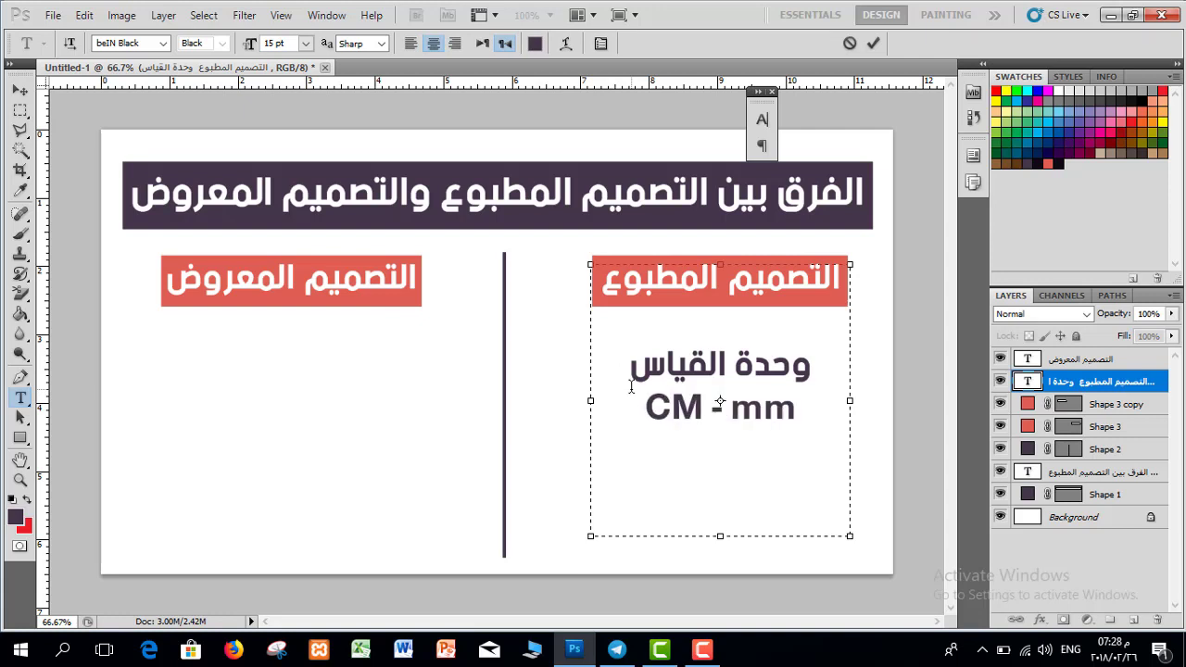
text( - M)
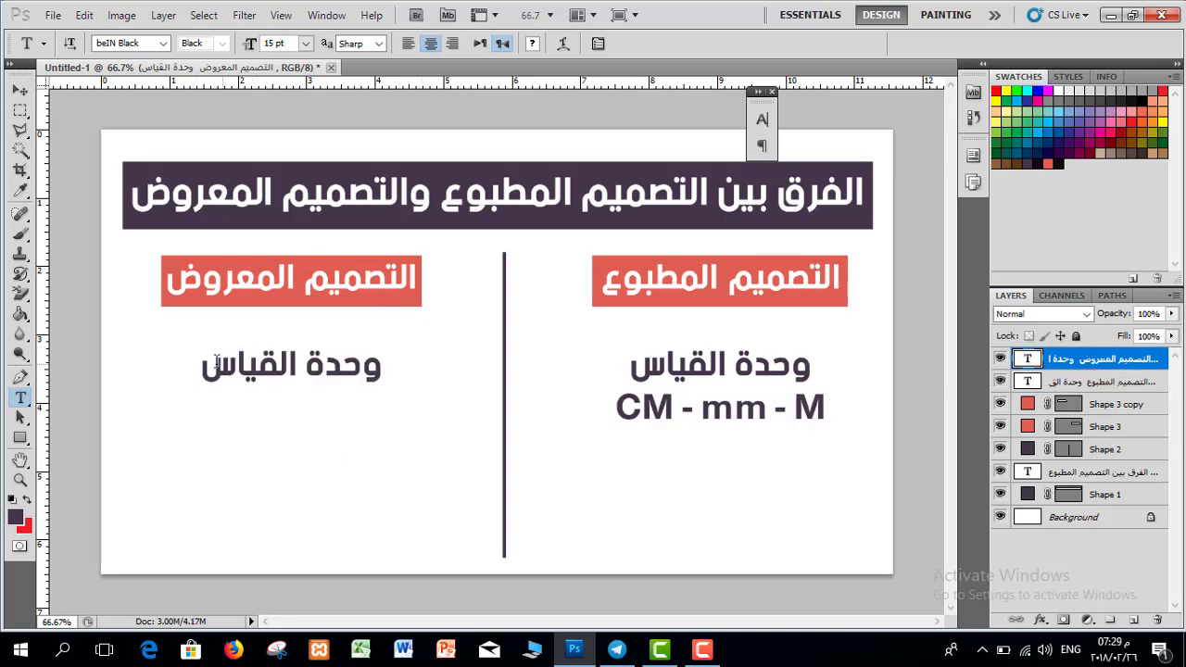
- Add "px" on a new line under "وحدة القياس" in the "التصميم المعروض" column and commit the text
click(210, 364)
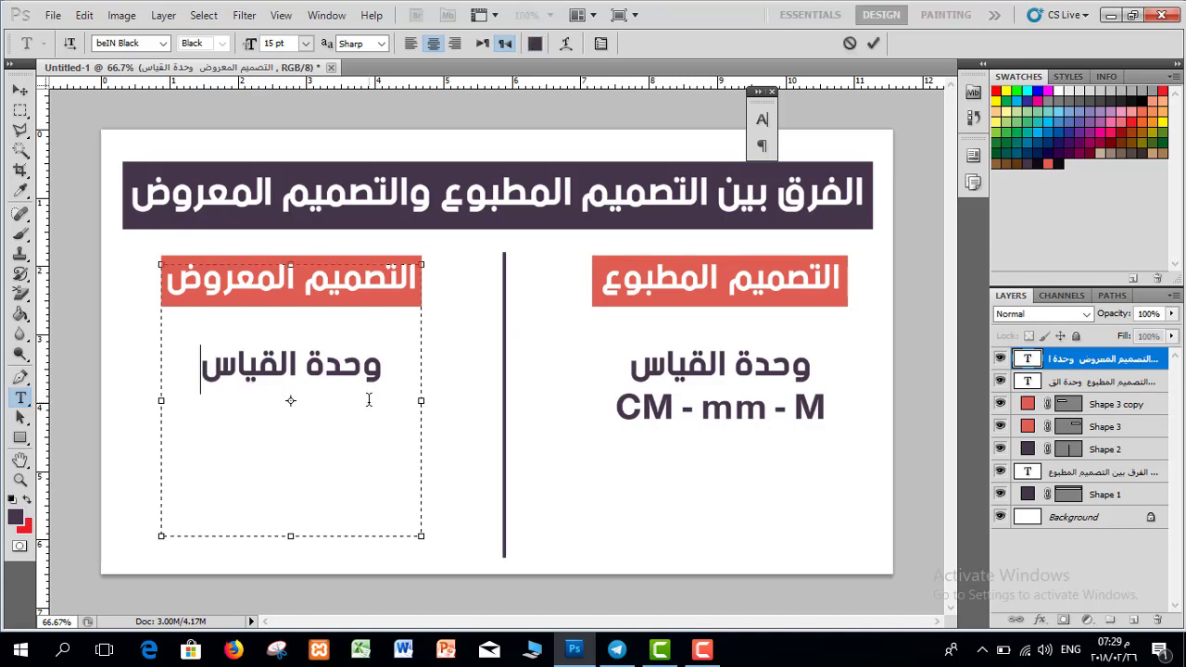
key(Return)
text(px)
click(873, 43)
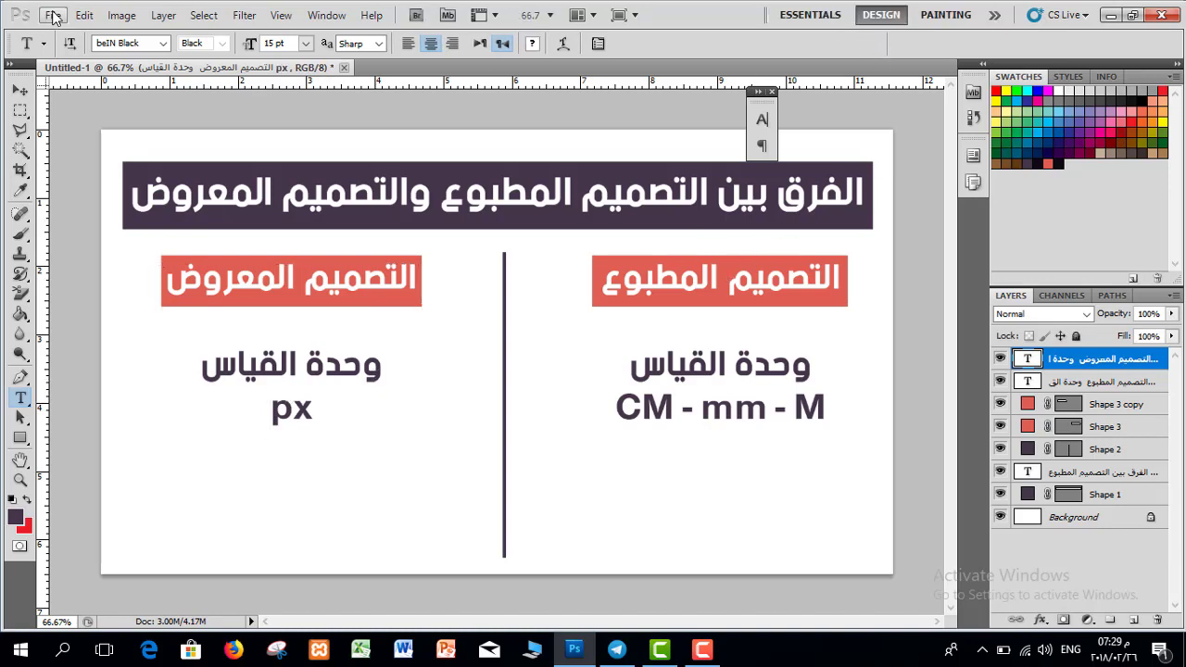
- Open the image 395b6c927e.jpg and magnify its plain red background to 3200% to expose the pixel grid
key(ctrl+o)
double_click(587, 265)
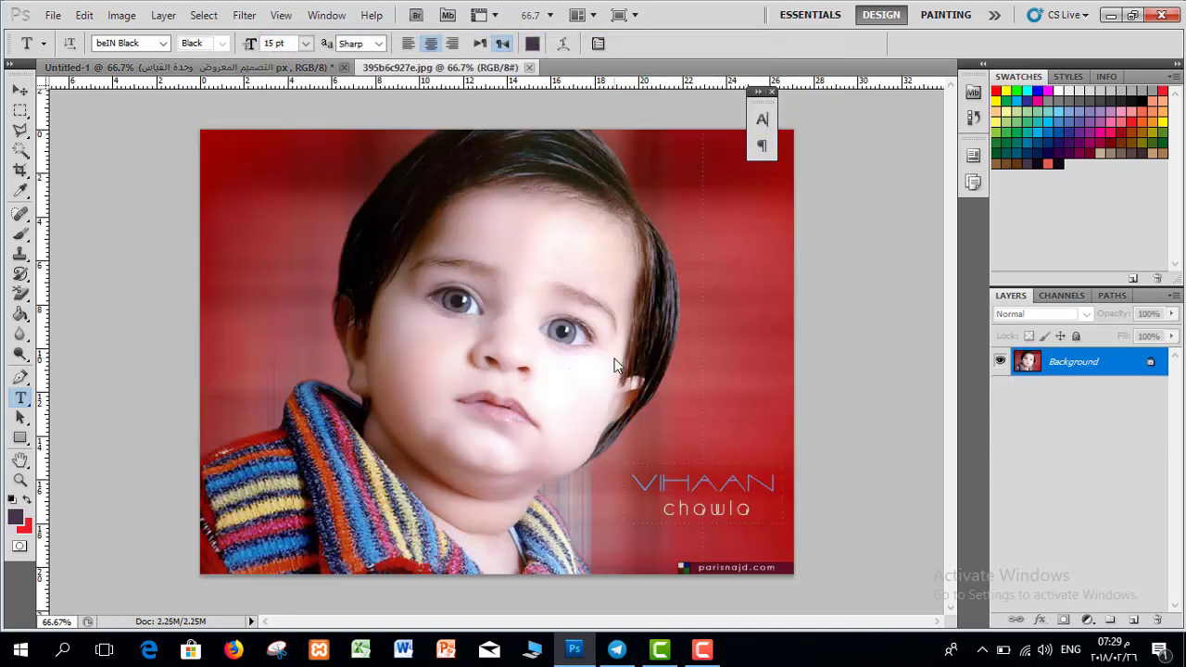
scroll(561, 407, up, 1)
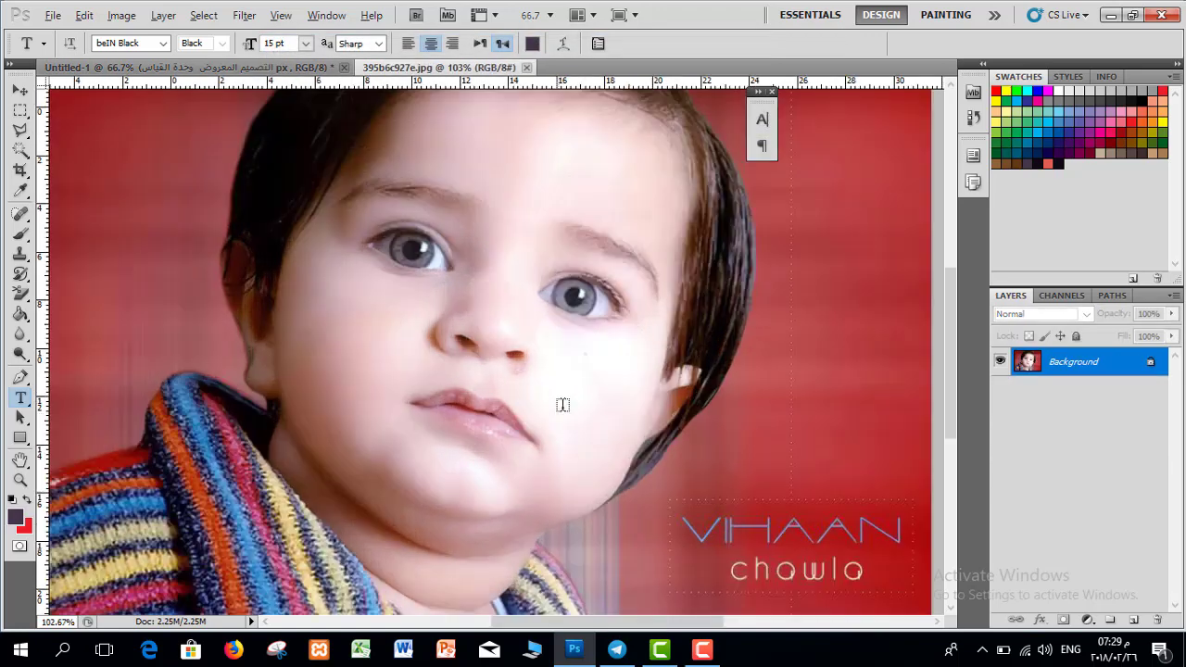
scroll(565, 398, up, 1)
scroll(685, 389, up, 3)
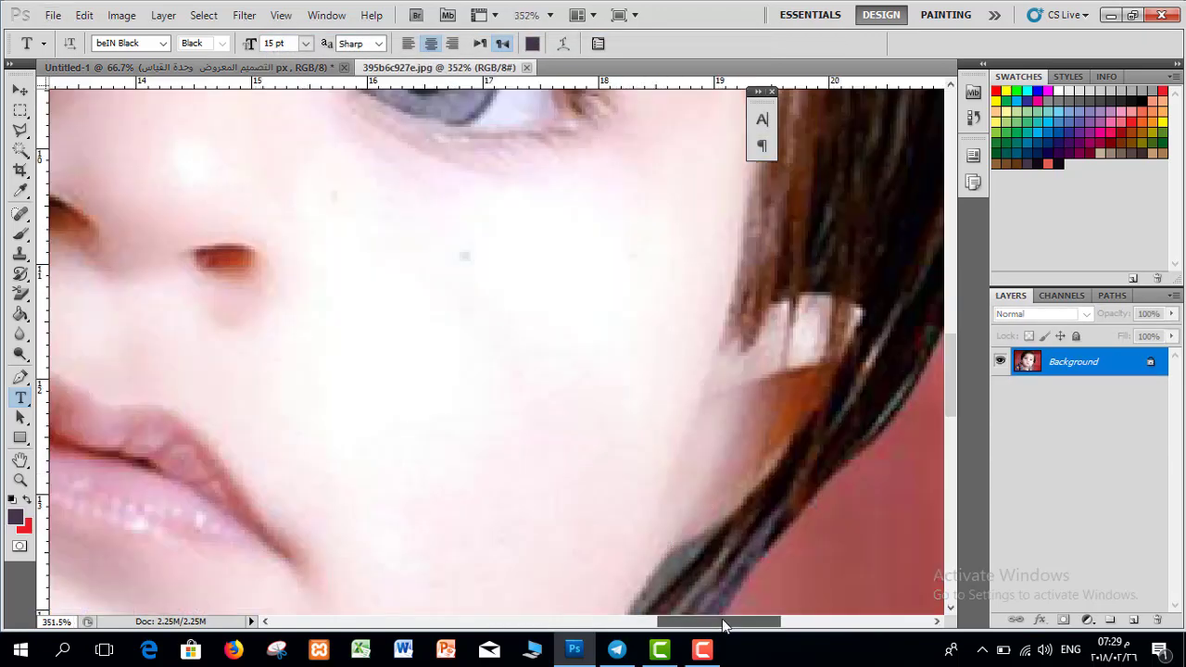
drag(725, 626, 753, 618)
scroll(552, 423, up, 5)
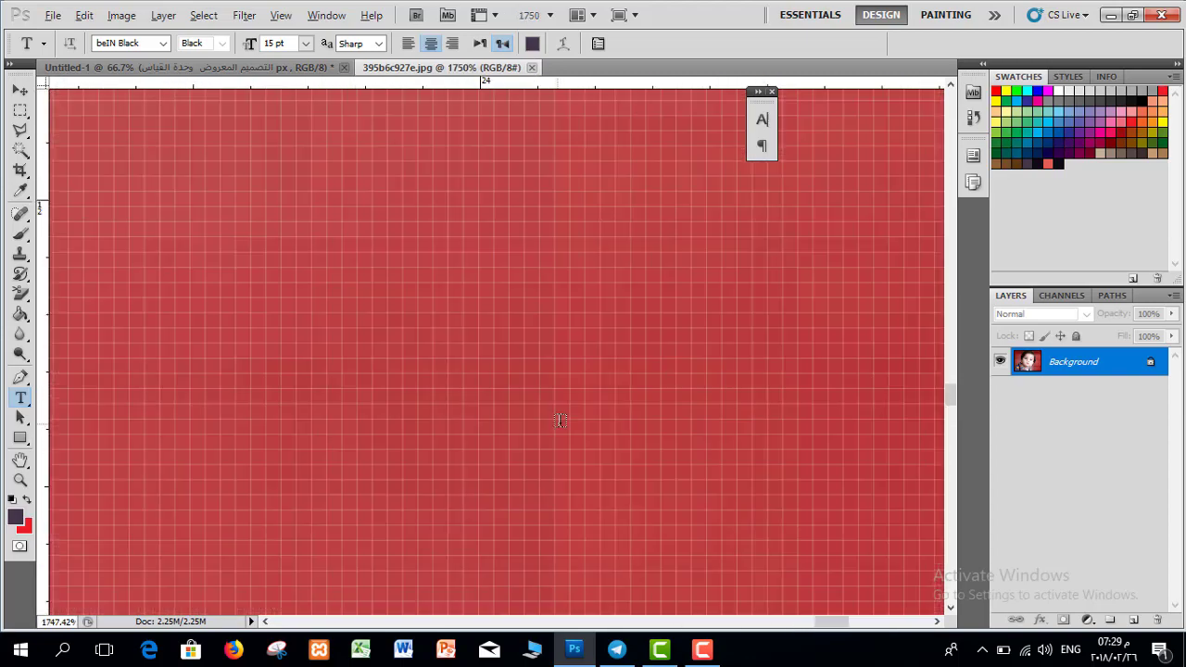
scroll(560, 420, up, 2)
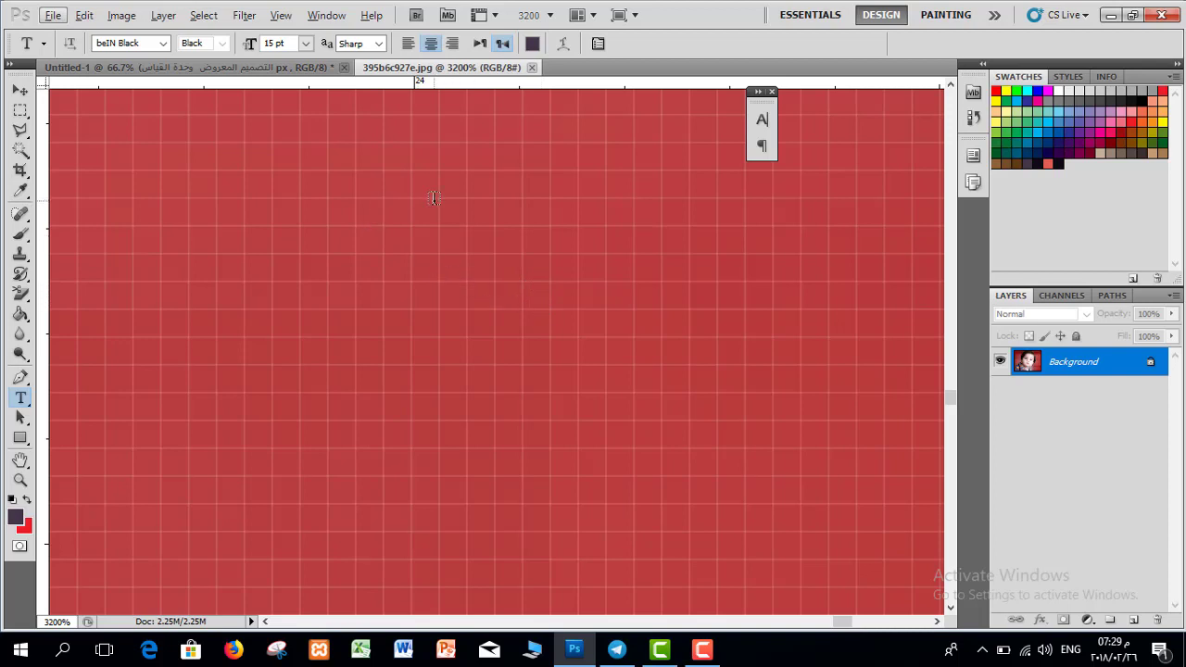
- Examine the individual pixels of the red background, the dark hair and the forehead skin at magnifications up to 3200%
scroll(454, 307, down, 3)
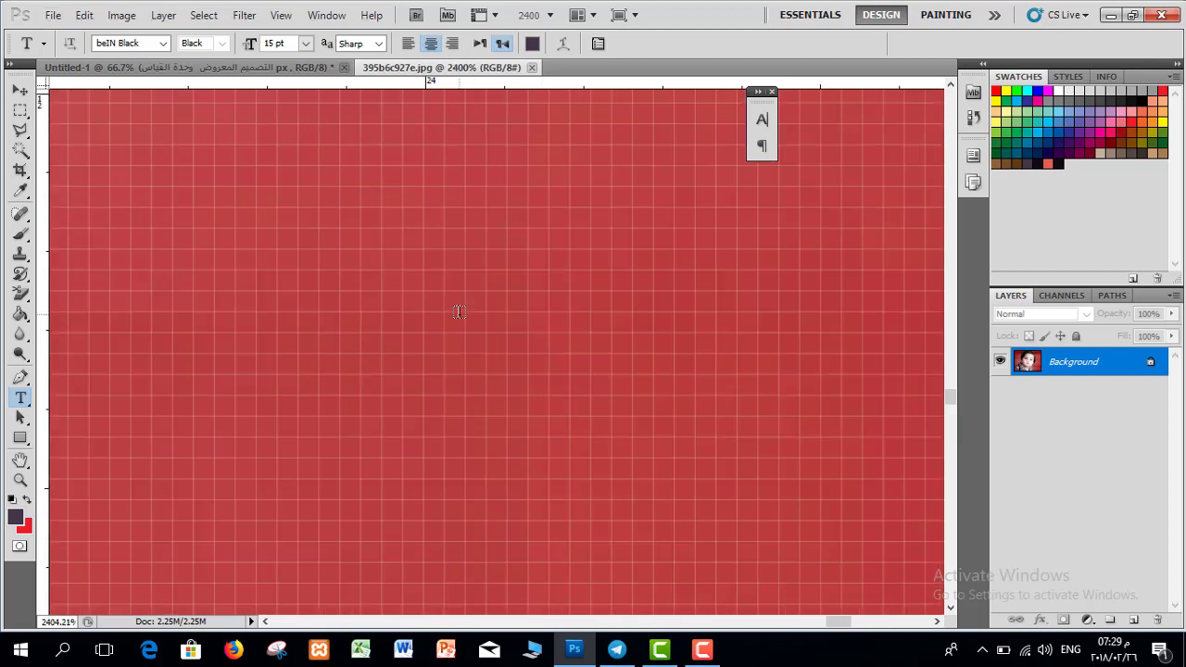
scroll(474, 294, down, 5)
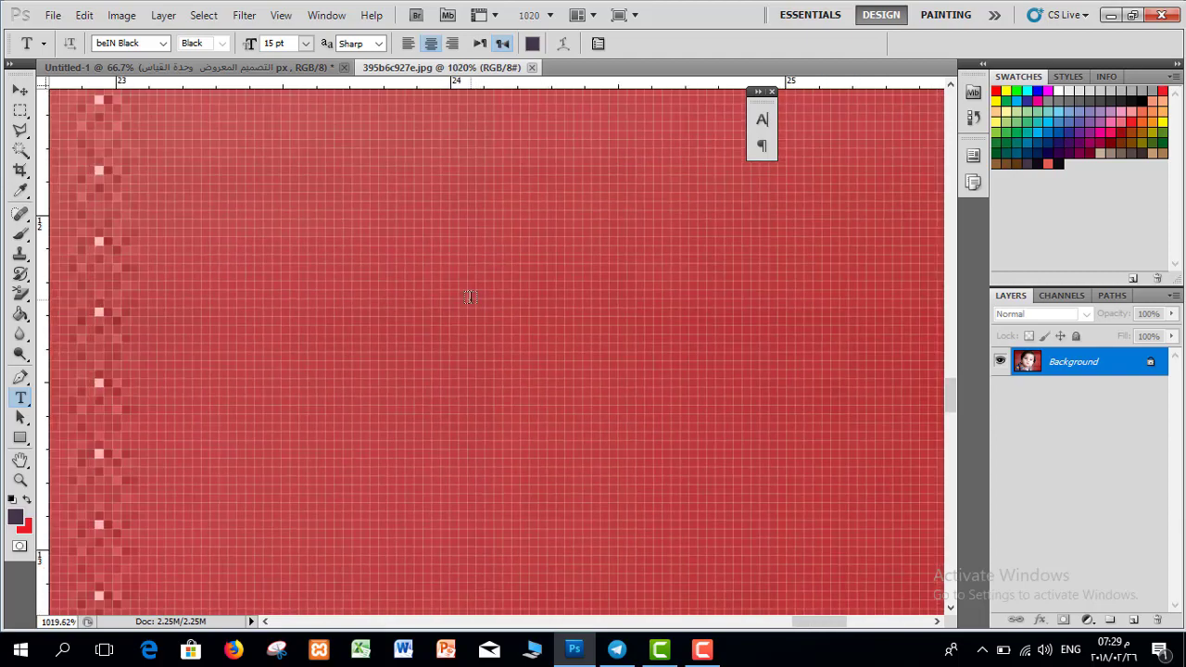
scroll(475, 295, down, 3)
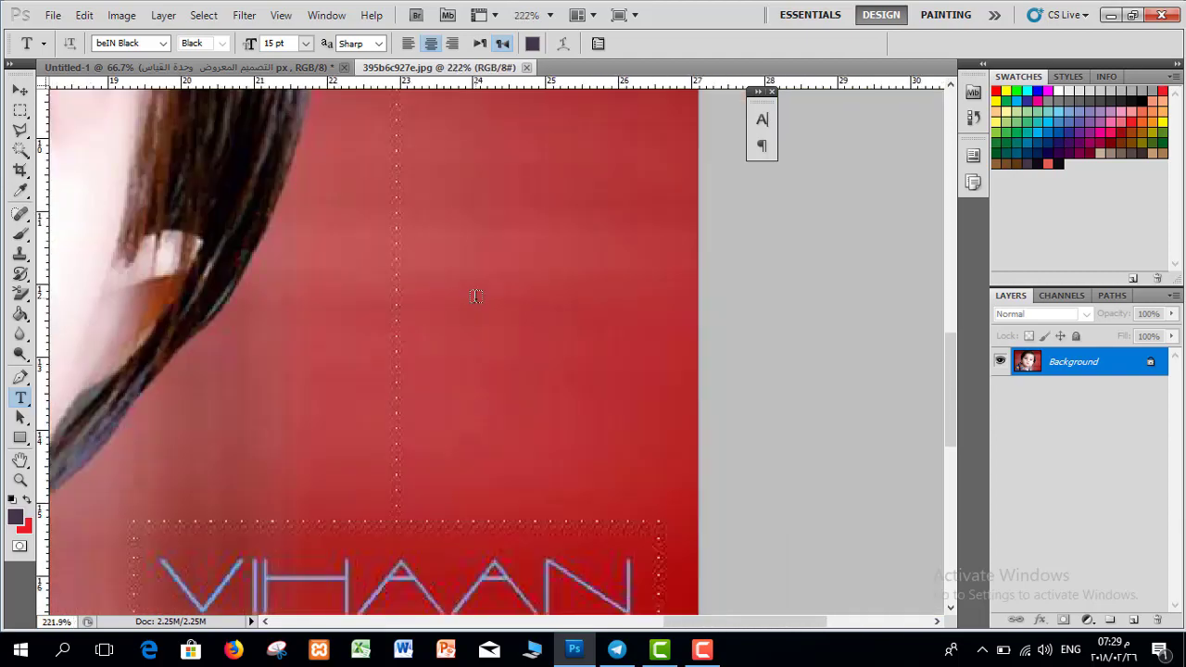
scroll(545, 329, up, 8)
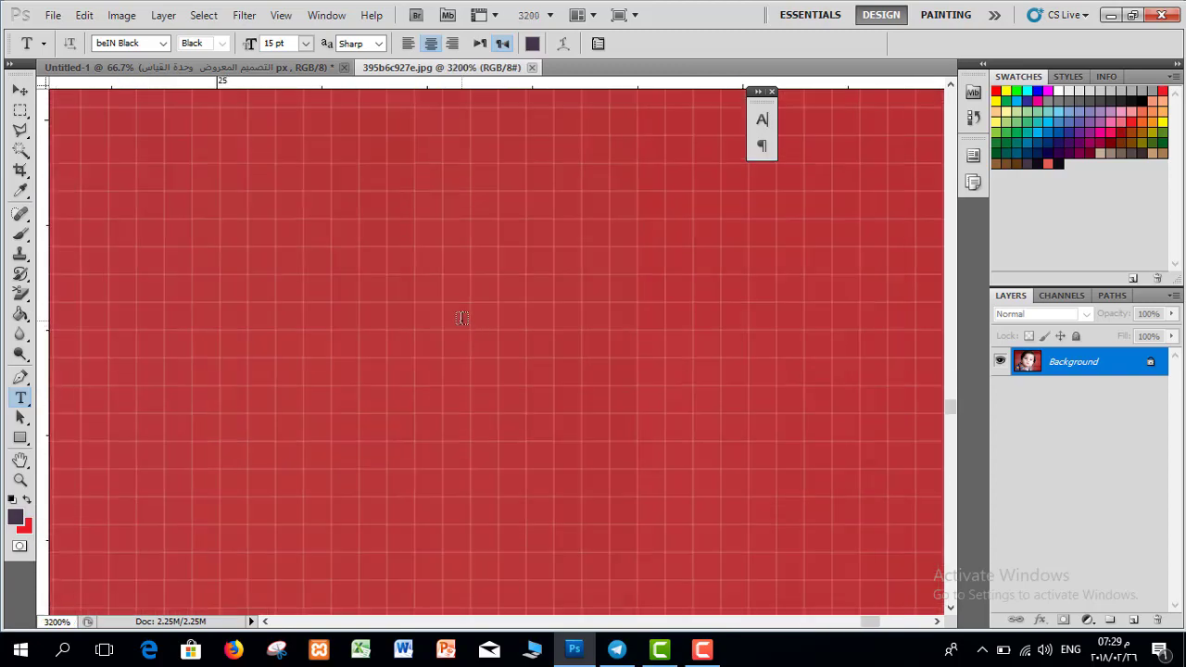
scroll(467, 319, down, 4)
scroll(467, 319, down, 3)
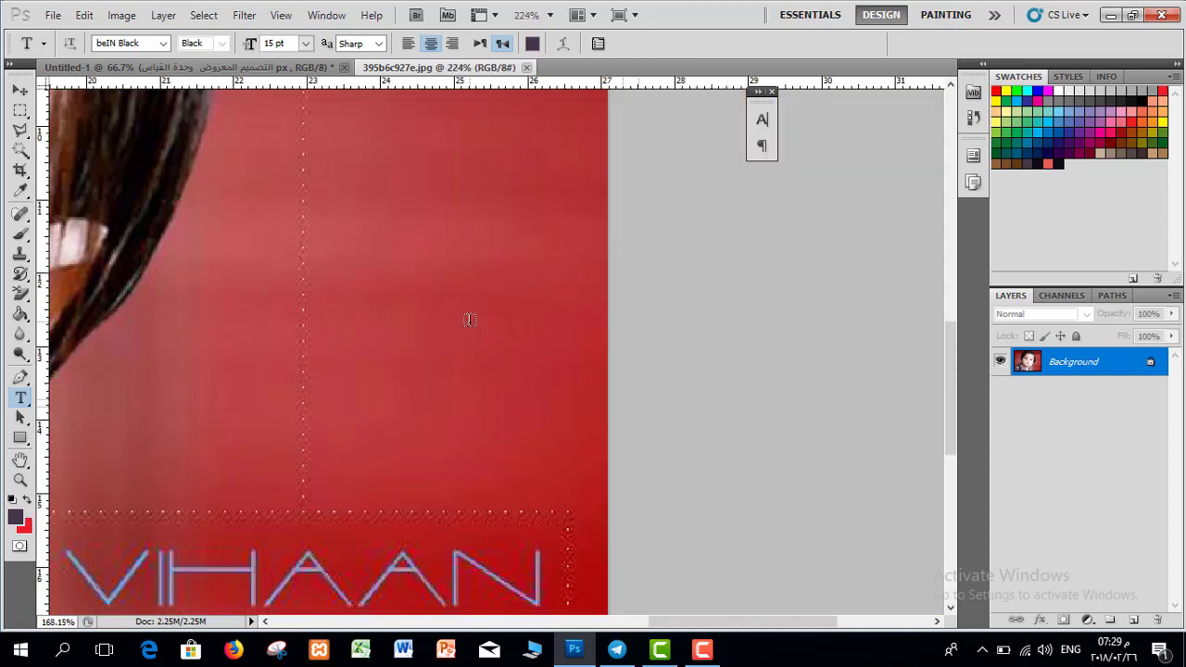
scroll(165, 183, up, 8)
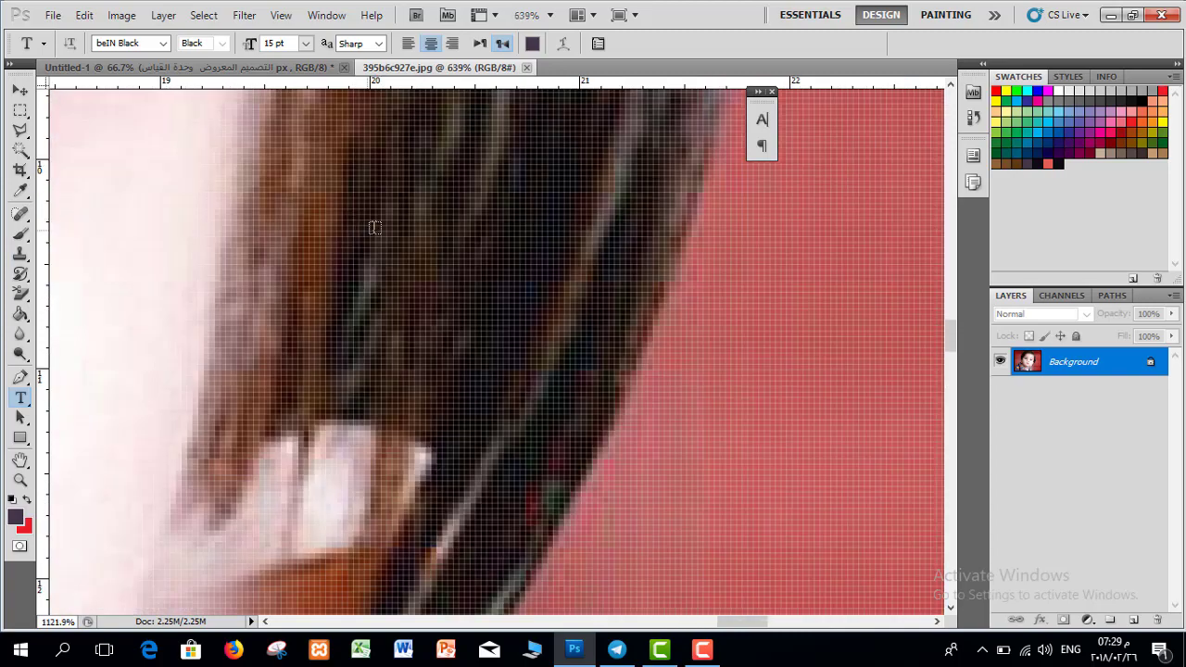
scroll(442, 246, down, 1)
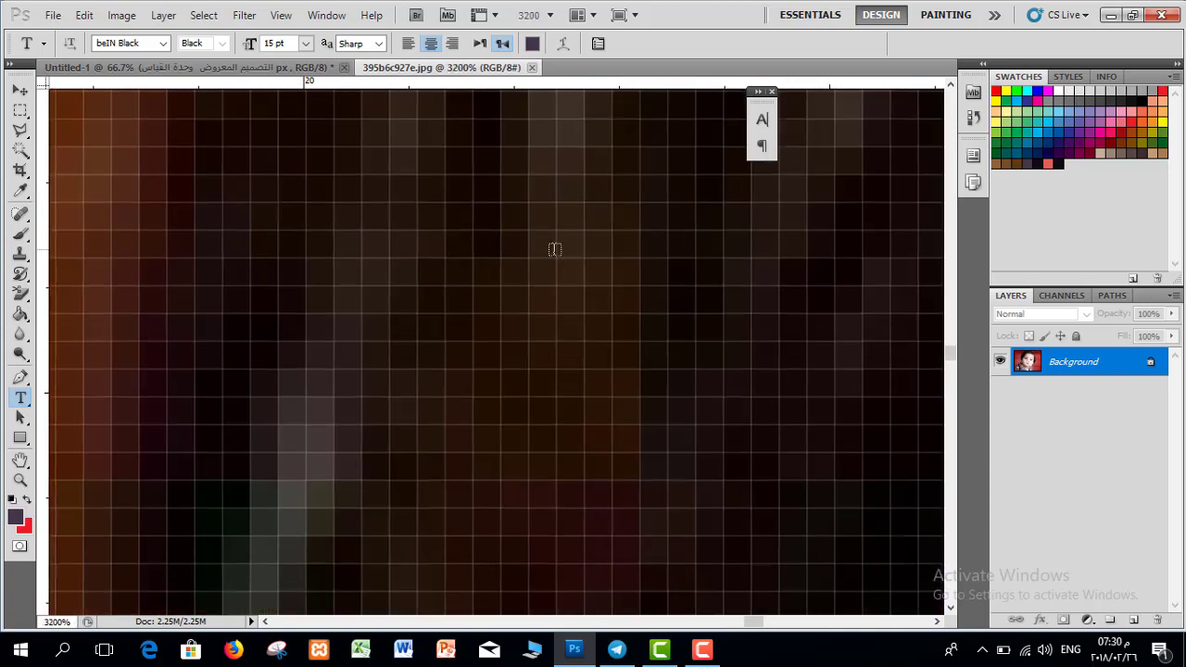
scroll(525, 294, down, 3)
scroll(525, 295, down, 8)
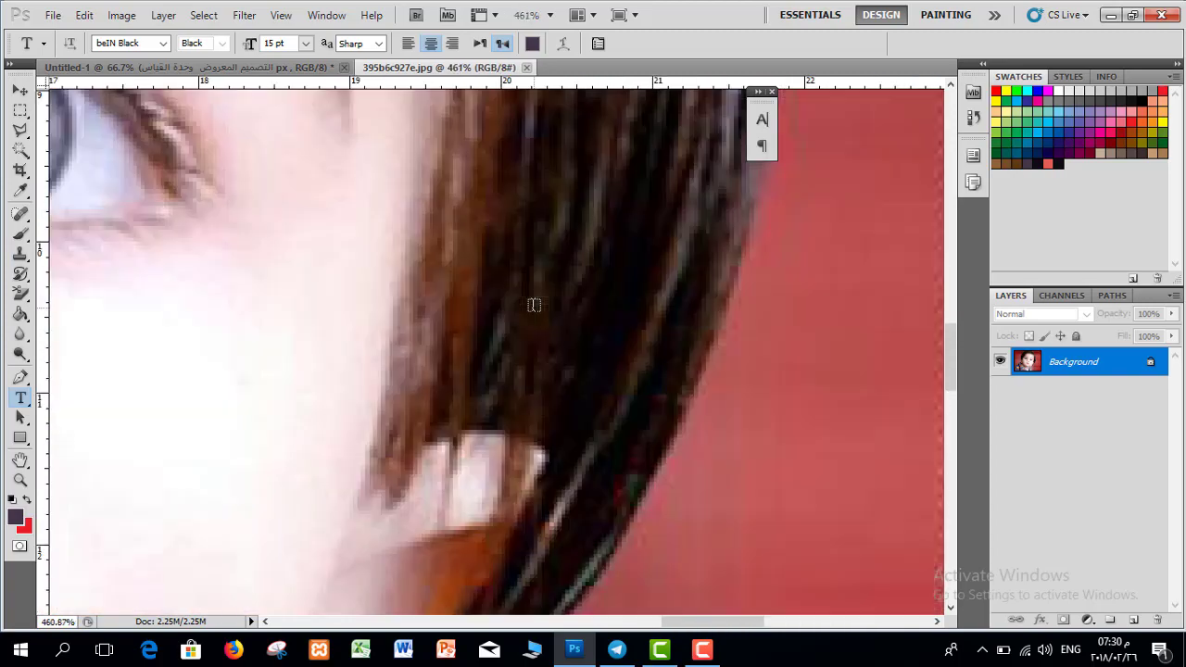
scroll(307, 303, down, 3)
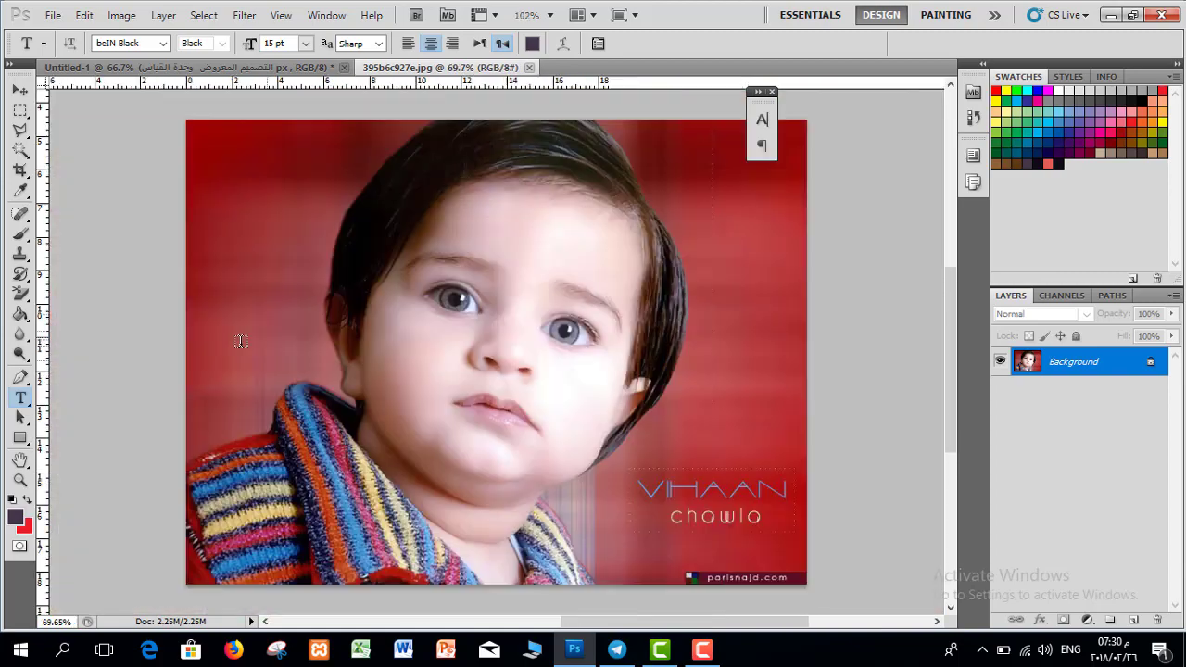
scroll(534, 242, up, 10)
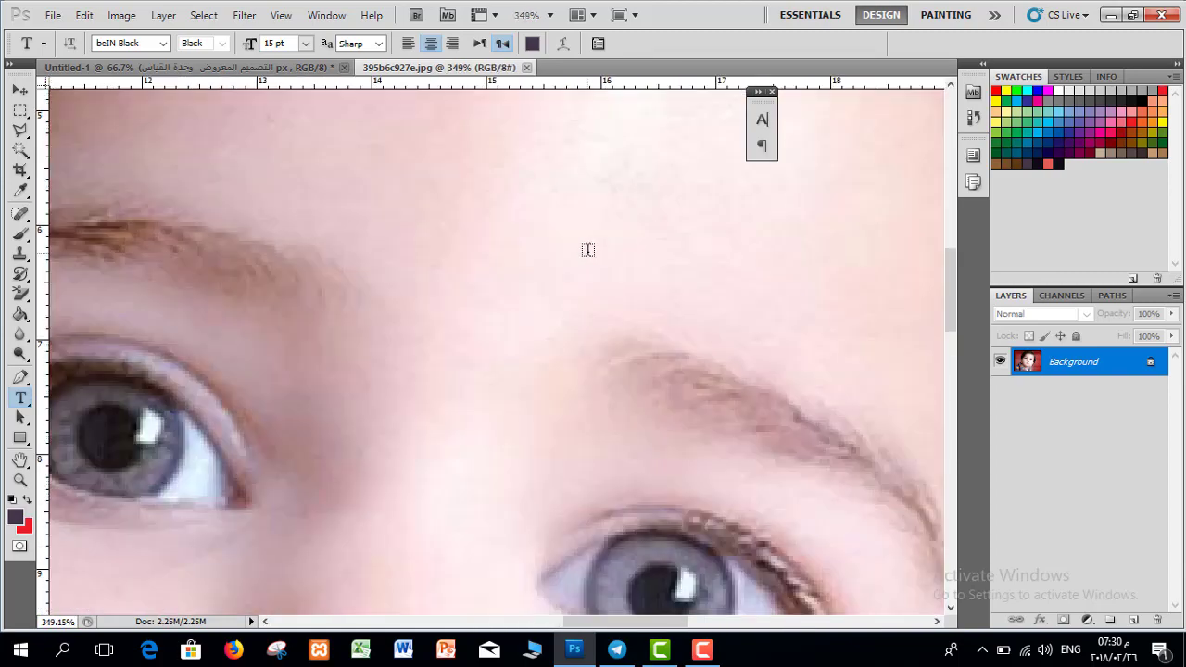
scroll(539, 297, up, 2)
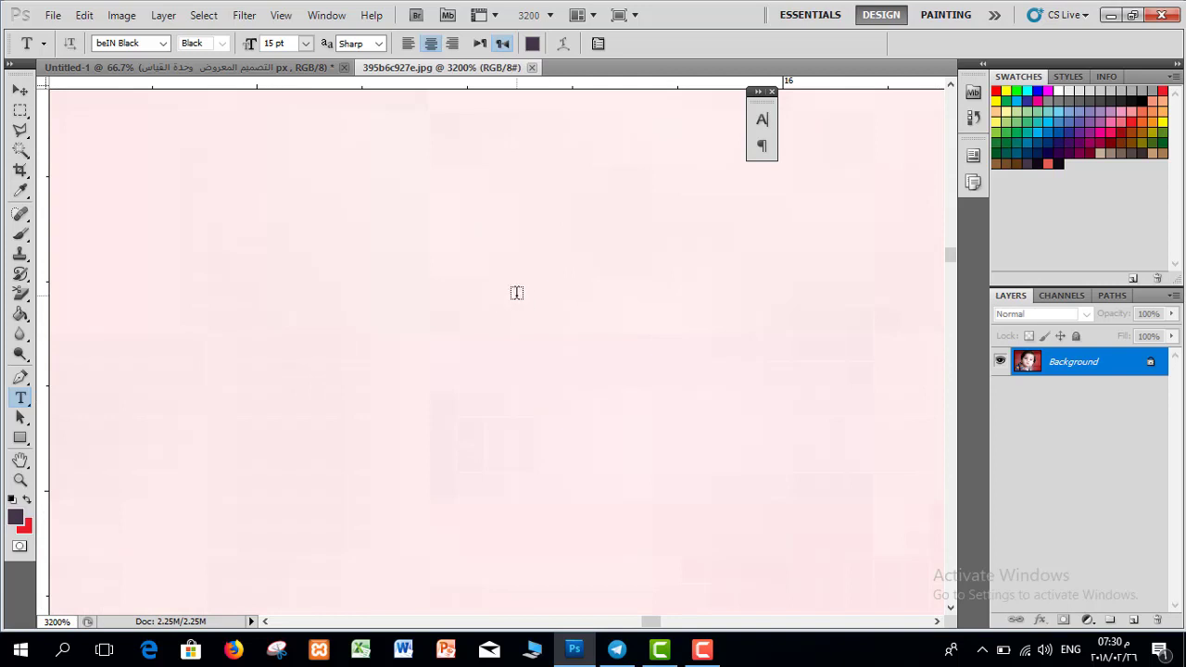
scroll(427, 329, down, 2)
scroll(427, 330, down, 4)
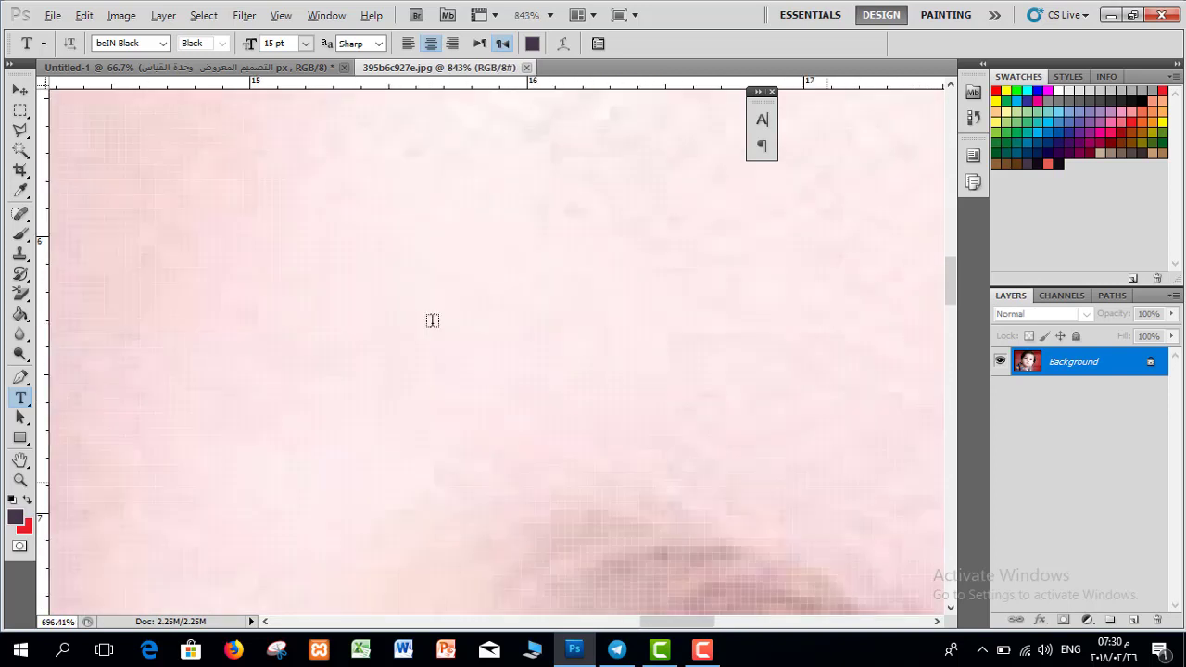
scroll(423, 293, down, 2)
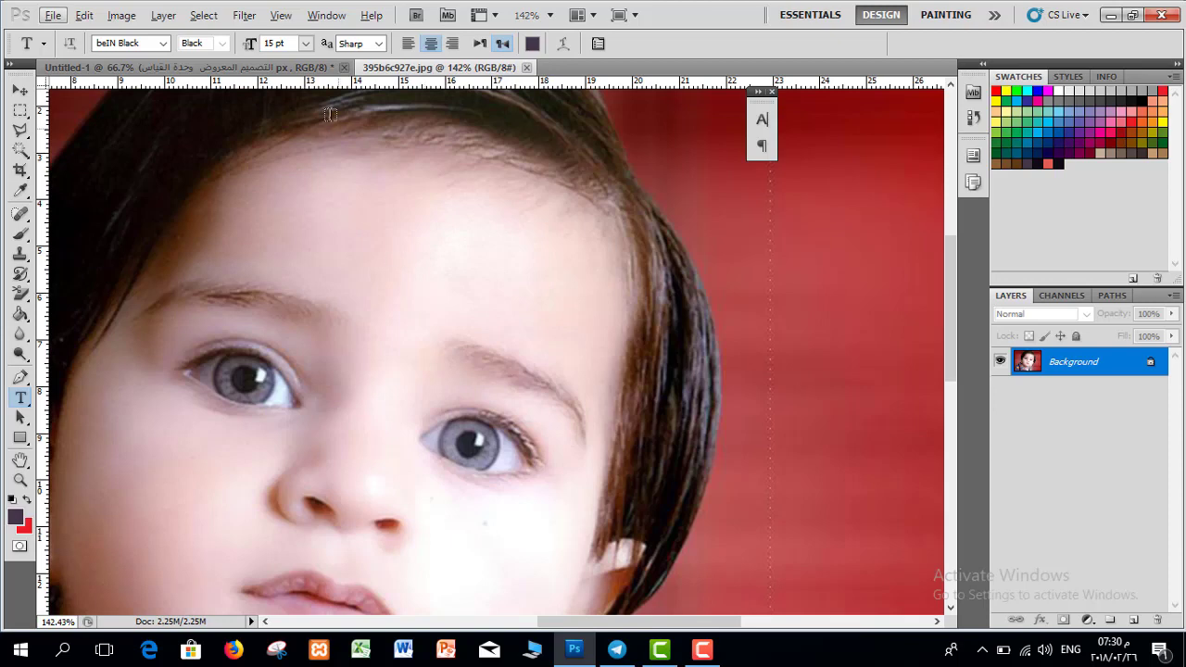
- Return to the comparison document and add "النظام اللوني" with "CMYK" beneath it below the units in the "التصميم المطبوع" column
click(293, 71)
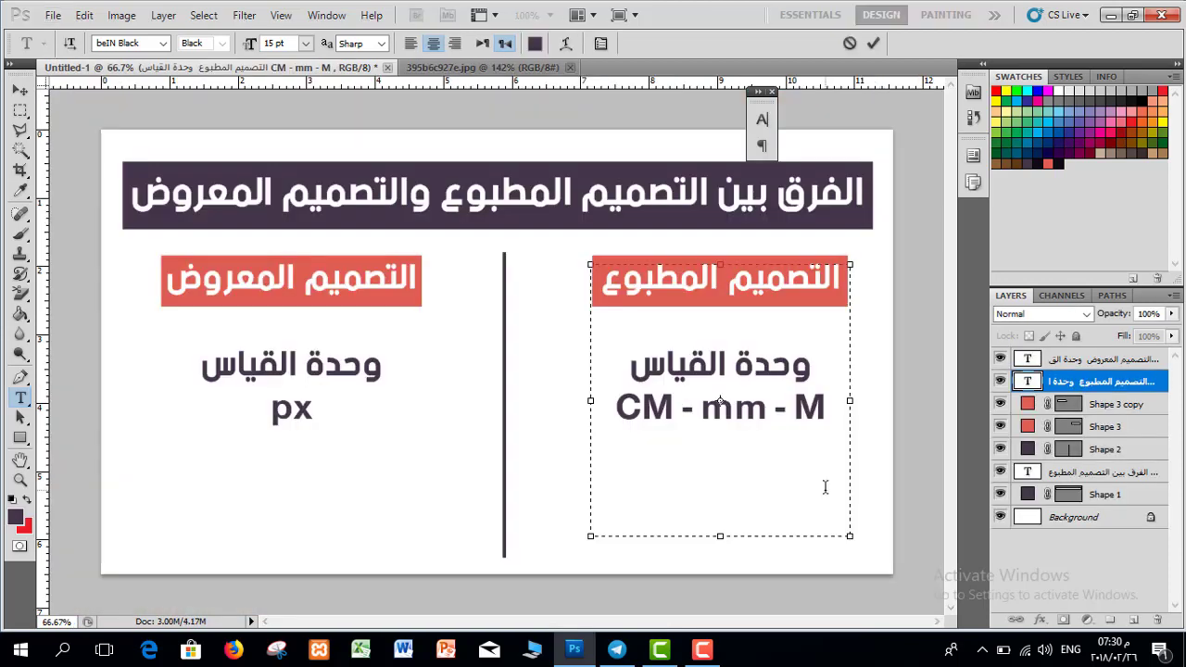
text(ال)
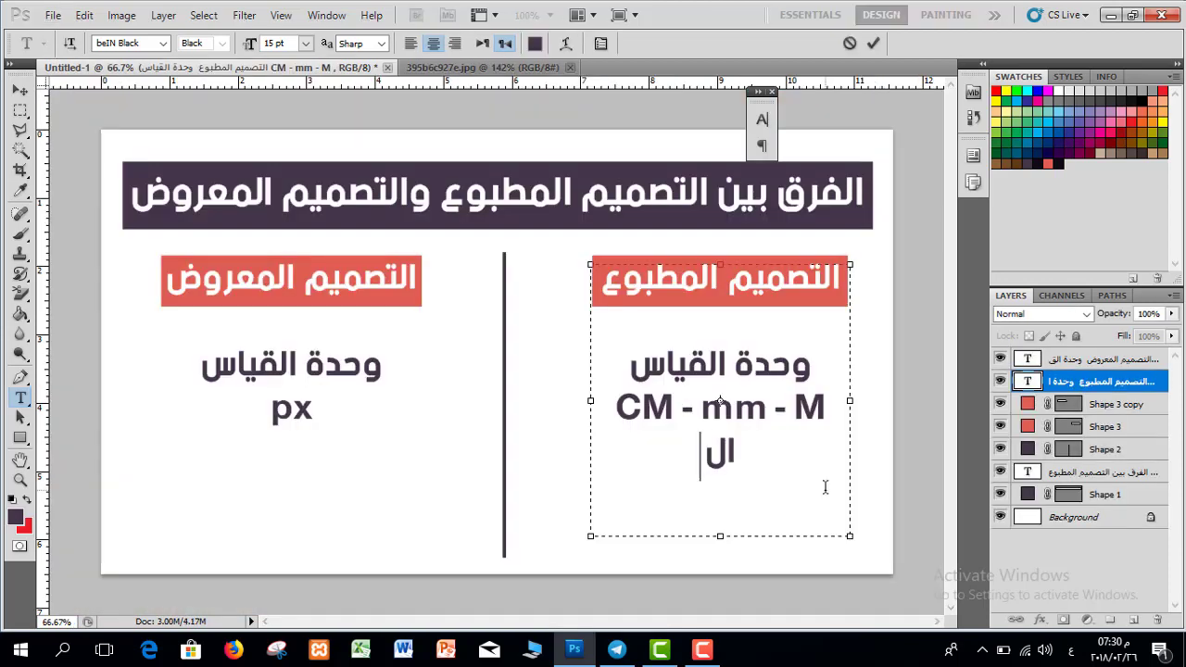
text(نظام اللوني)
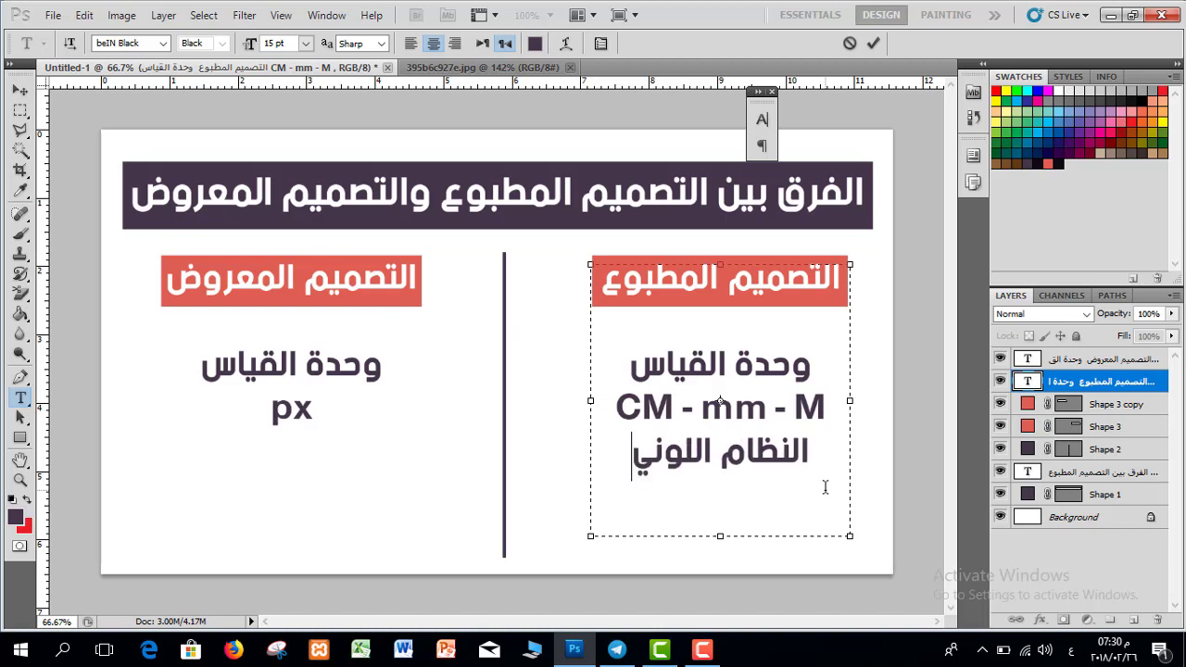
key(Return)
key(alt+shift)
text(CM)
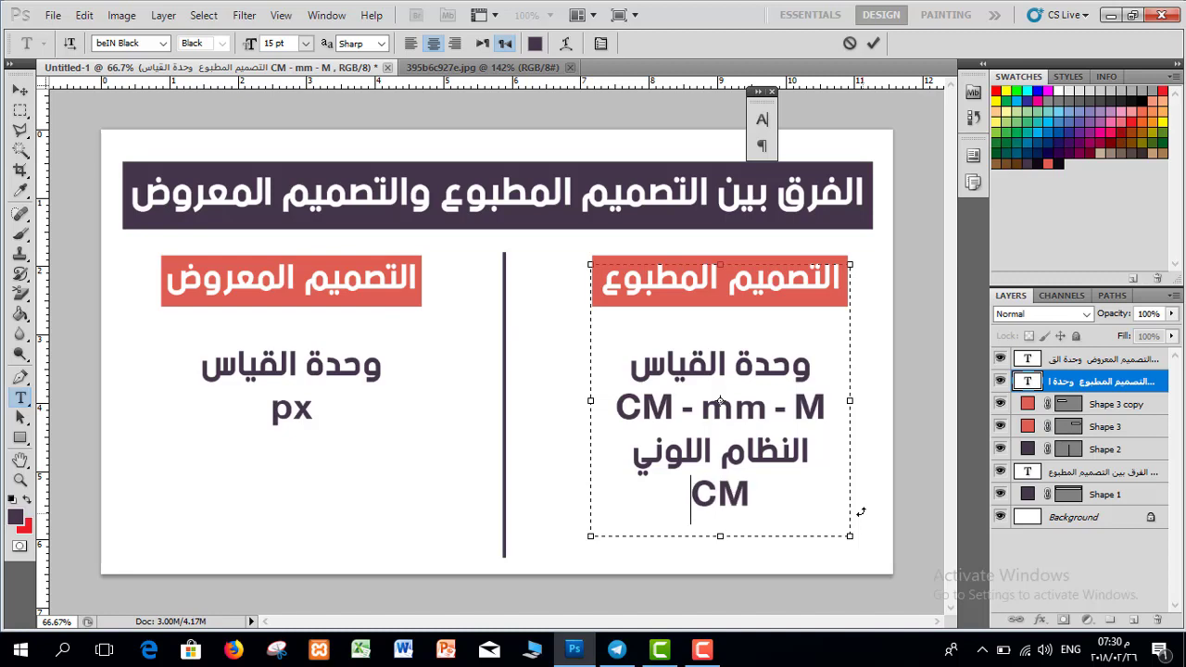
text(Y)
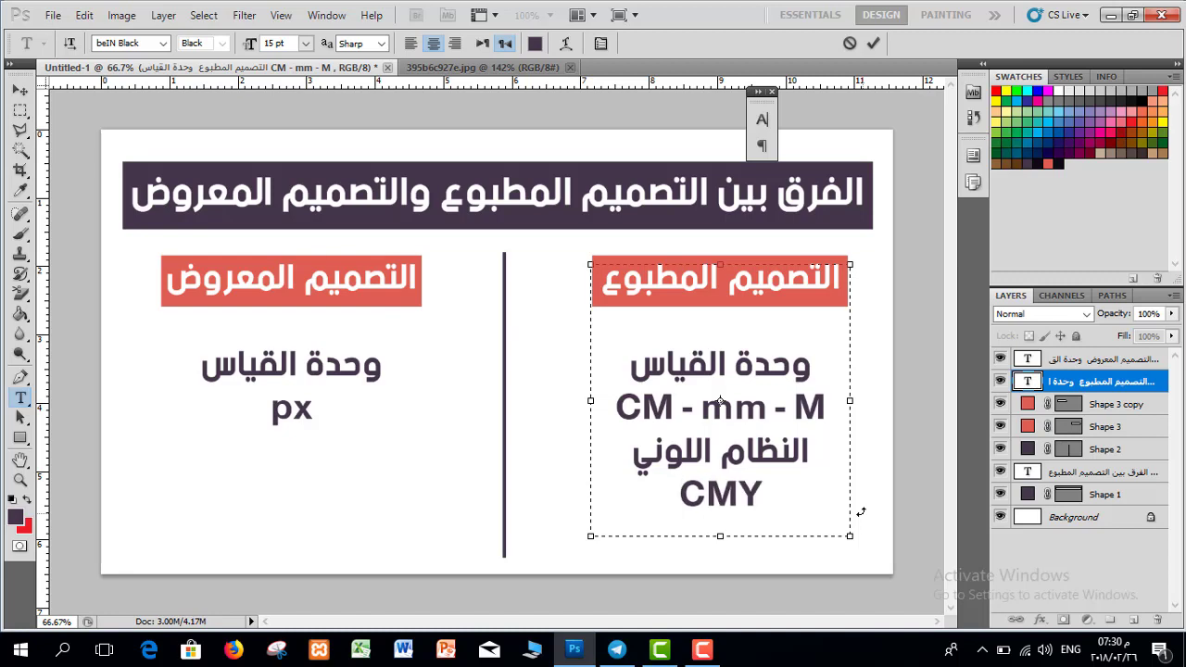
text(K)
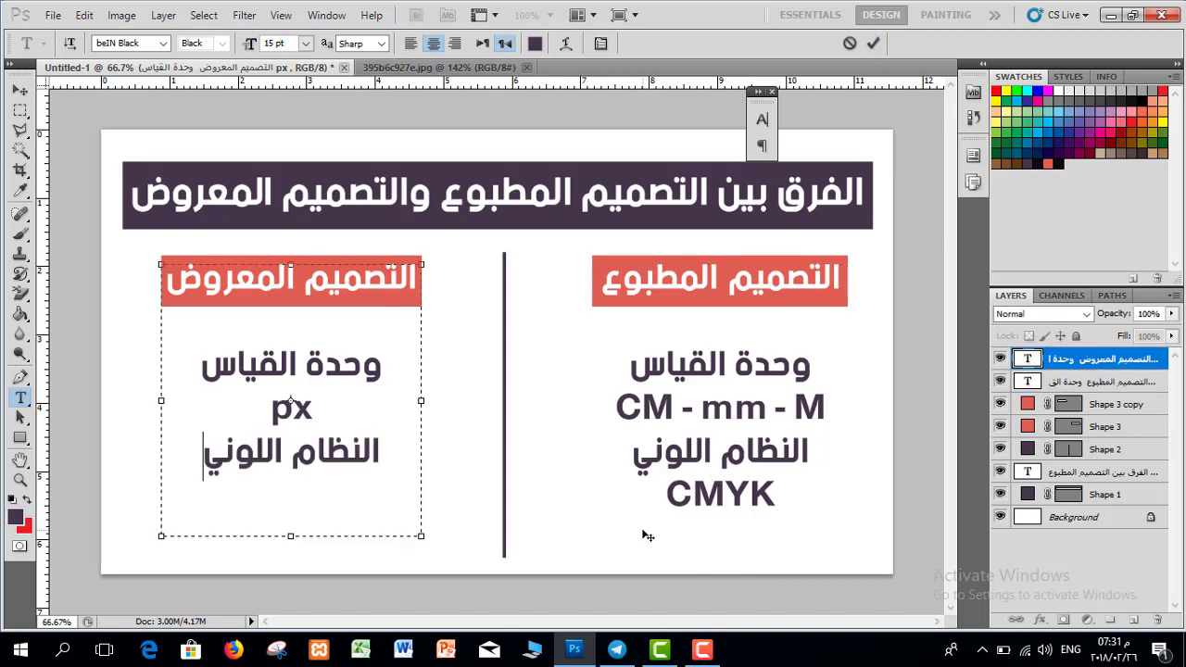
- Add "RGB" on a new line under "النظام اللوني" in the "التصميم المعروض" column
key(Return)
text(RGB)
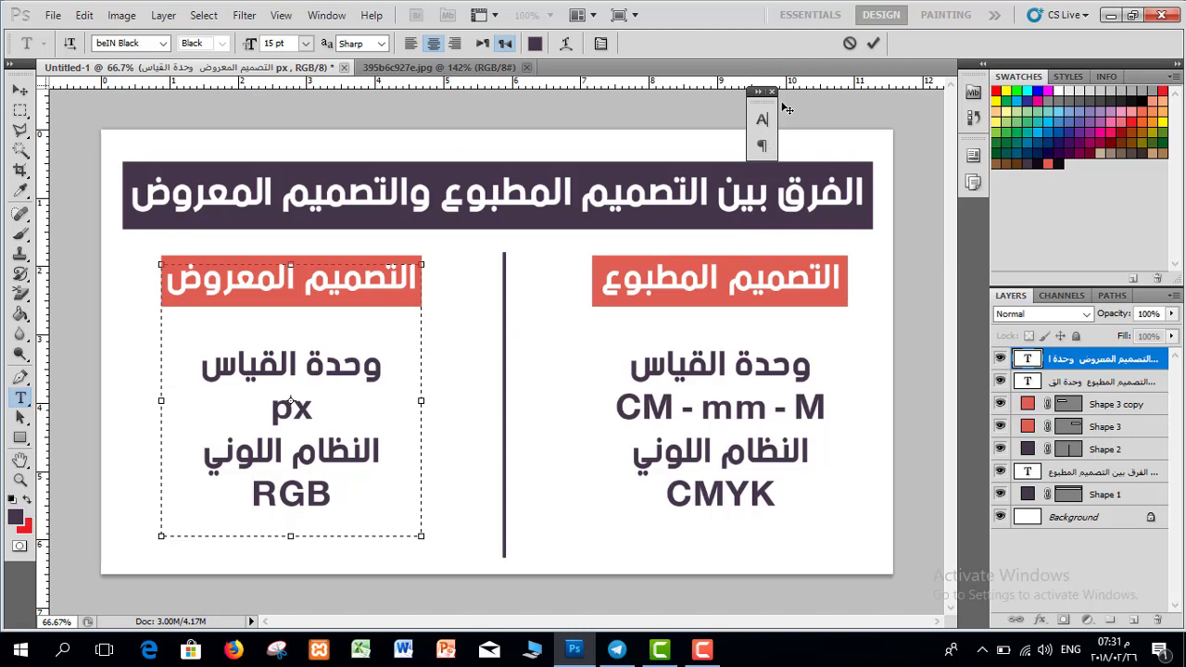
- Add "الدقة" with "300px/inch" beneath it below CMYK in the "التصميم المطبوع" column
click(803, 474)
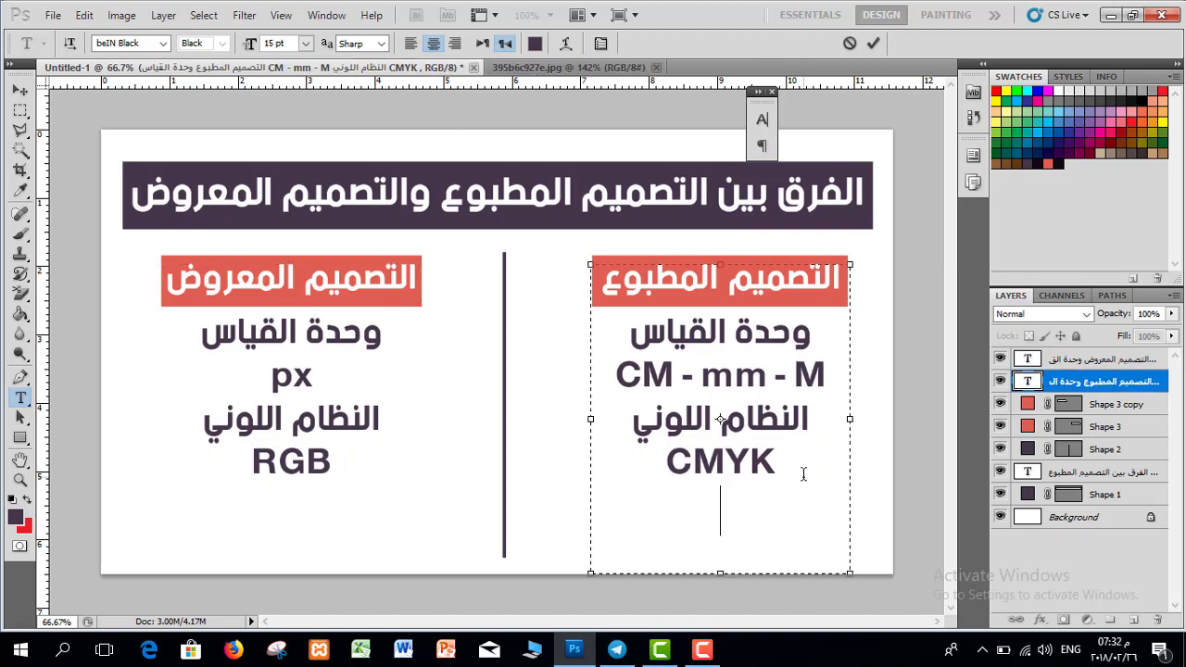
key(Return)
text(الدقة)
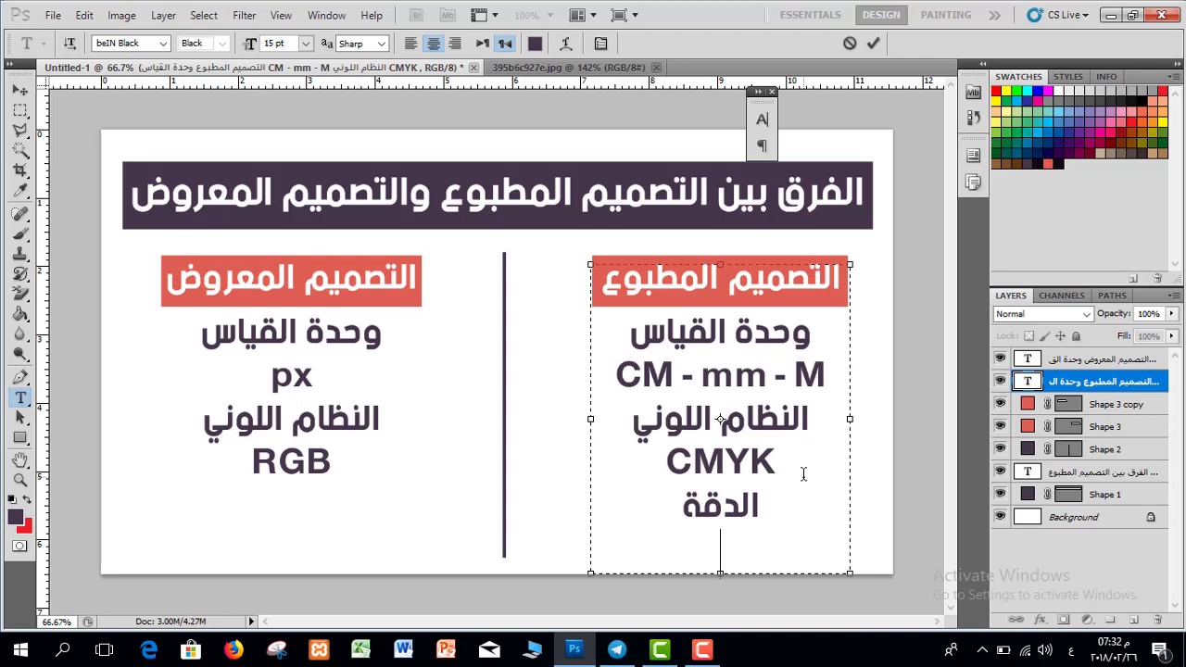
key(alt+shift)
text(300)
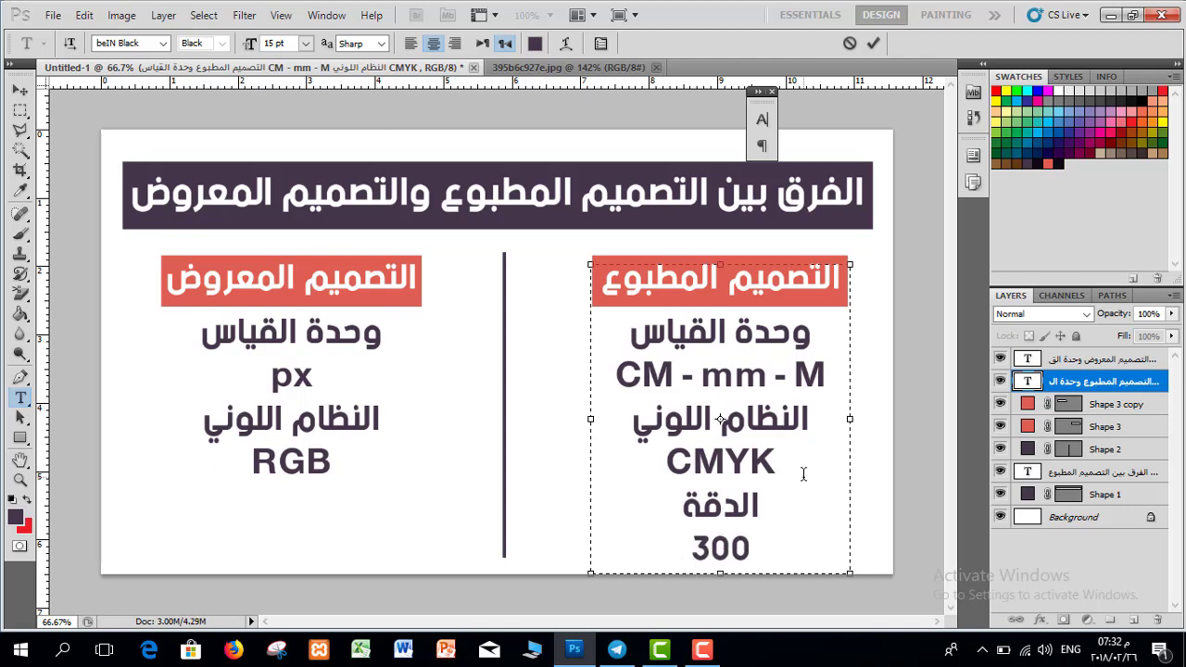
text(px)
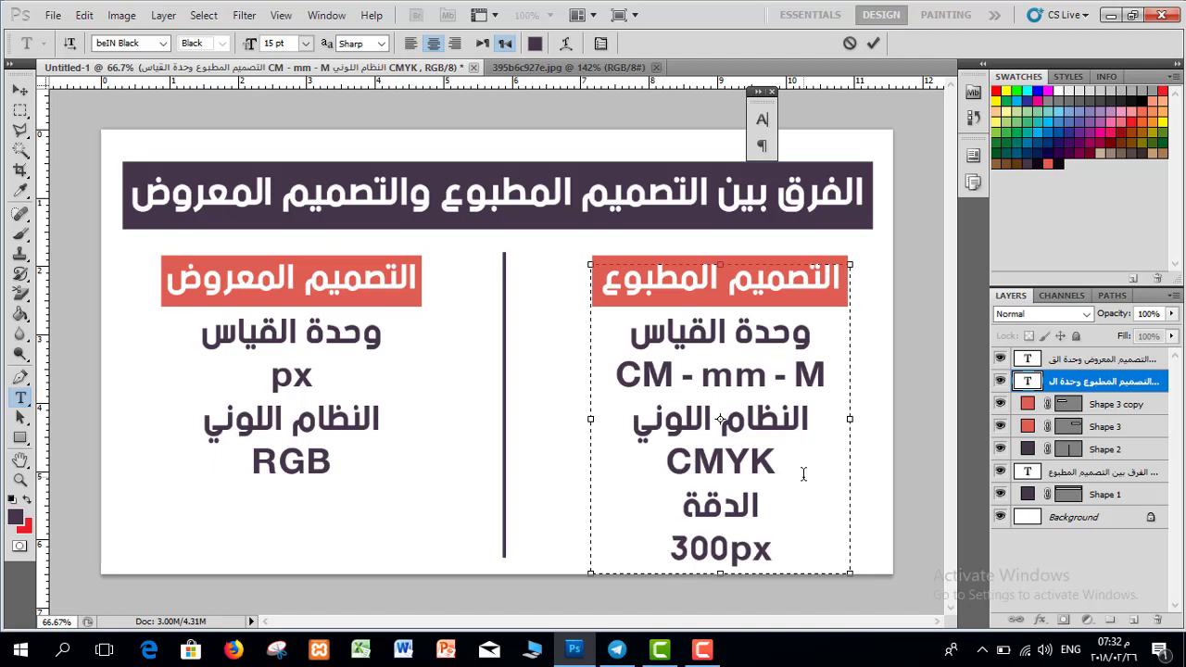
text(/i)
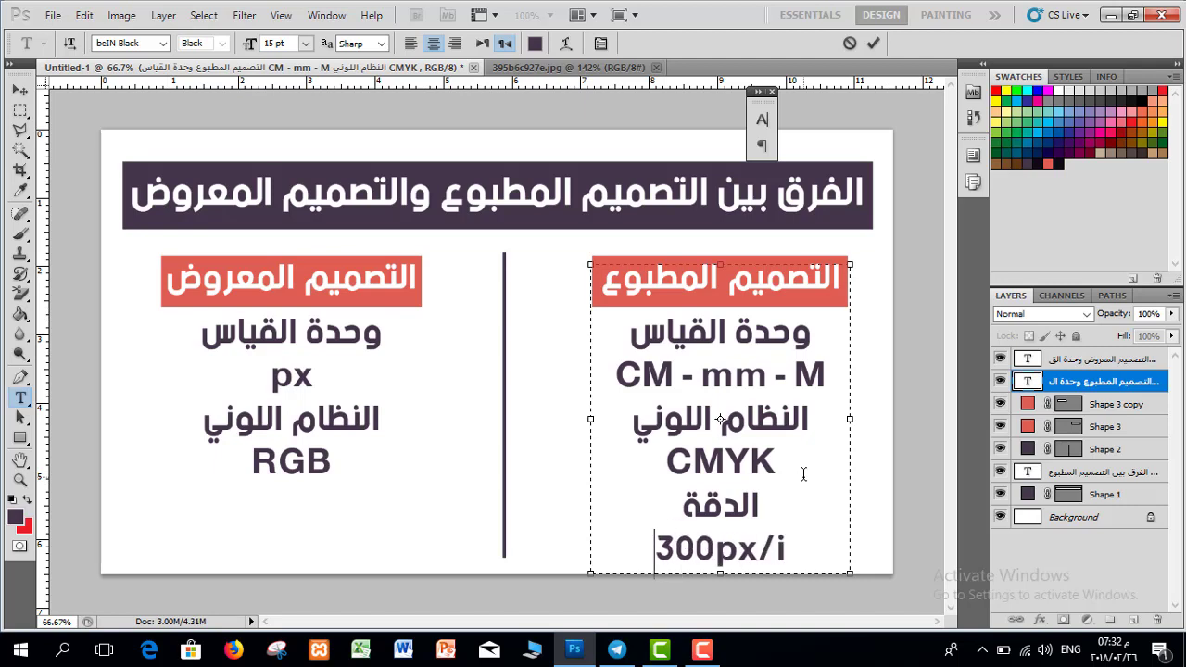
text(nch)
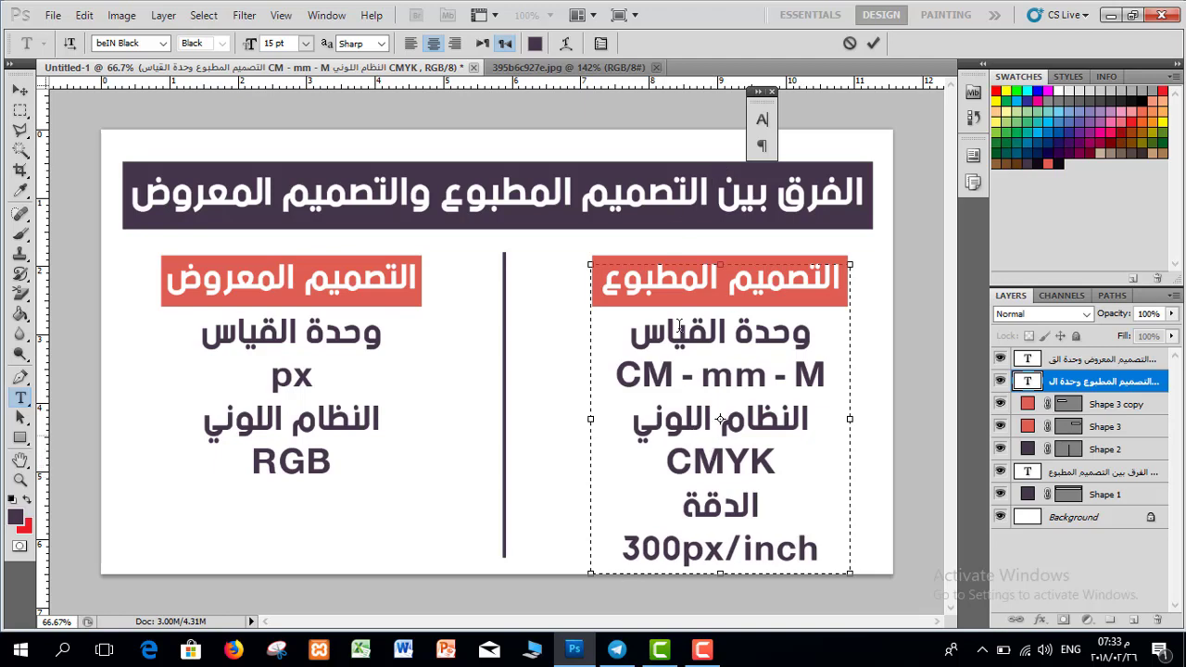
click(872, 43)
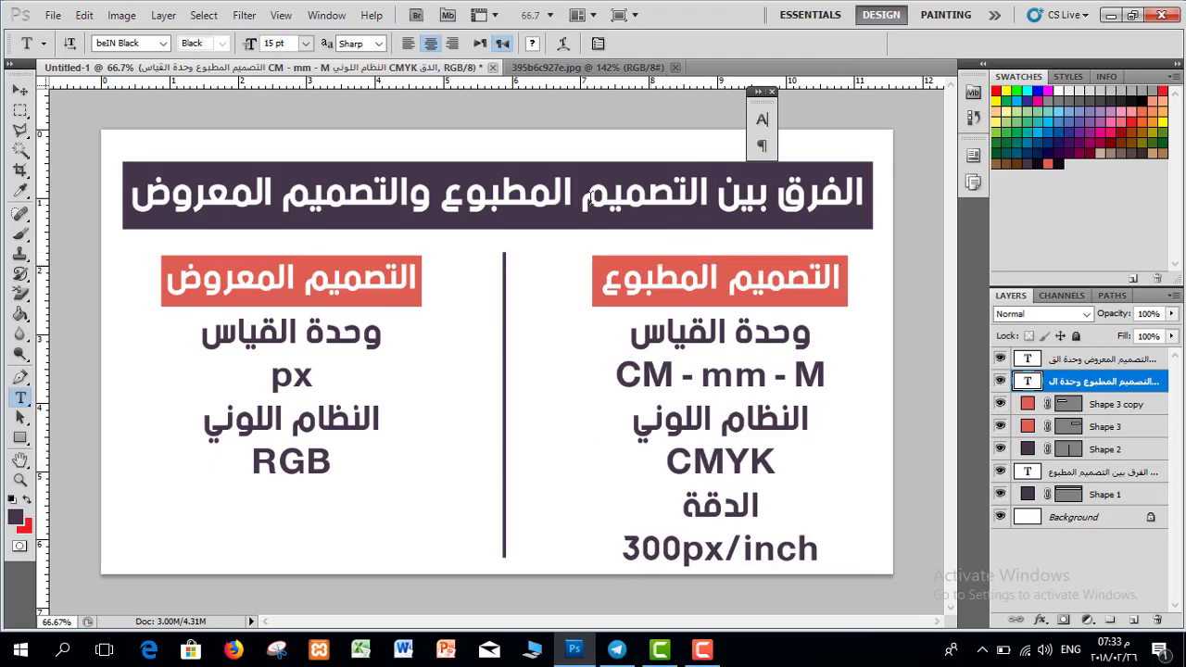
- In 395b6c927e.jpg, mark a rectangular area of the red background beside the hair and examine its pixels at up to 920% magnification
click(635, 70)
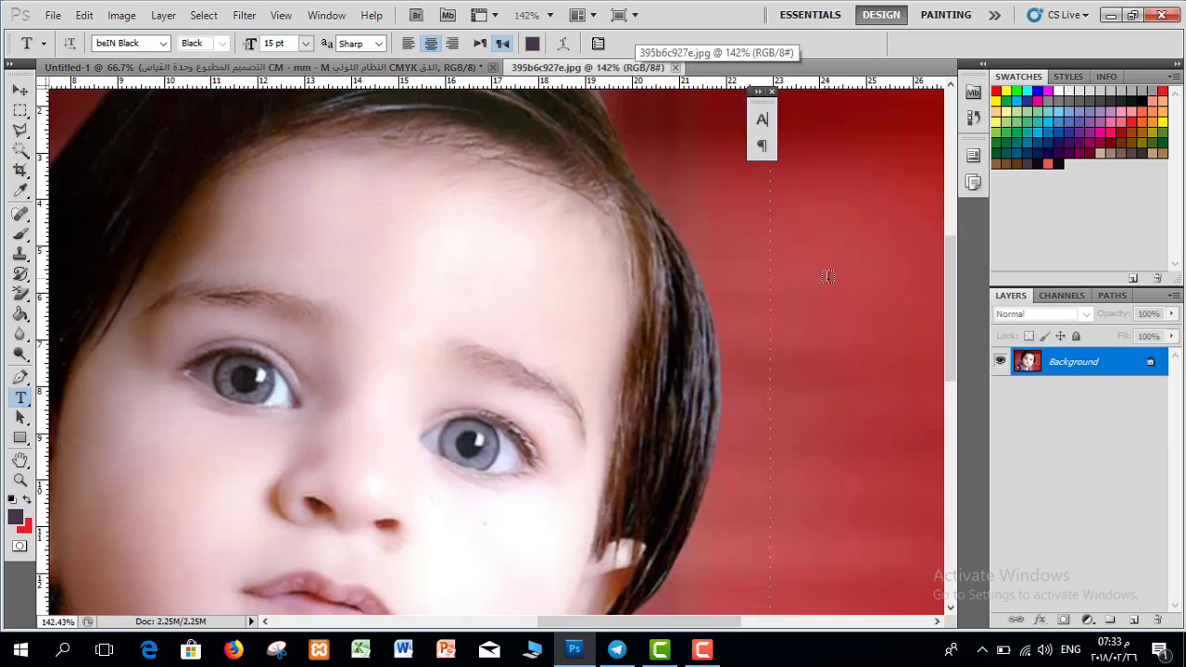
scroll(765, 226, up, 1)
click(22, 111)
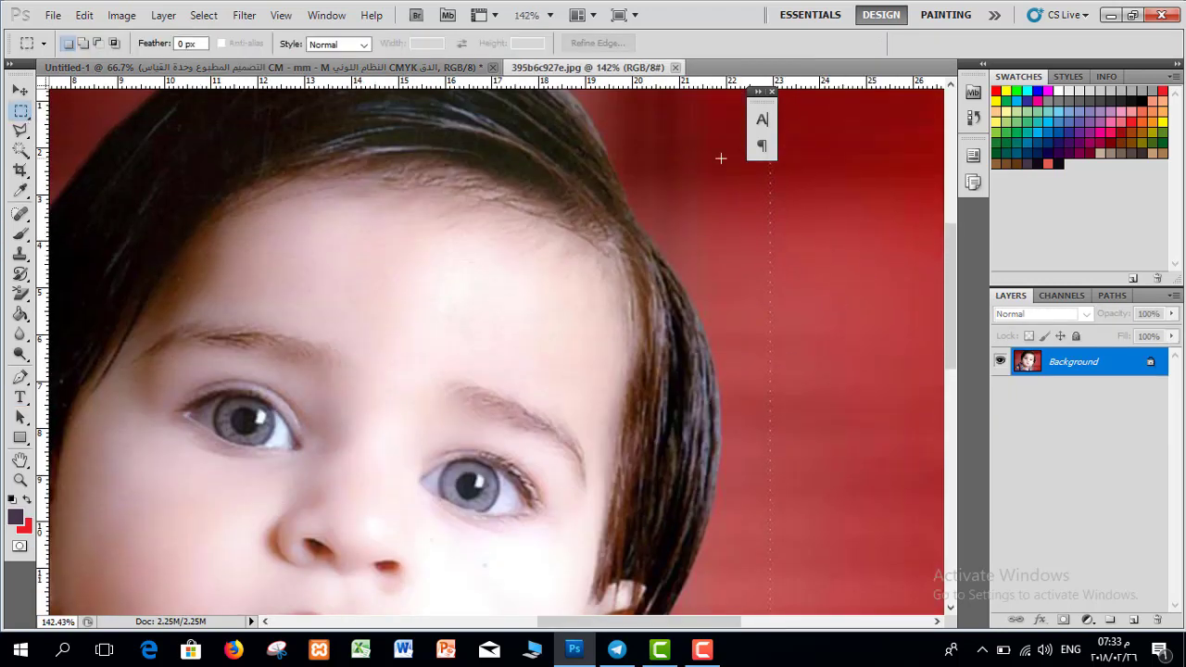
drag(888, 186, 770, 331)
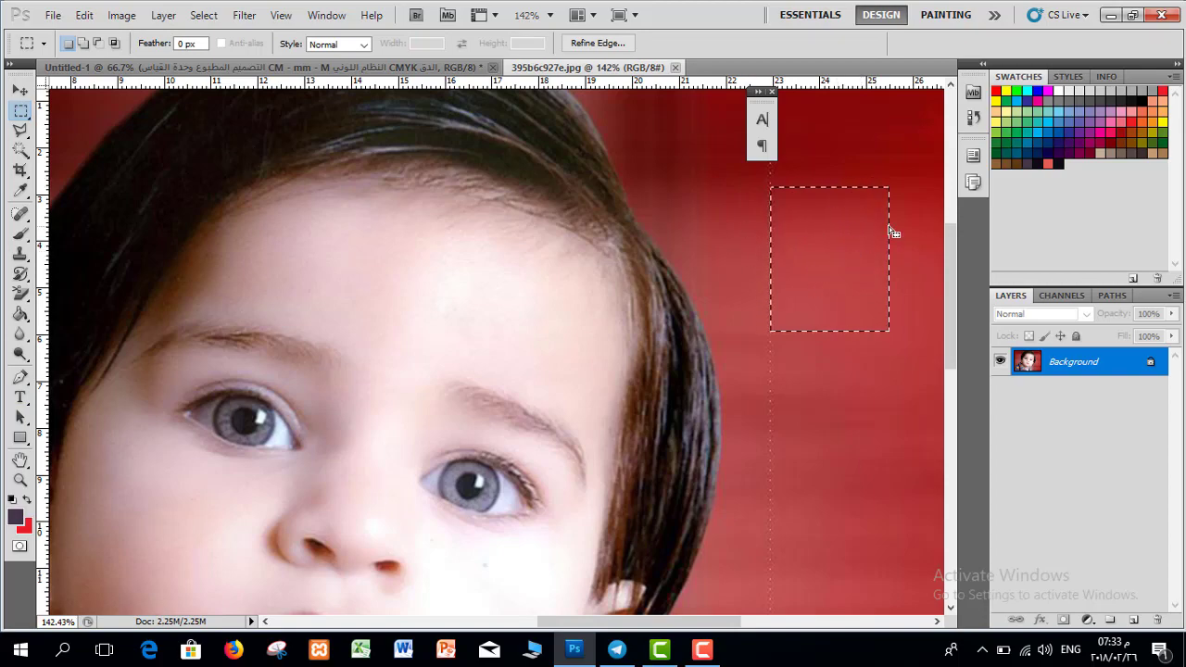
scroll(870, 237, up, 2)
scroll(694, 223, up, 3)
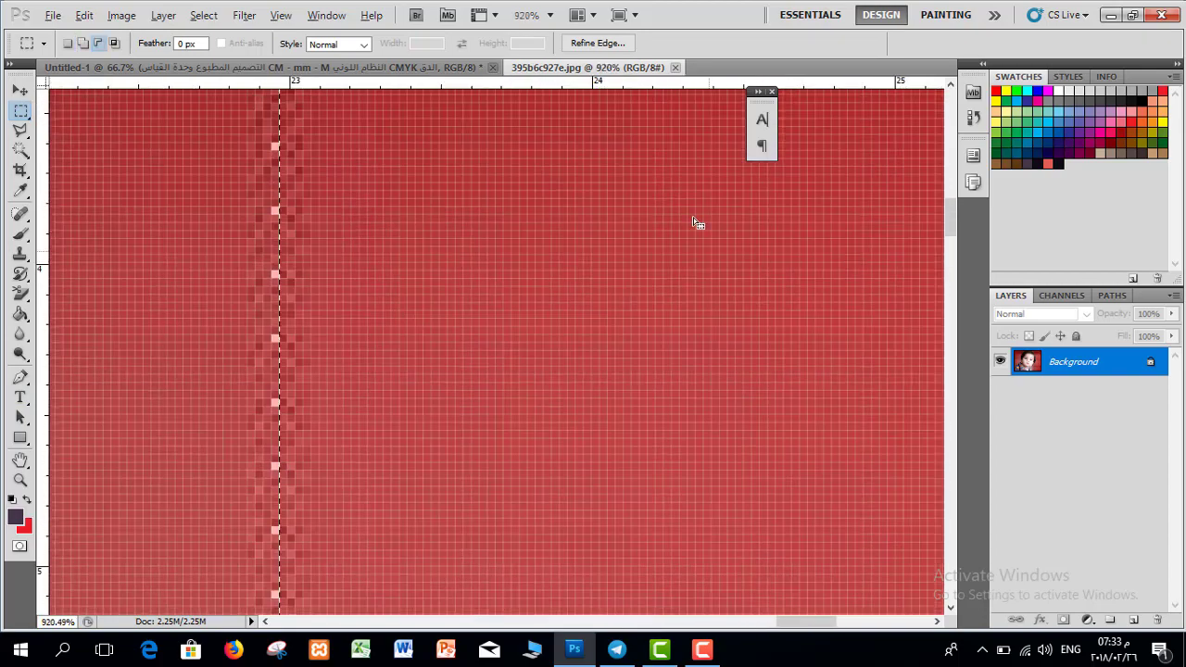
scroll(750, 294, down, 2)
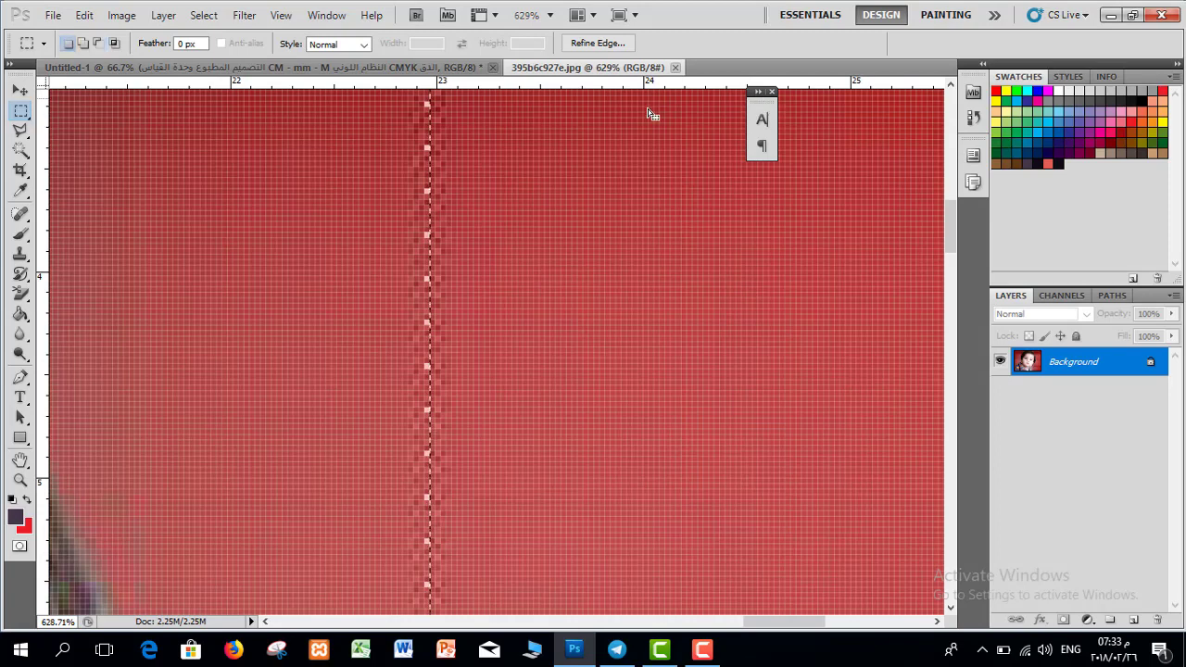
scroll(654, 255, down, 1)
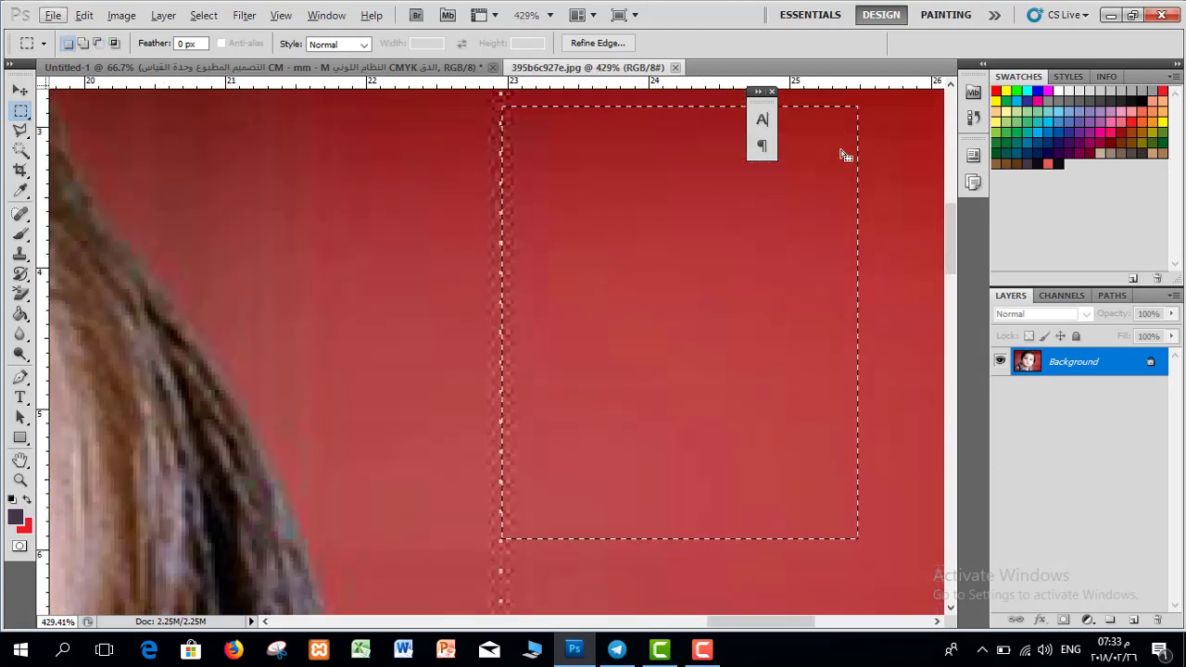
- Return to the comparison document and add "الدقة" with "72px/inch" beneath it below RGB in the "التصميم المعروض" column
click(407, 68)
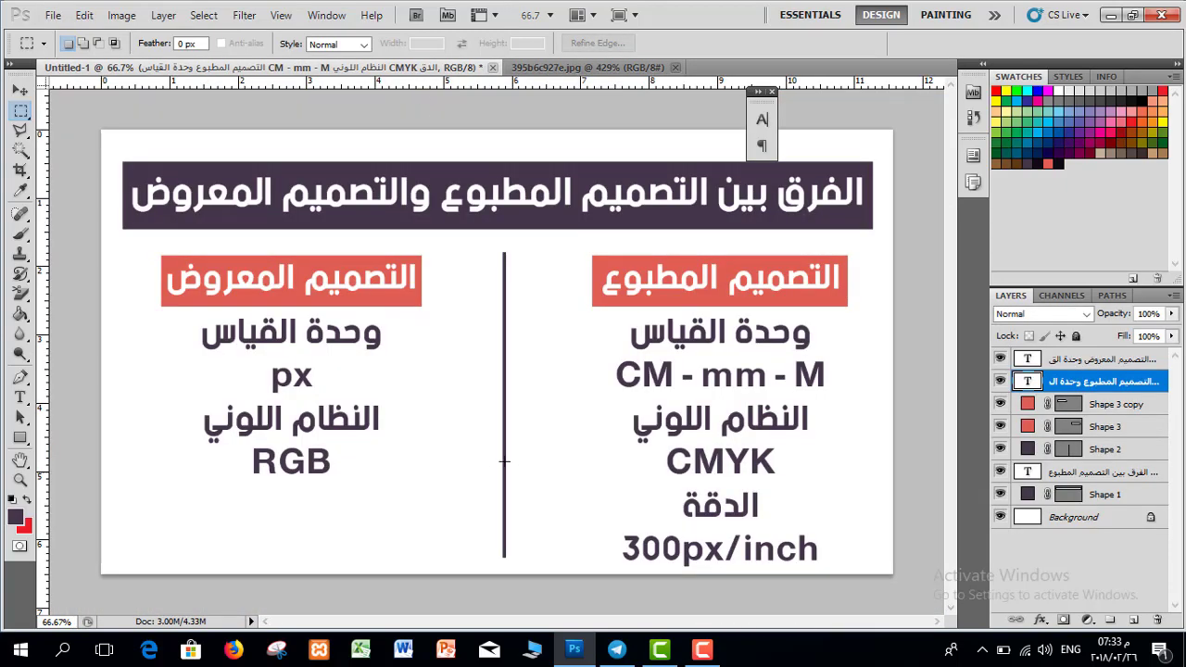
key(t)
click(290, 510)
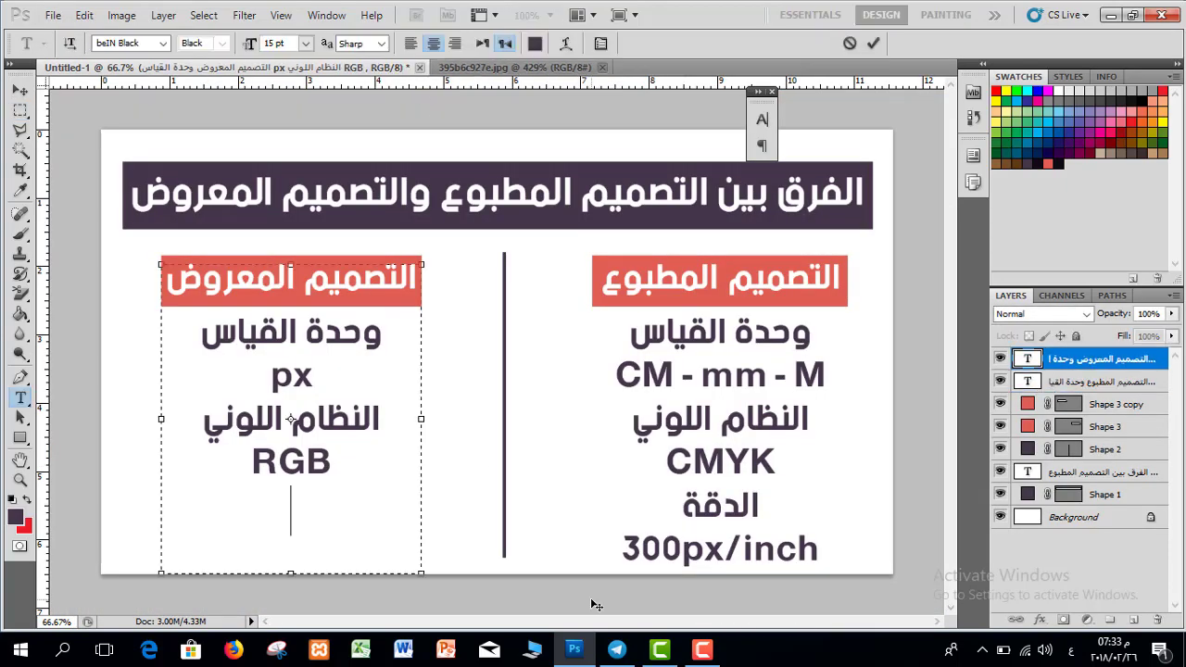
text(الدقة)
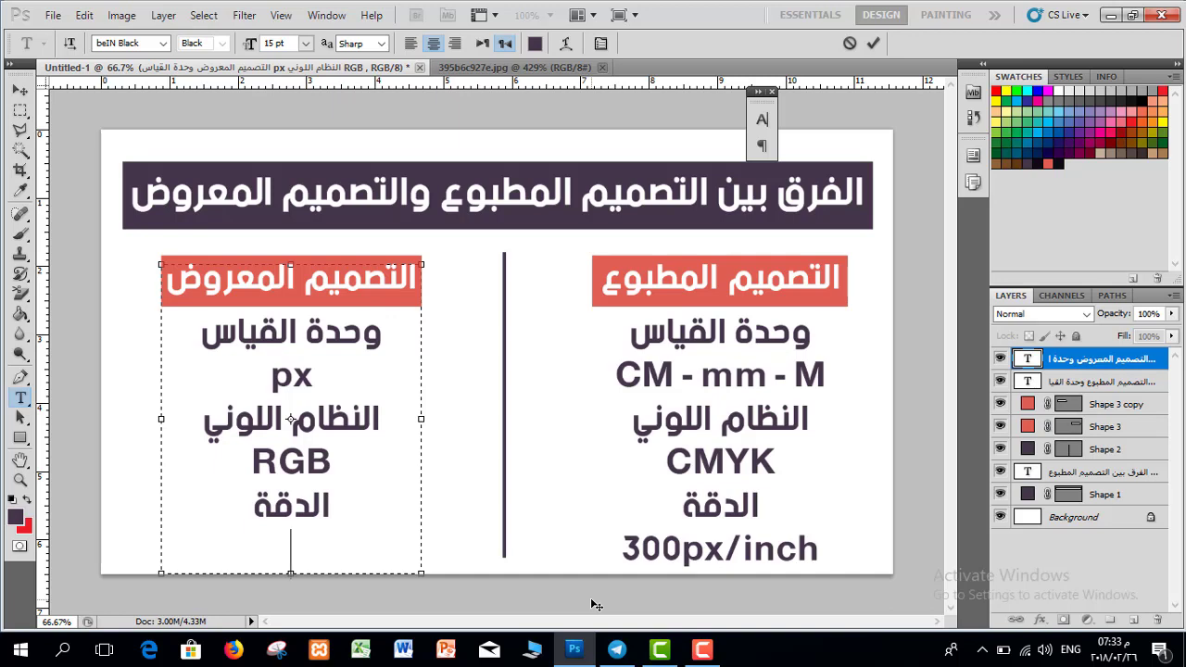
text(72)
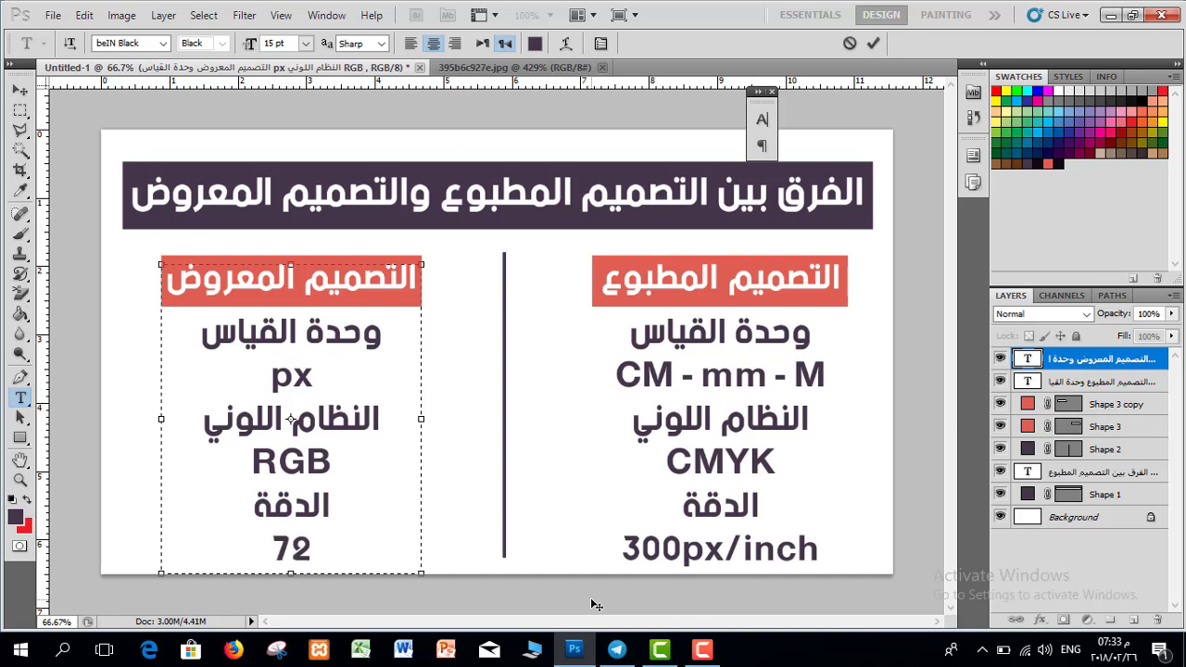
text(px)
text(/)
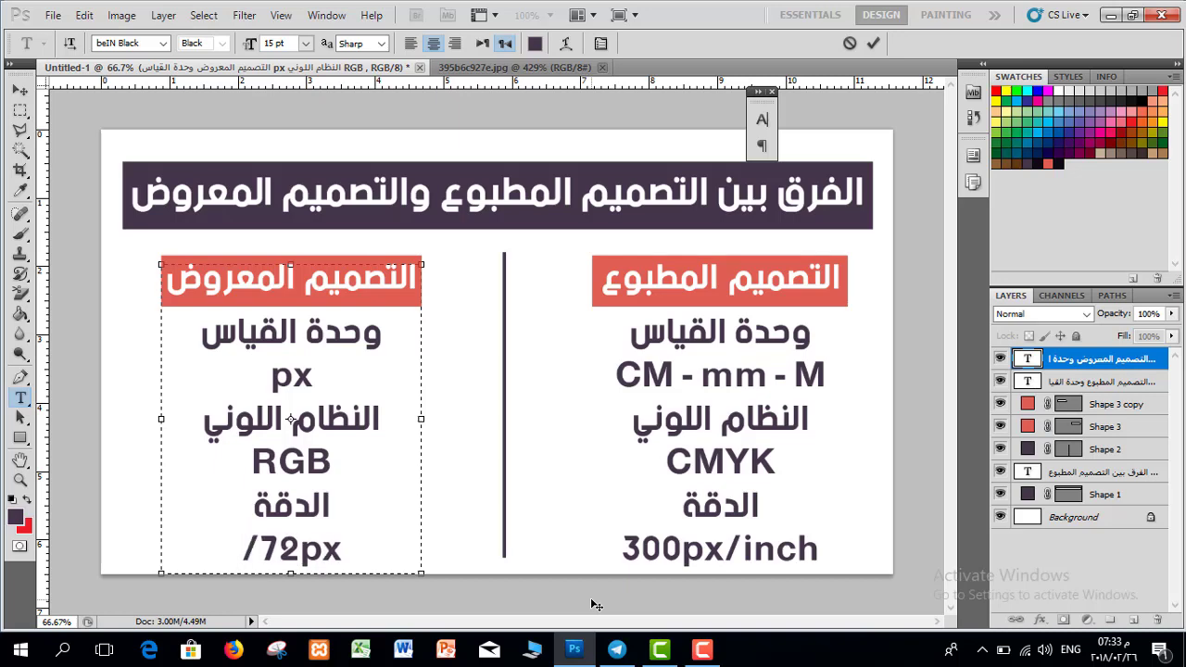
text(i)
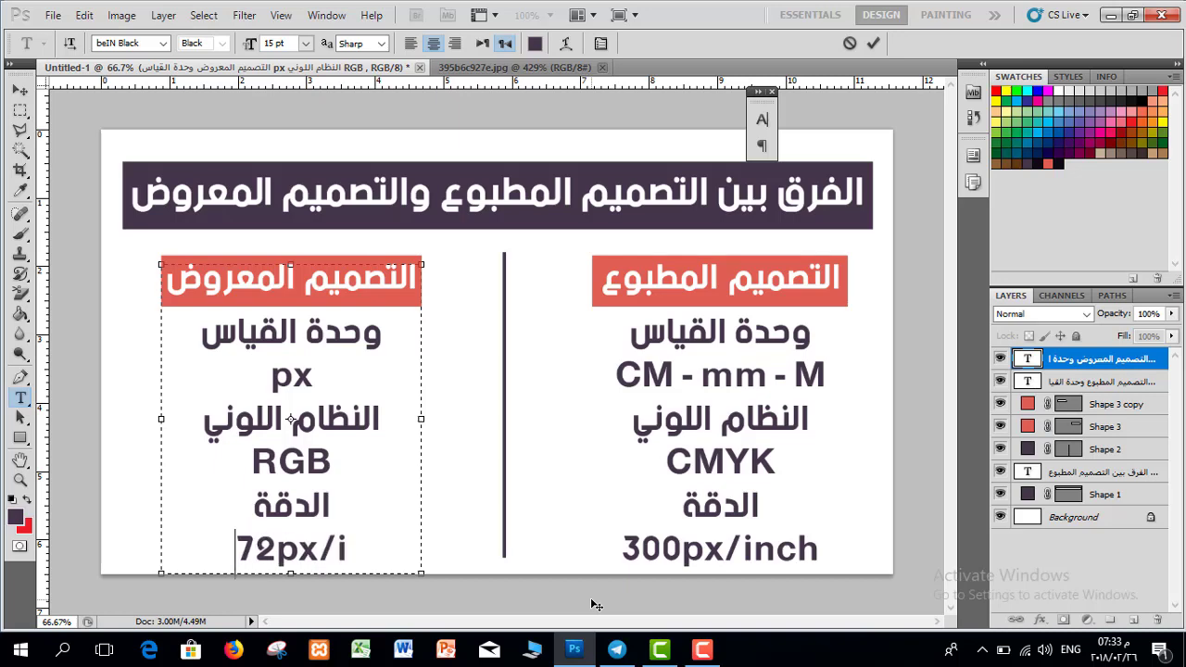
text(nch)
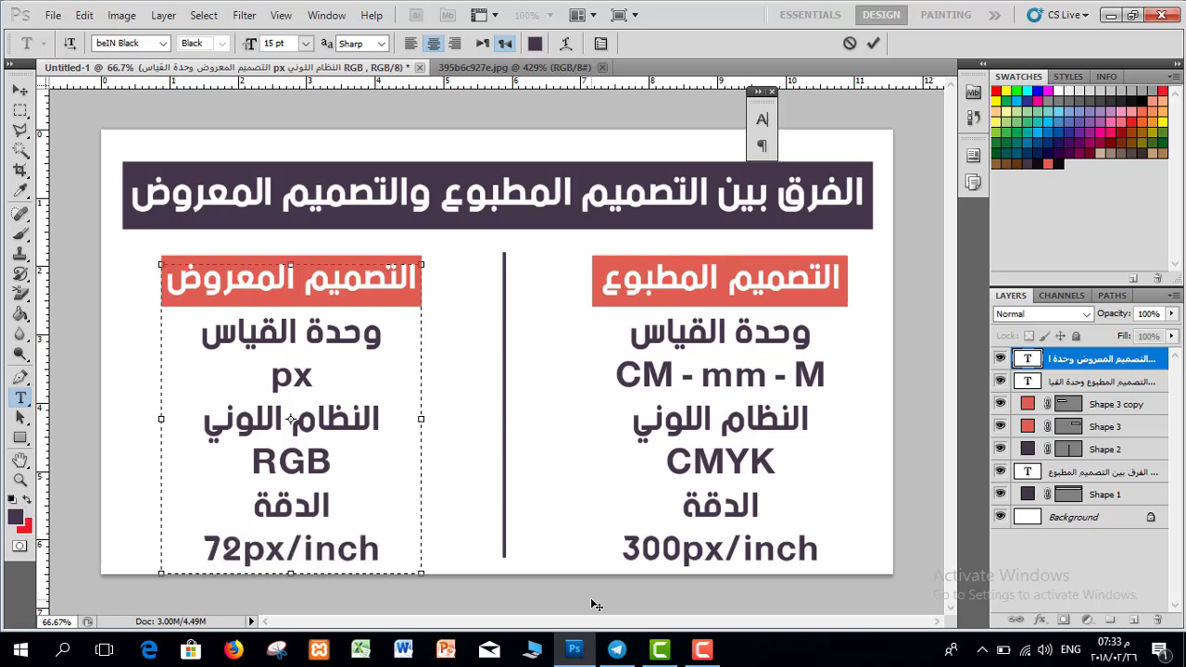
click(872, 43)
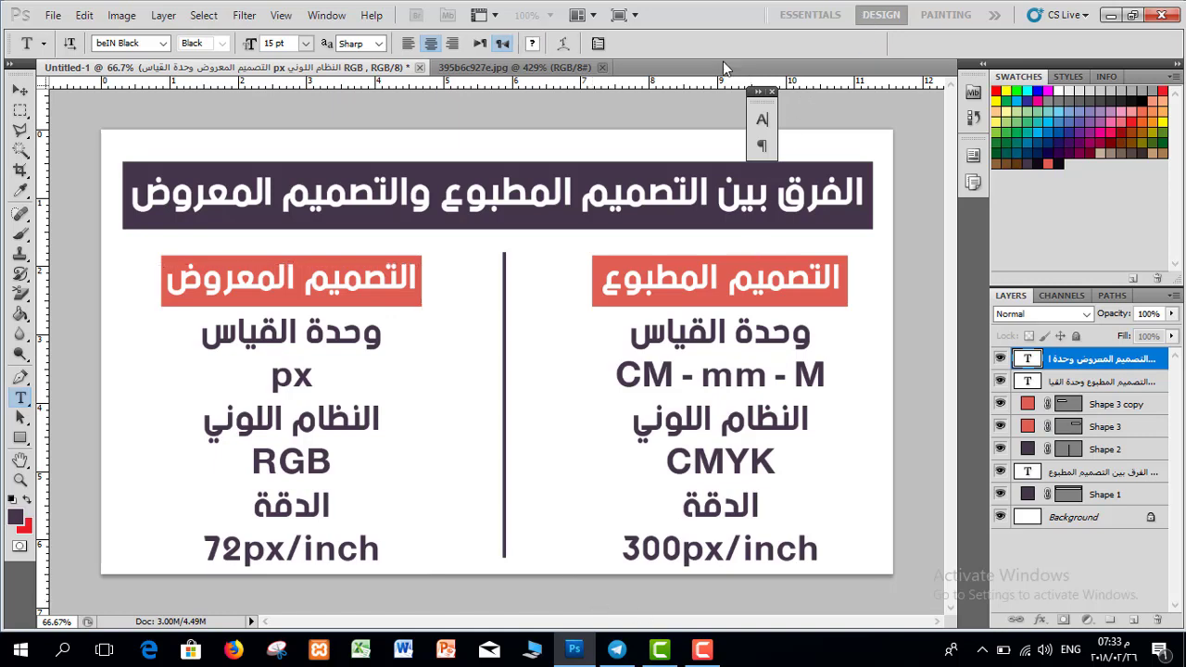
- Review the marked red area in 395b6c927e.jpg and return to the comparison document
click(560, 67)
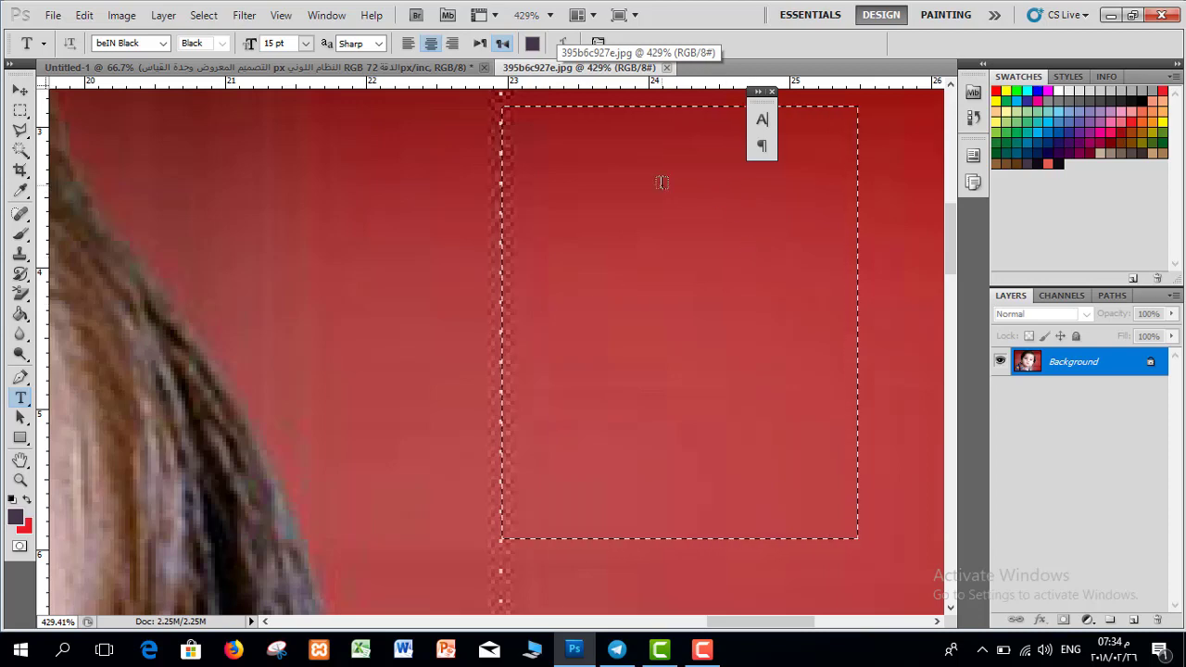
click(338, 69)
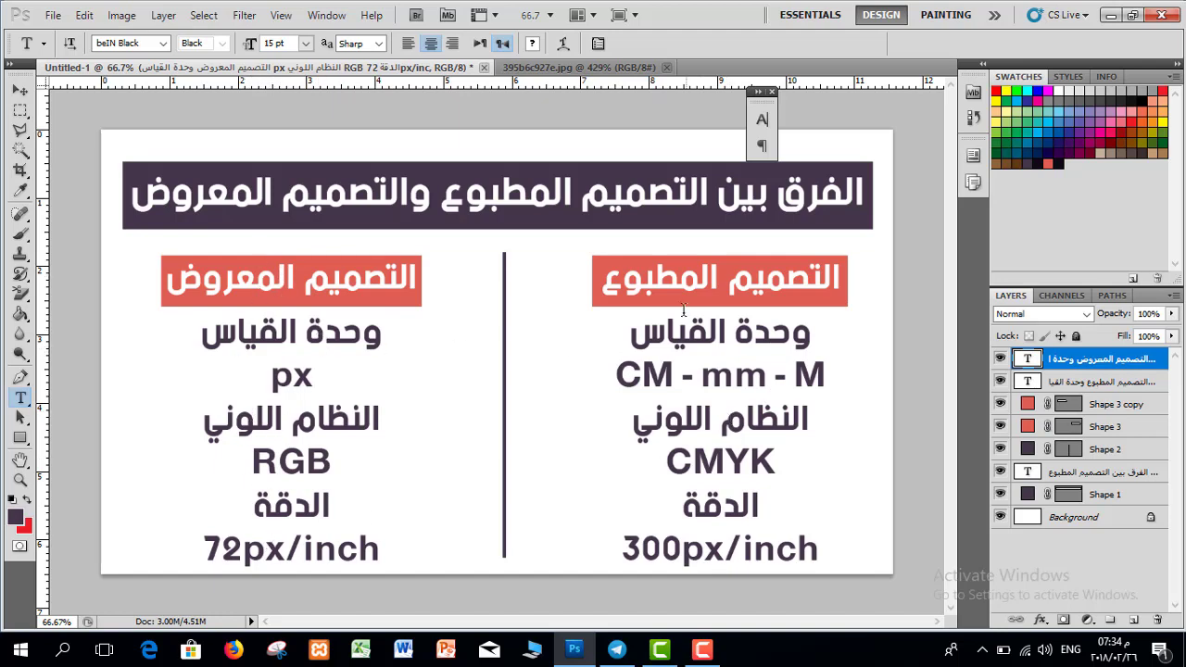
- Recolour "وحدة القياس" in the "التصميم المطبوع" column with the coral red e05e50 sampled from a column heading band
triple_click(700, 331)
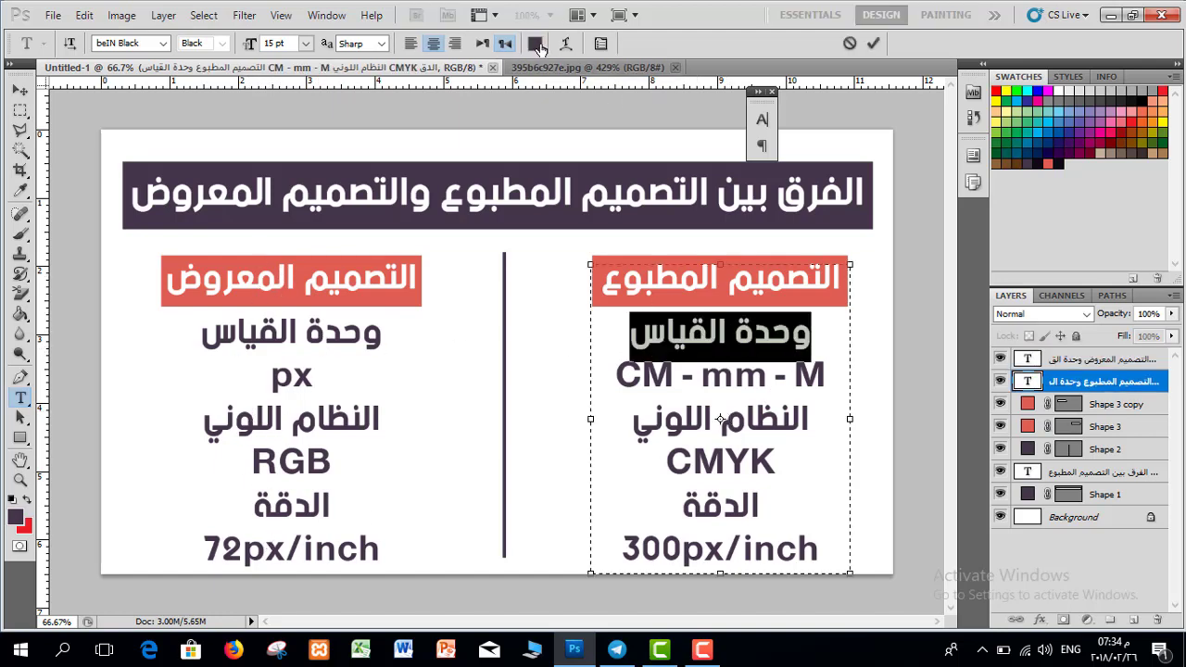
click(535, 44)
click(331, 261)
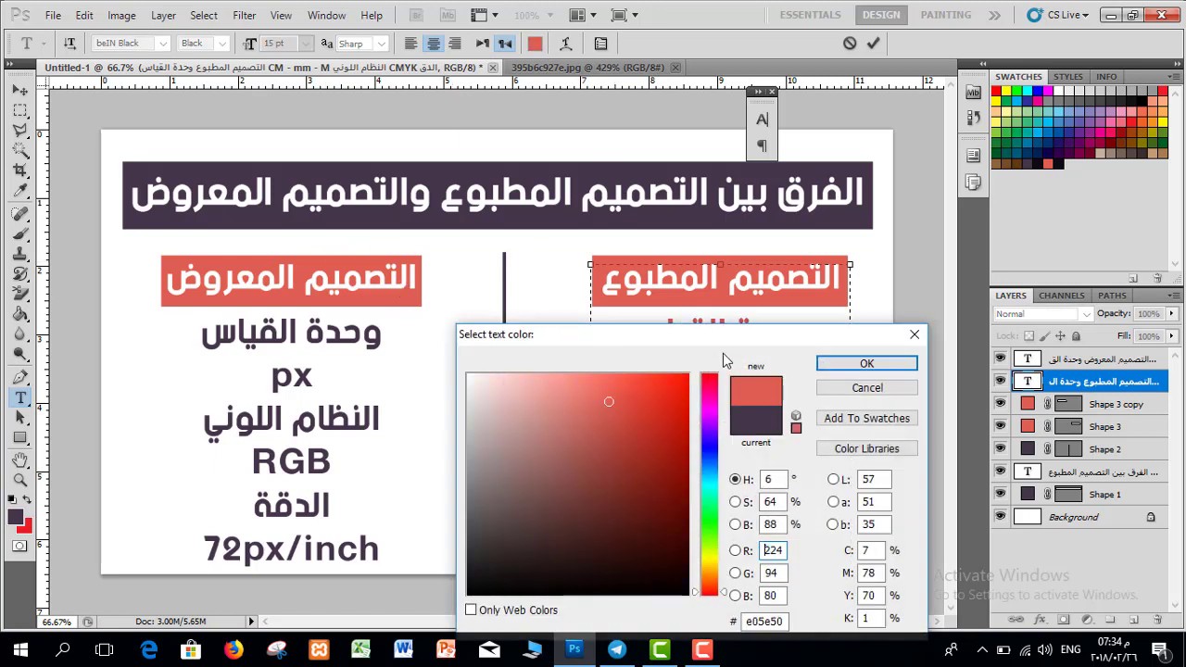
click(864, 363)
click(732, 375)
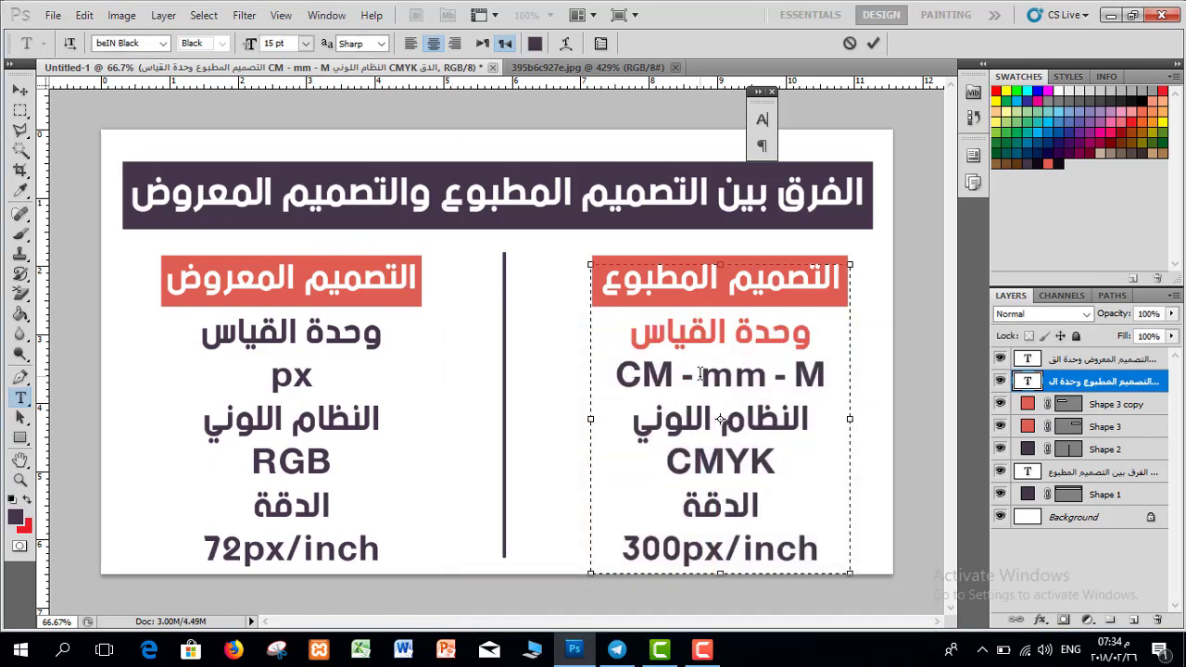
- Recolour "النظام اللوني" in the "التصميم المطبوع" column with the coral red sampled from a column heading band
double_click(725, 417)
triple_click(692, 414)
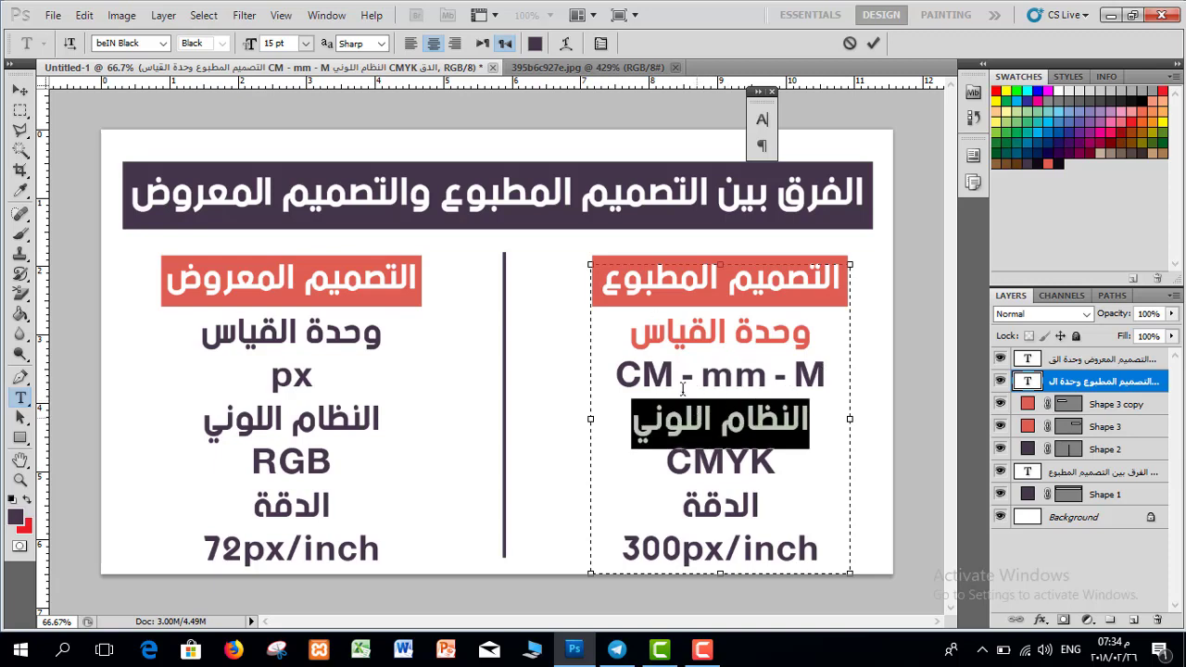
click(534, 44)
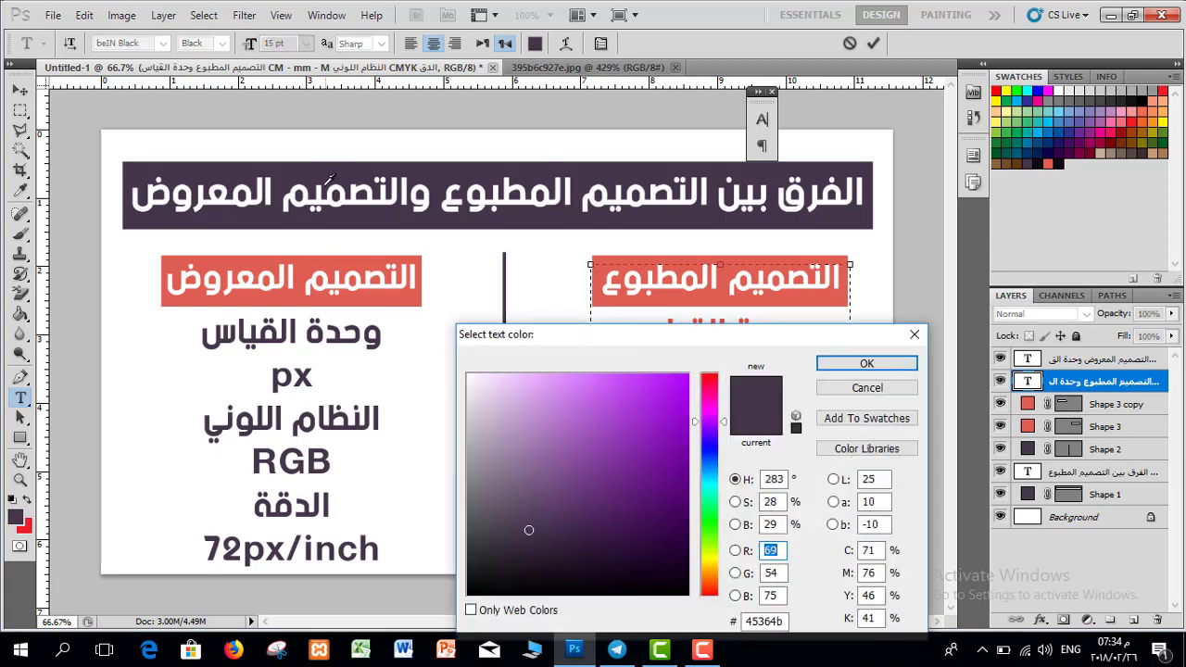
click(312, 262)
click(866, 363)
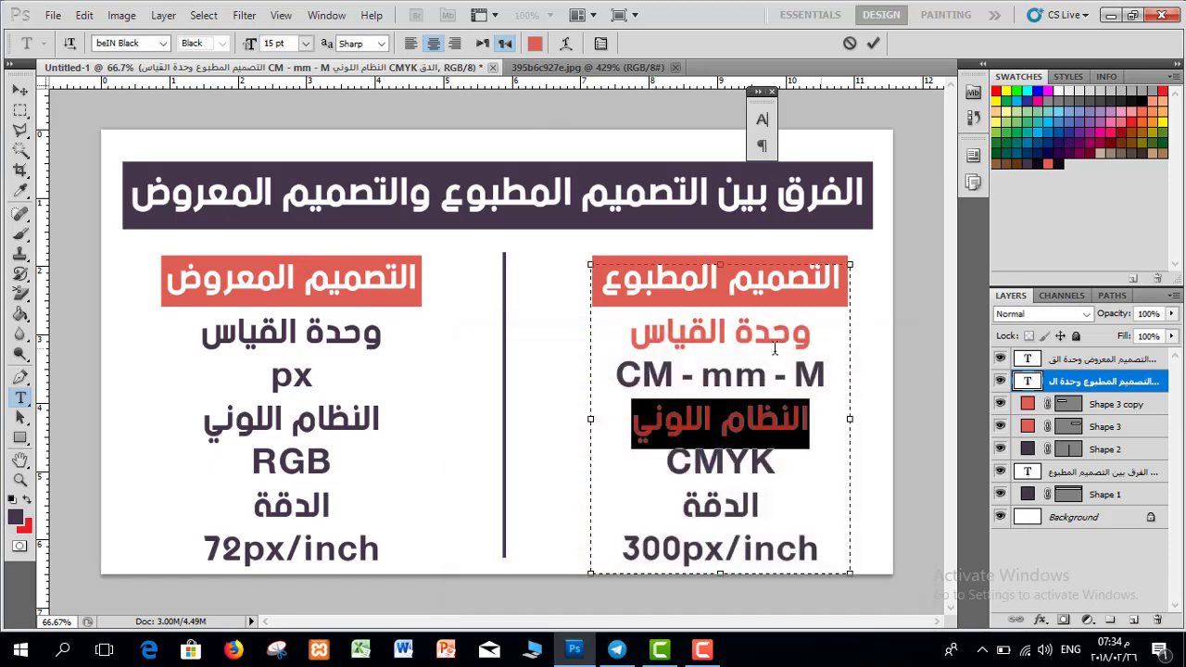
- Recolour "الدقة" in the "التصميم المطبوع" column with the heading band's coral red and commit the text edits
double_click(725, 505)
click(534, 46)
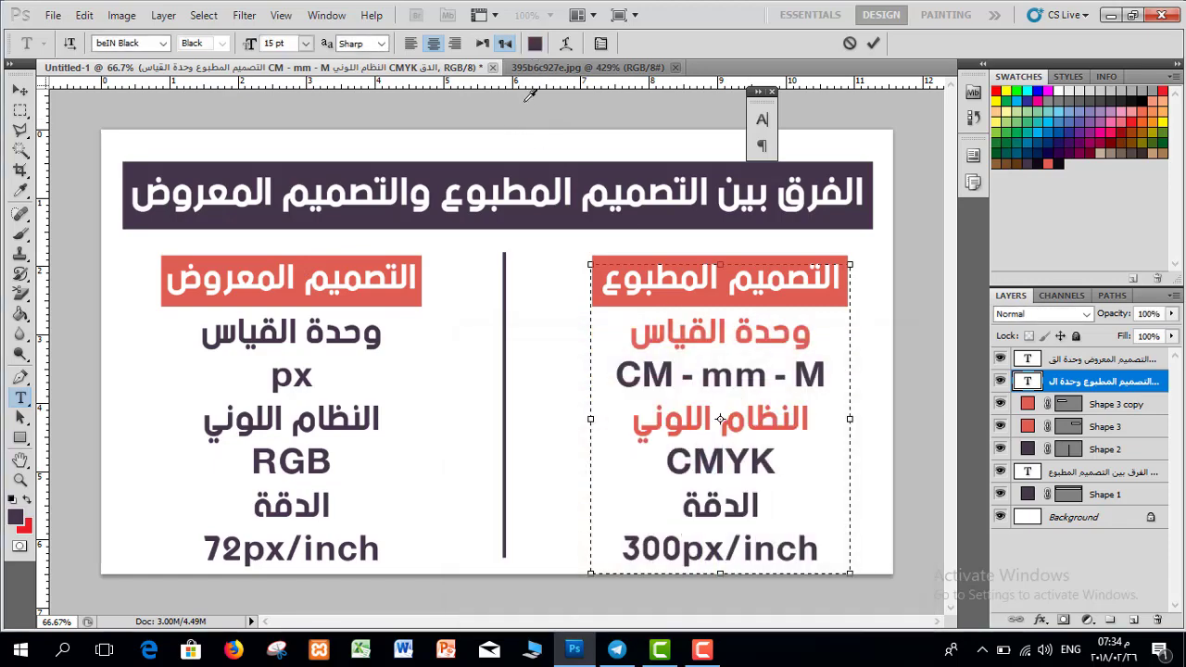
click(729, 294)
click(834, 361)
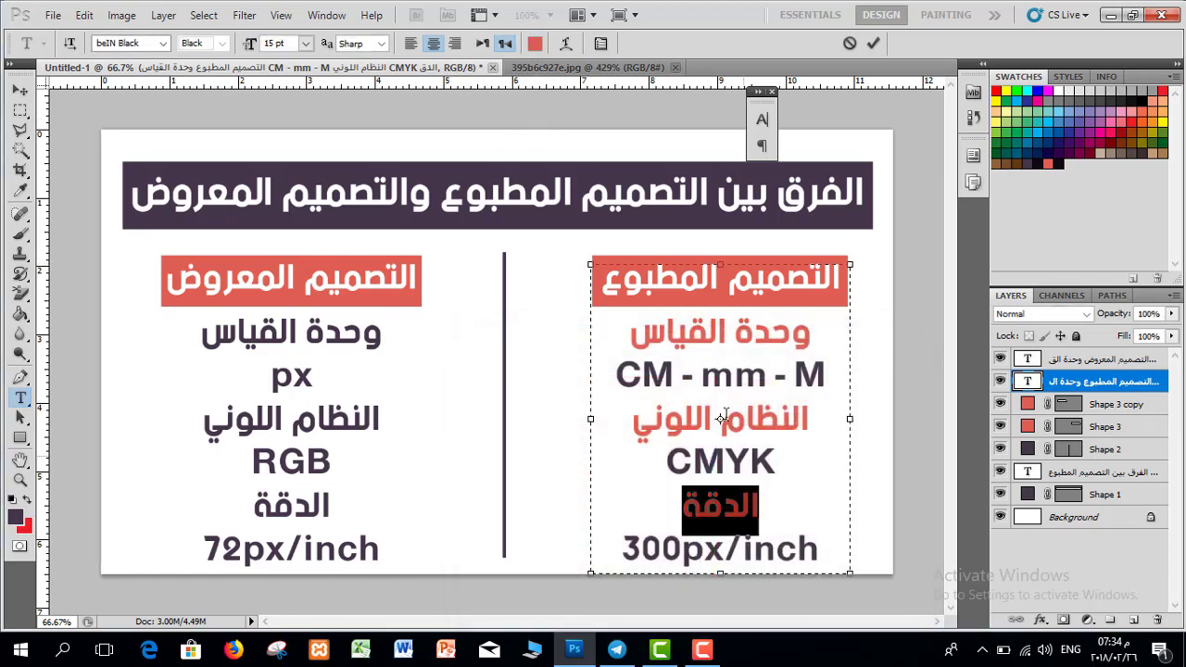
click(673, 488)
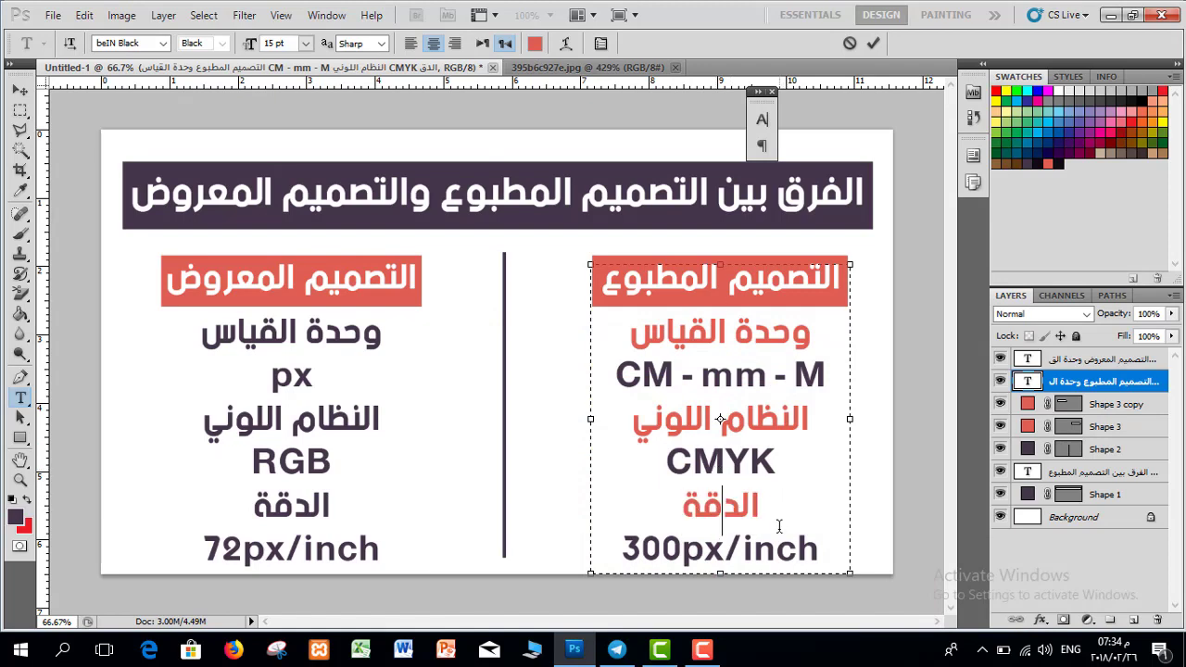
click(873, 43)
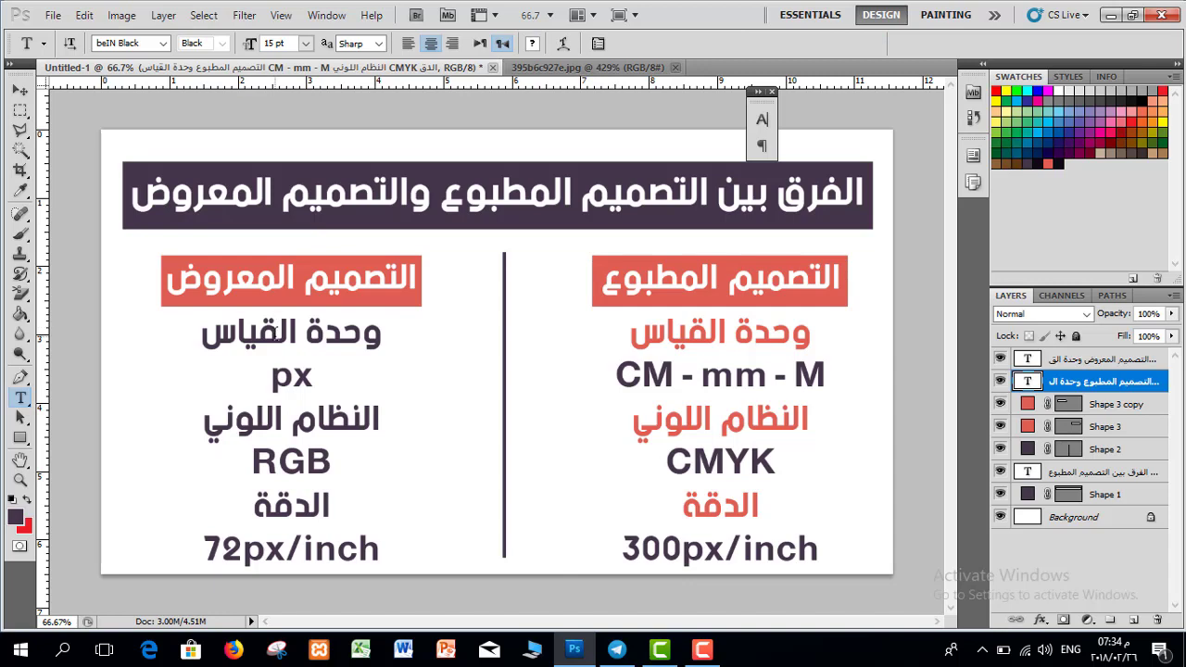
- Recolour "وحدة القياس" in the "التصميم المعروض" column with the coral red sampled from its heading band
click(278, 333)
drag(380, 331, 202, 332)
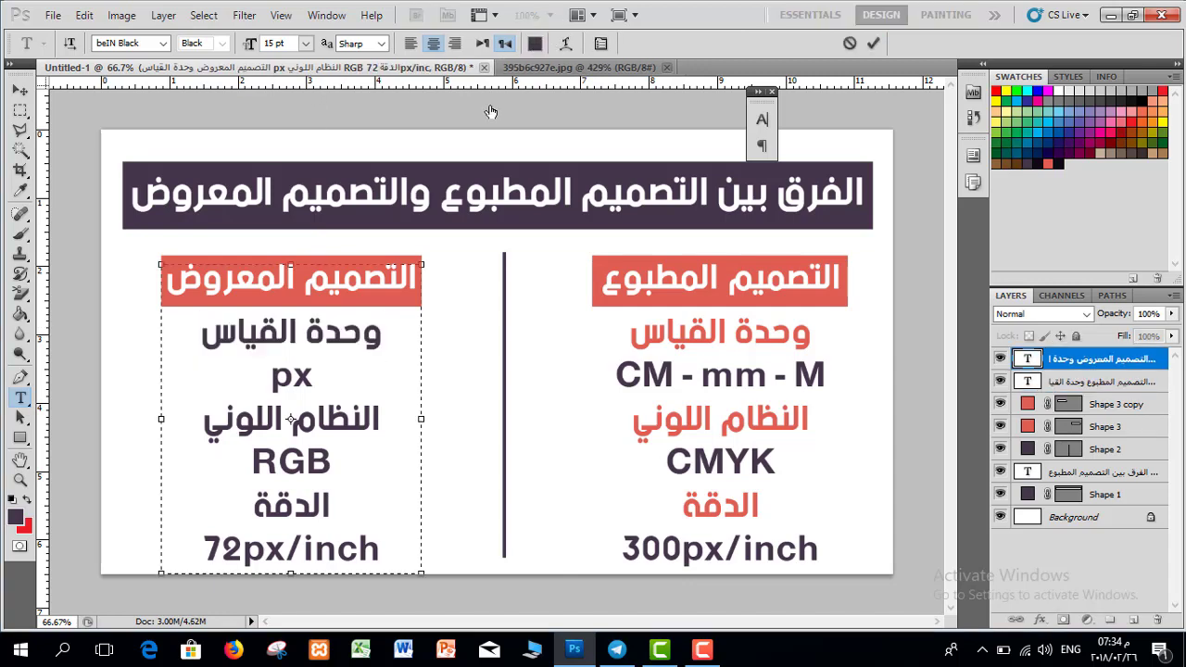
click(534, 43)
click(181, 262)
key(Return)
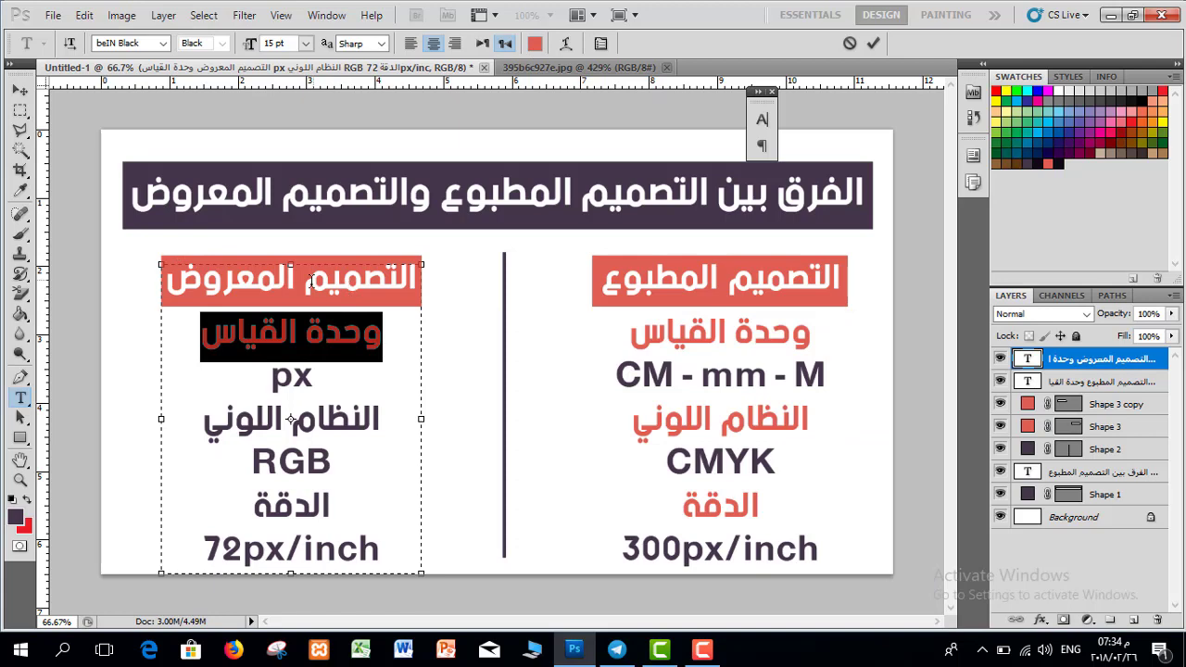
- Recolour "النظام اللوني" in the "التصميم المعروض" column with the coral red e05e50 sampled from its heading band
triple_click(310, 336)
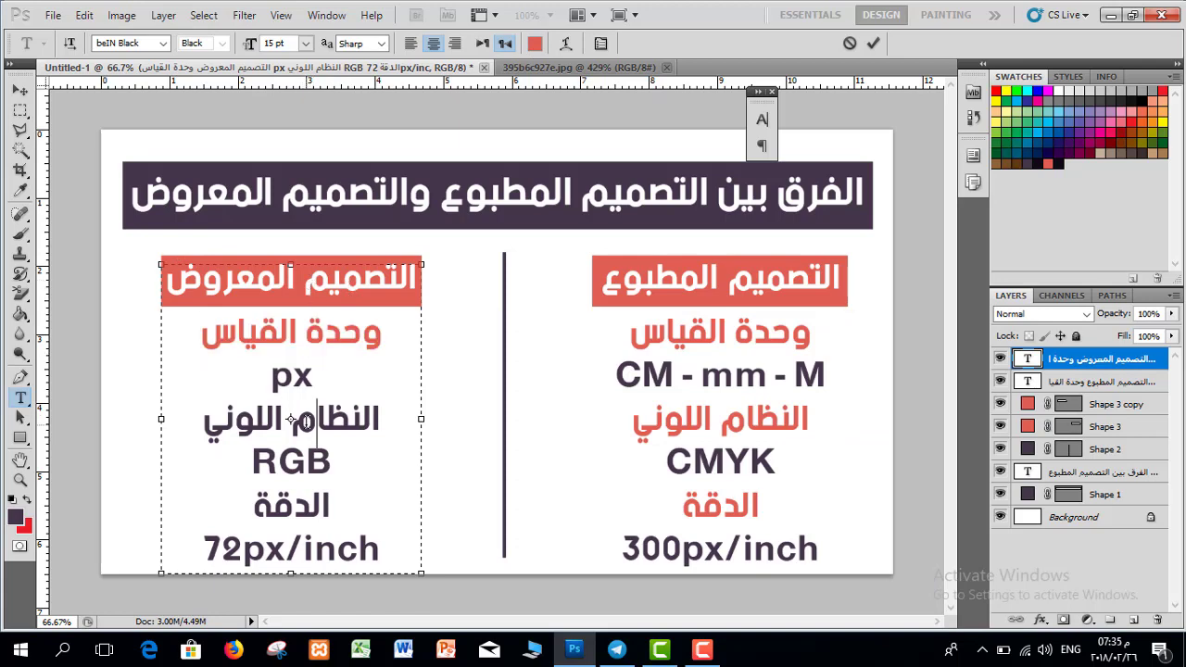
triple_click(305, 422)
click(535, 43)
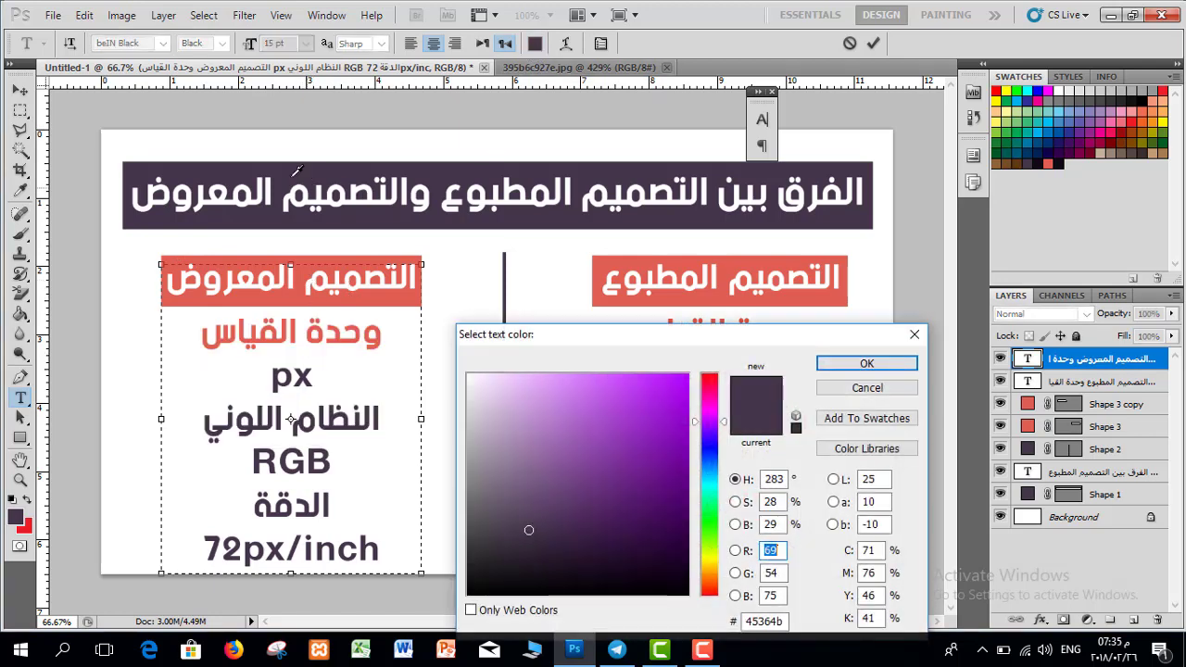
click(263, 267)
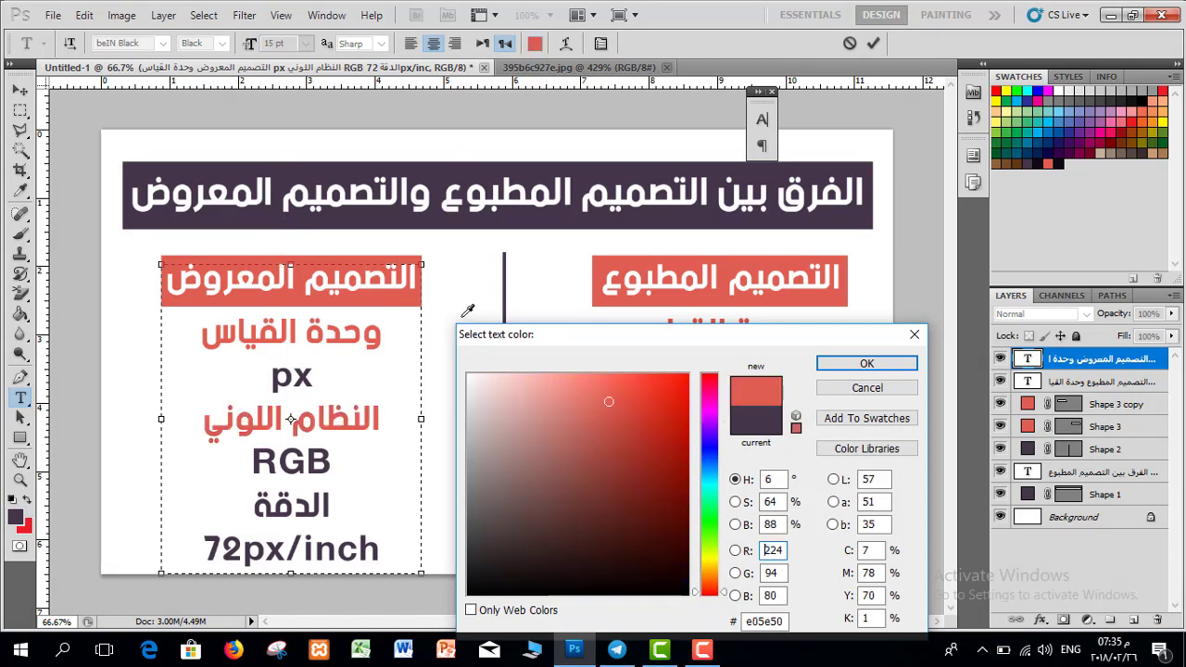
click(866, 363)
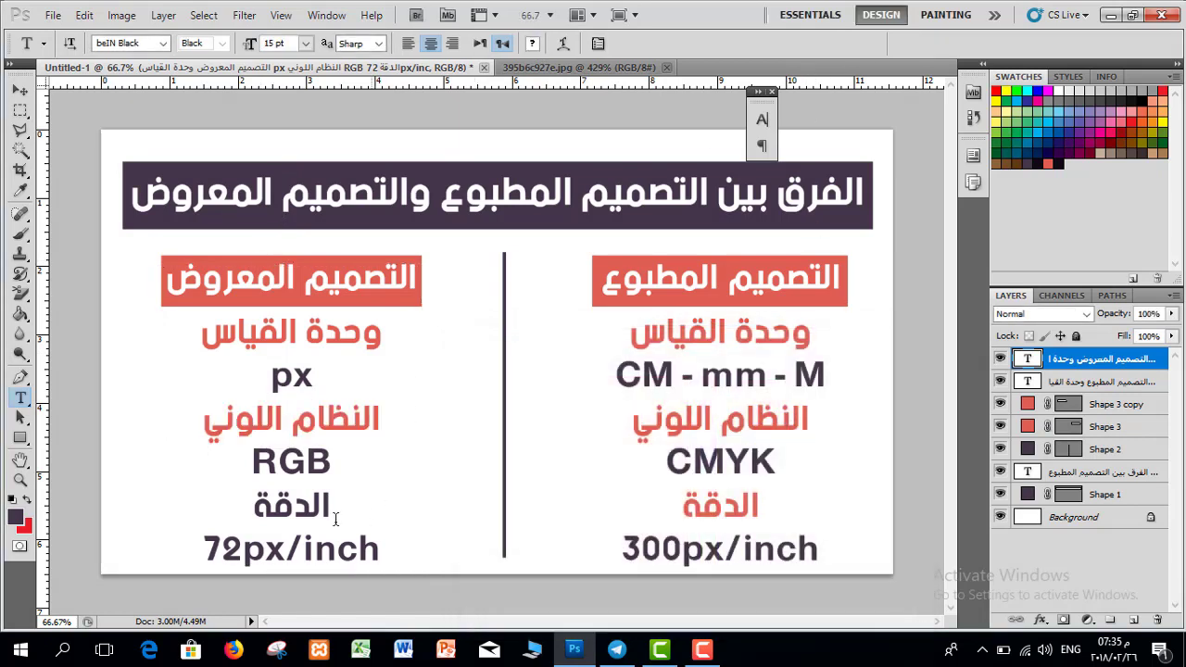
- Recolour "الدقة" in the "التصميم المعروض" column with its heading band's coral red, commit the text, and close the floating character and paragraph panel
triple_click(301, 509)
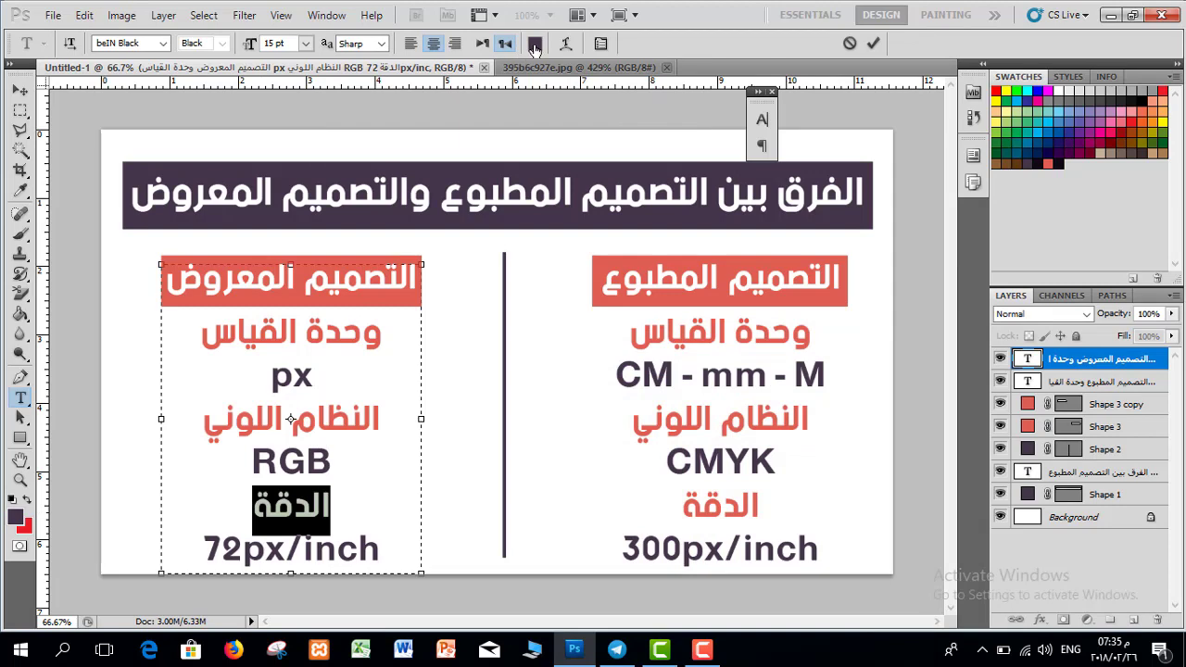
click(534, 44)
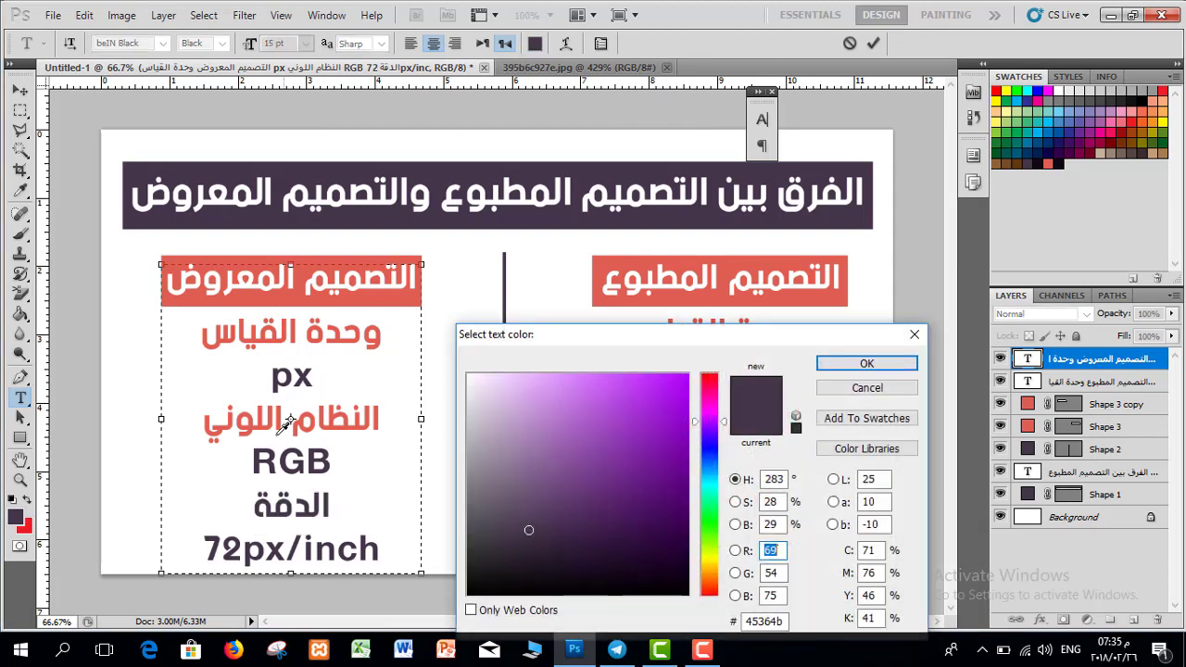
click(238, 259)
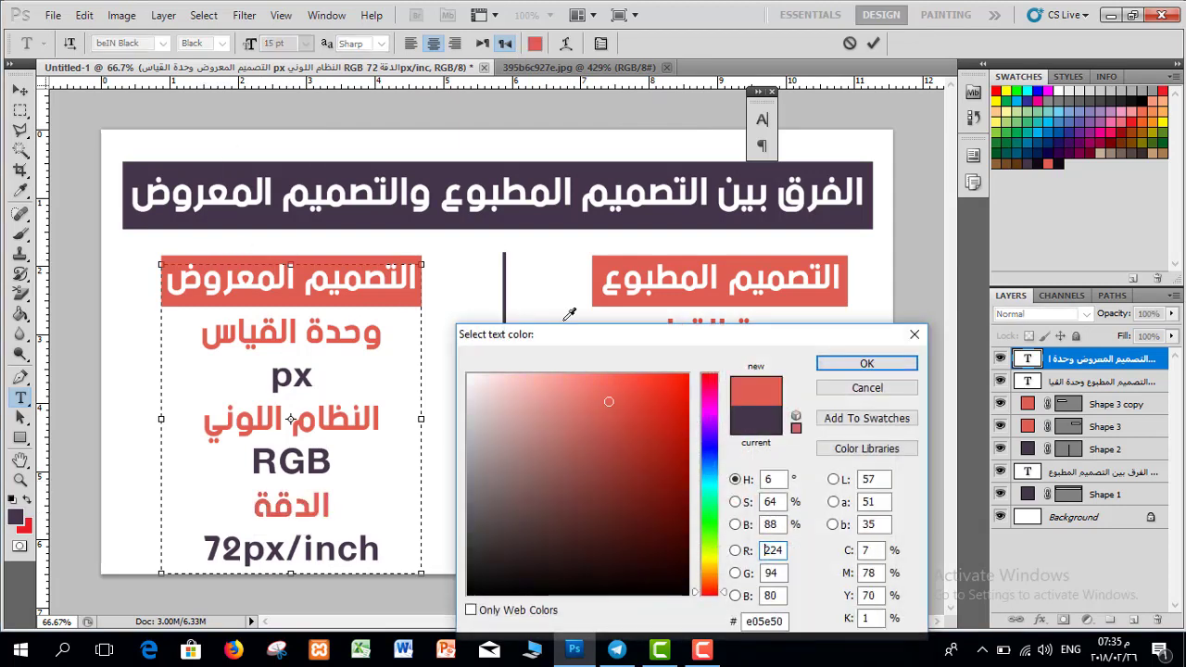
click(867, 362)
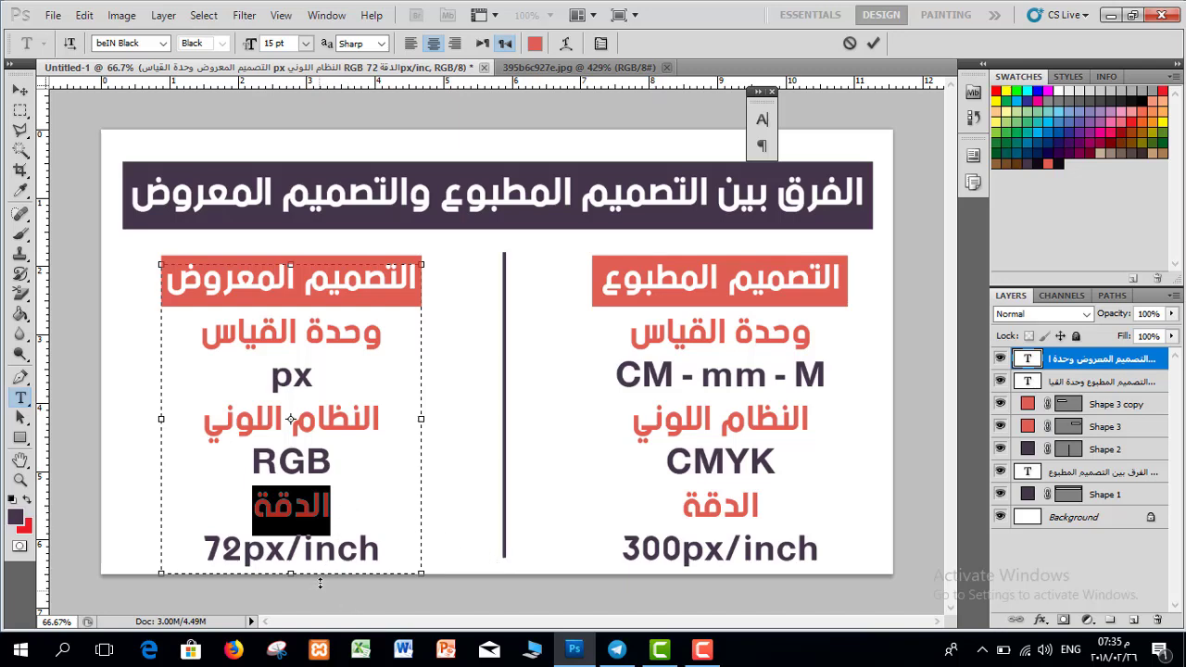
click(808, 135)
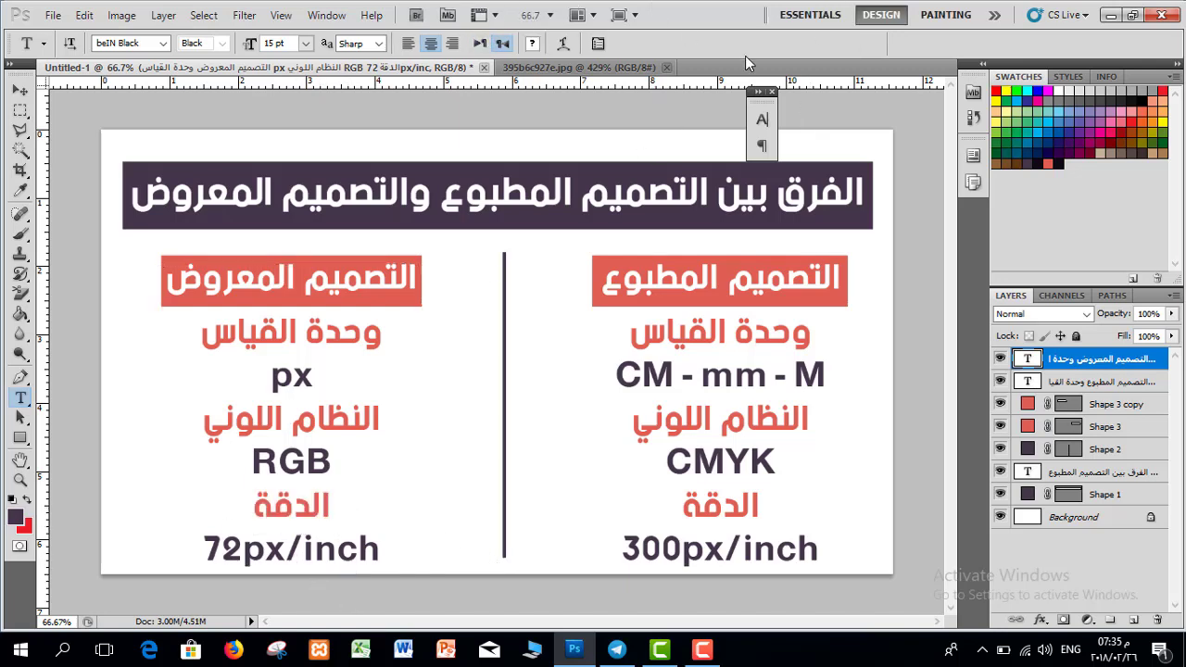
click(772, 91)
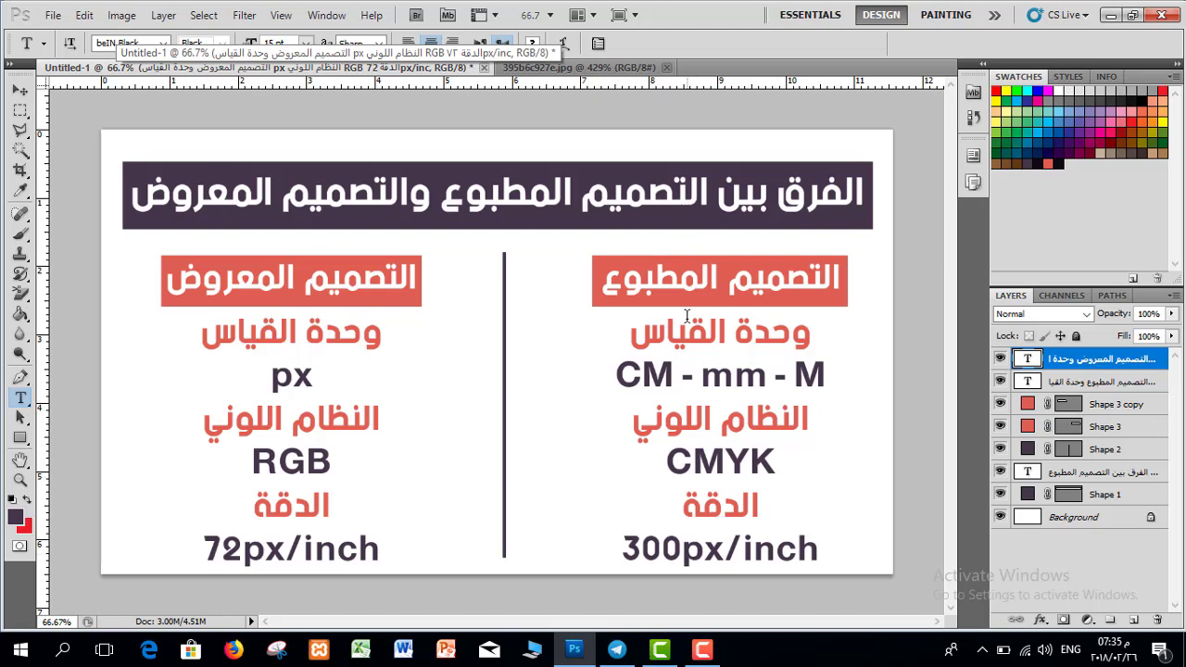
- Enter "كرت شخصي" in place of the list under the "التصميم المطبوع" heading and increase its line spacing to lower it
click(719, 339)
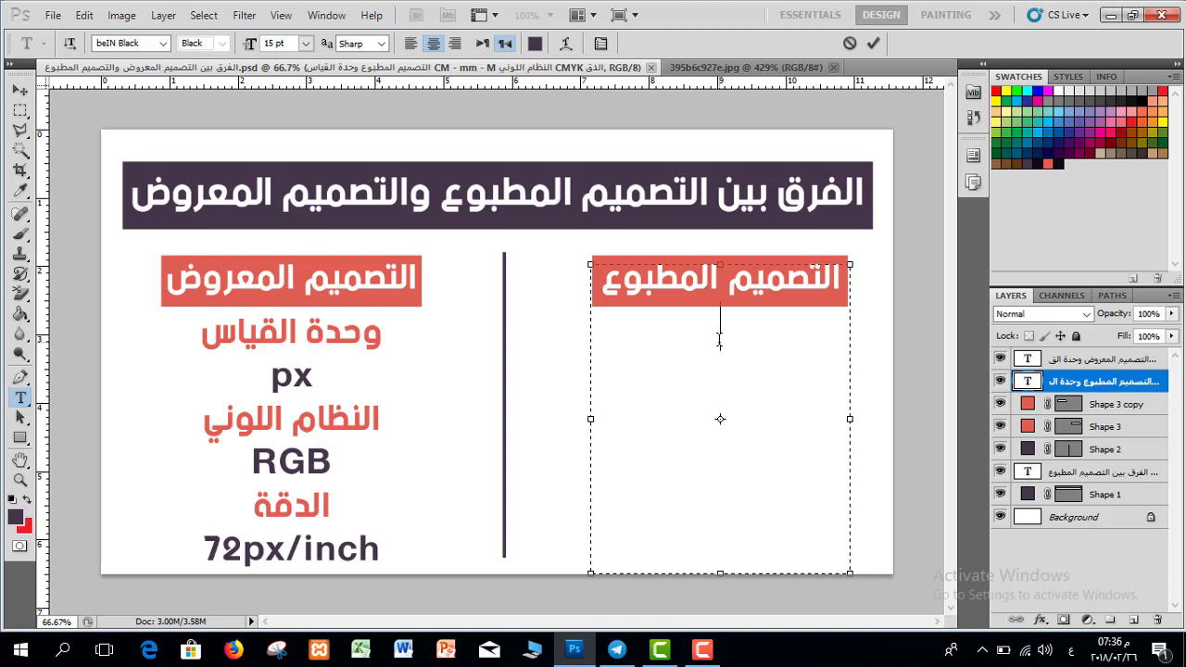
text(ك)
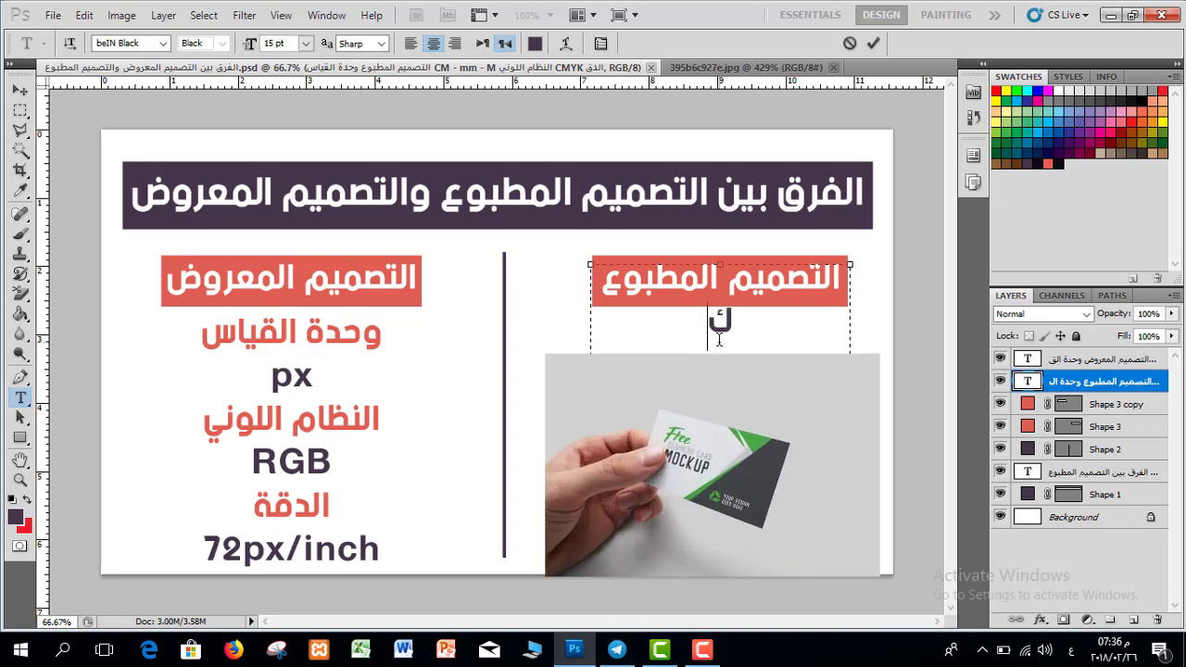
text(رت شخصي)
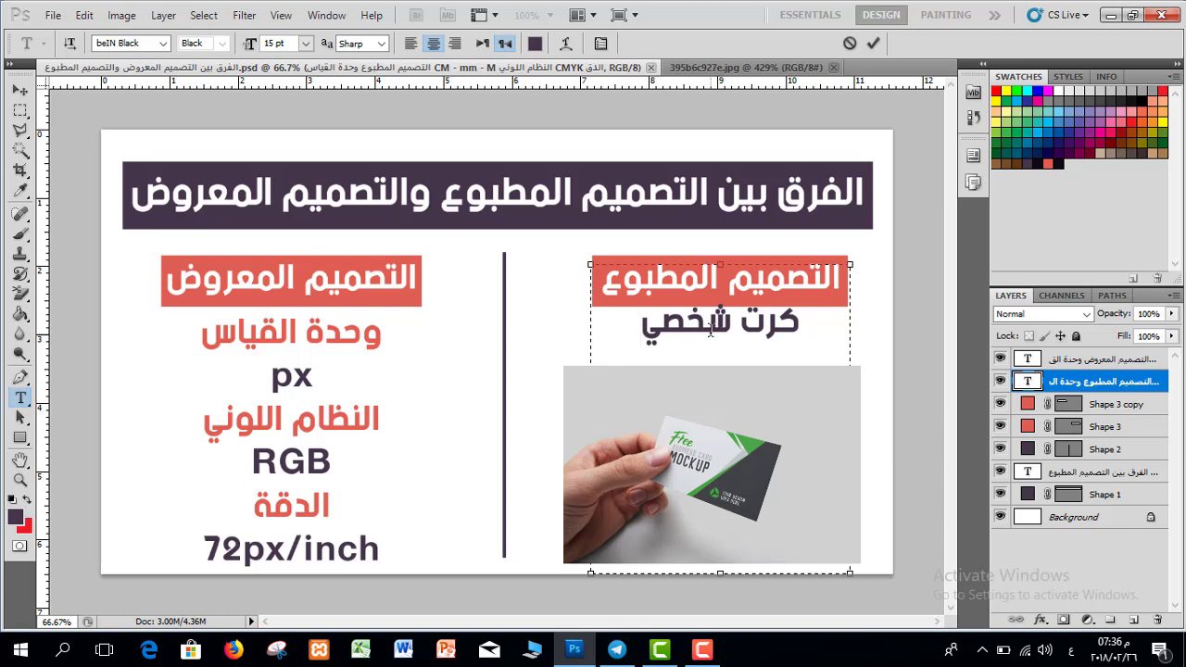
triple_click(727, 321)
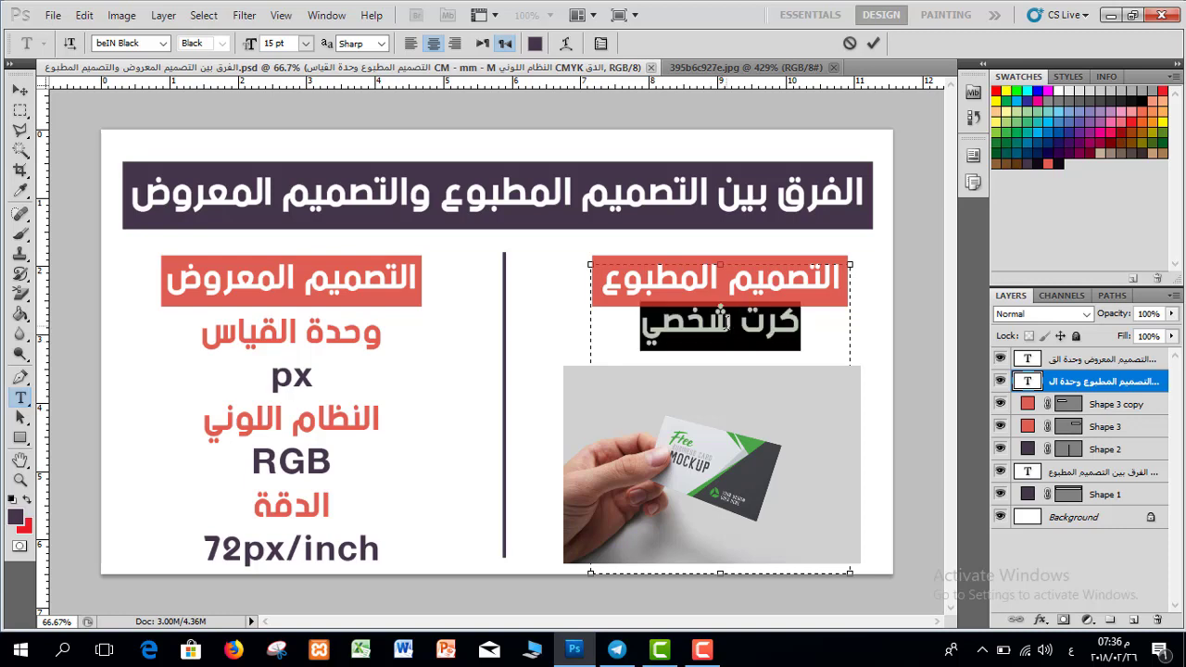
key(alt+Down)
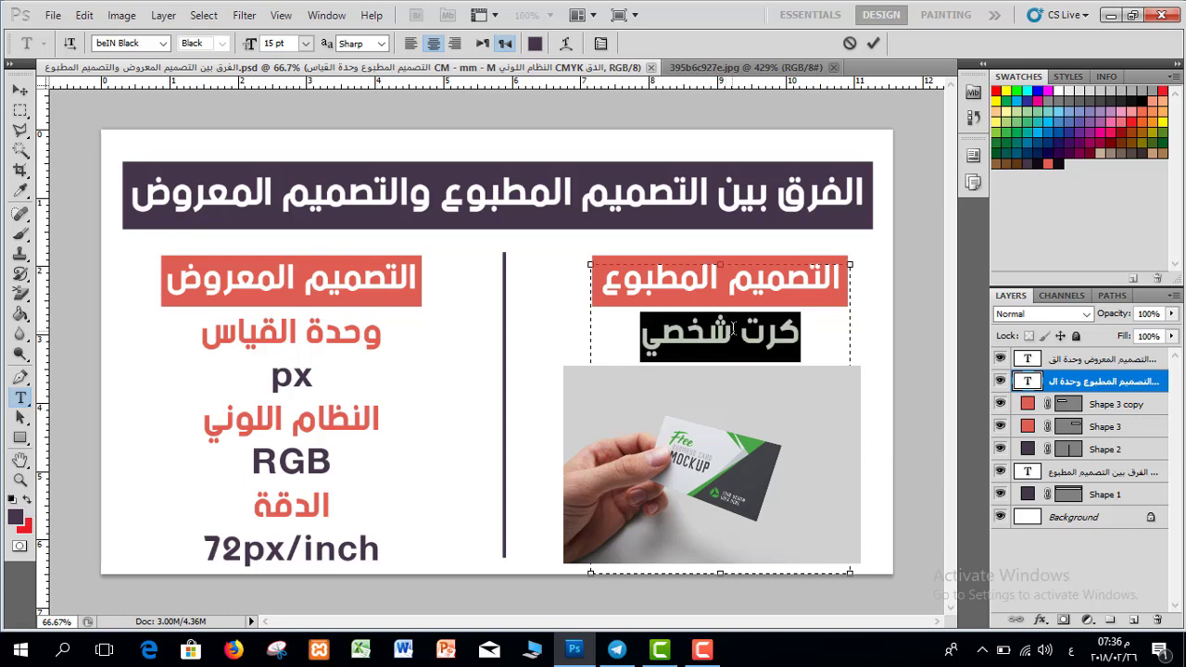
double_click(734, 329)
click(734, 329)
double_click(735, 330)
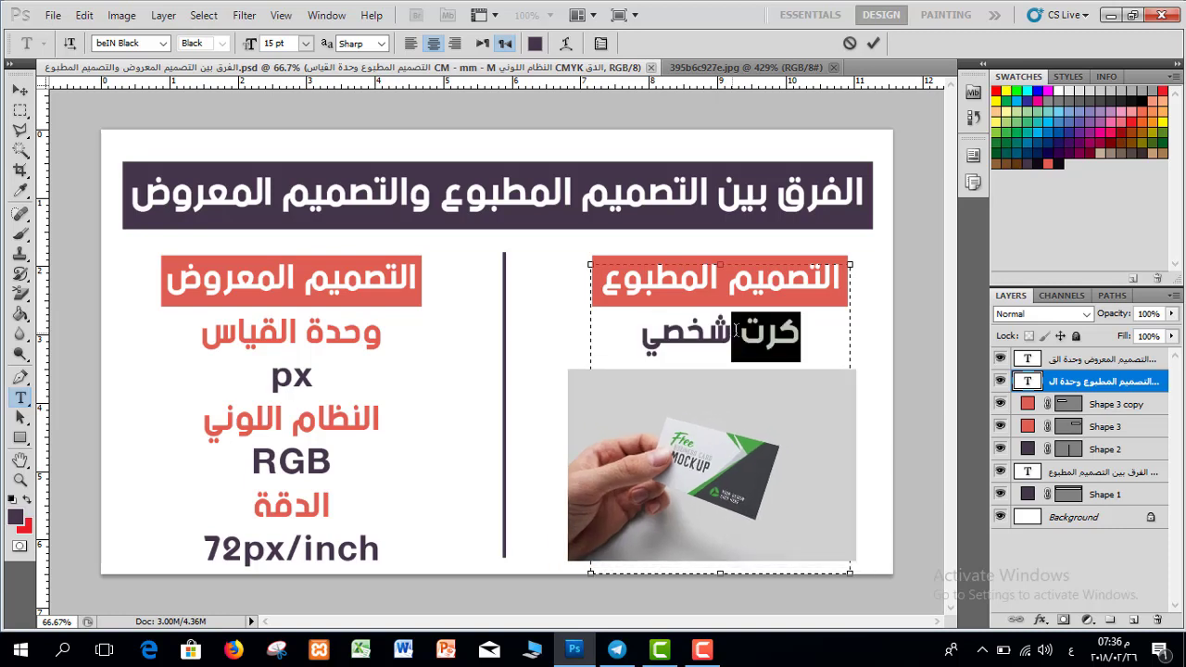
- Change the example under "التصميم المطبوع" to "غلاف كتاب" and after that to "بروشور", and commit the text
triple_click(684, 344)
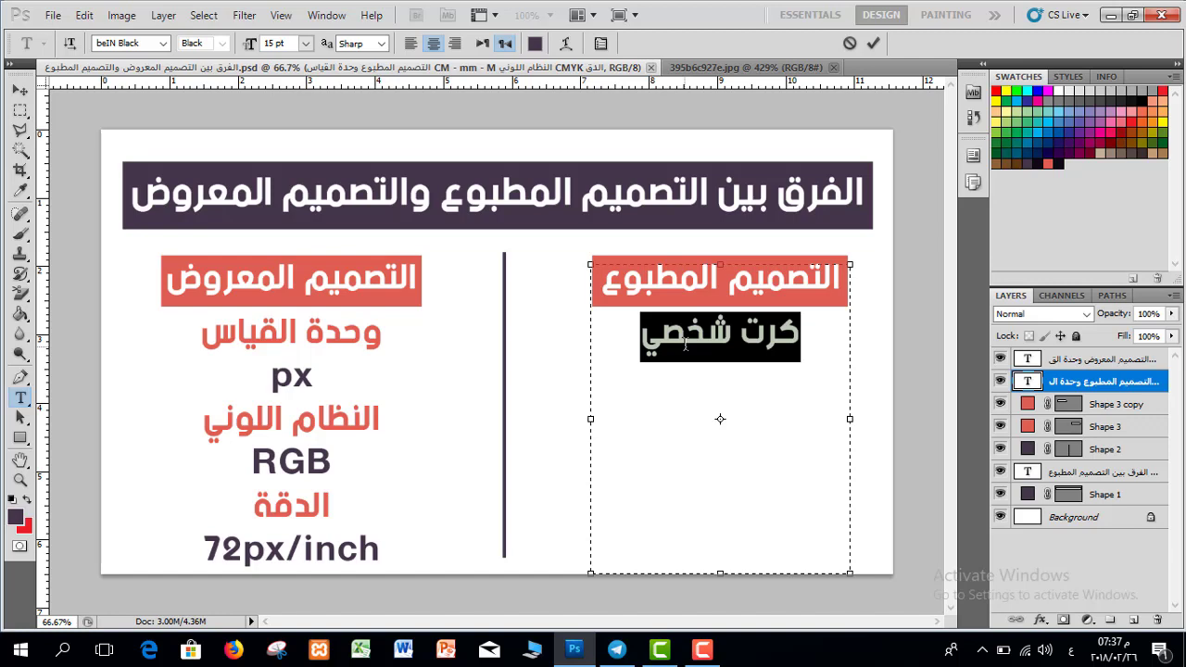
text(غلاف كتاب)
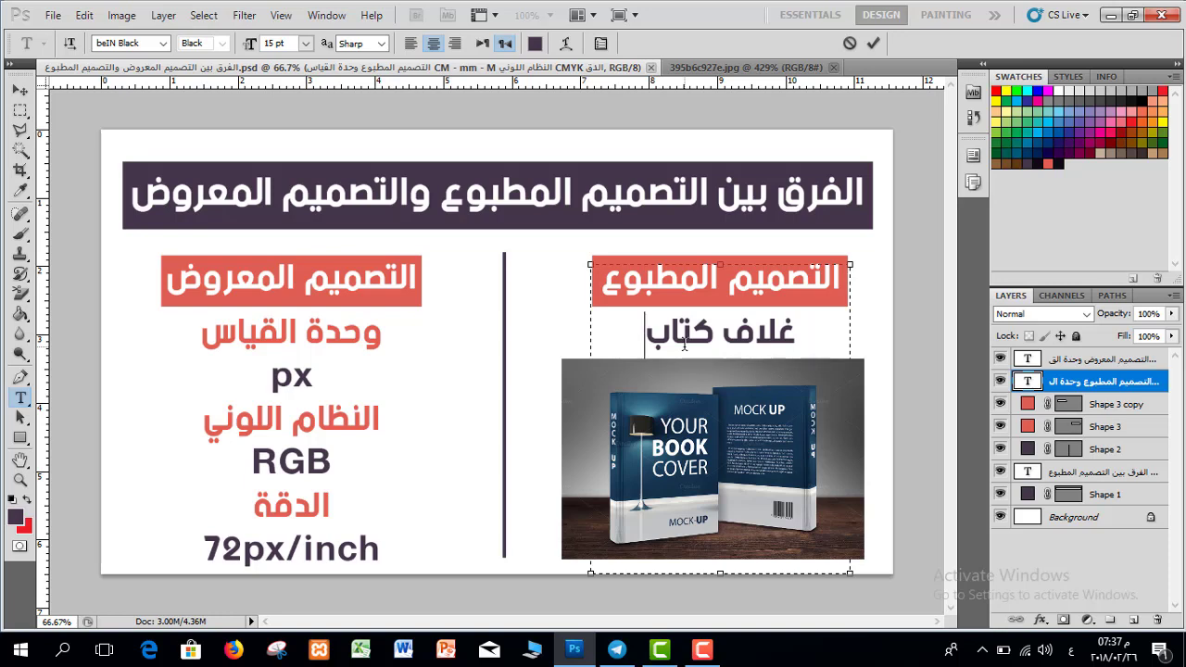
key(ctrl+a)
text(بروشور)
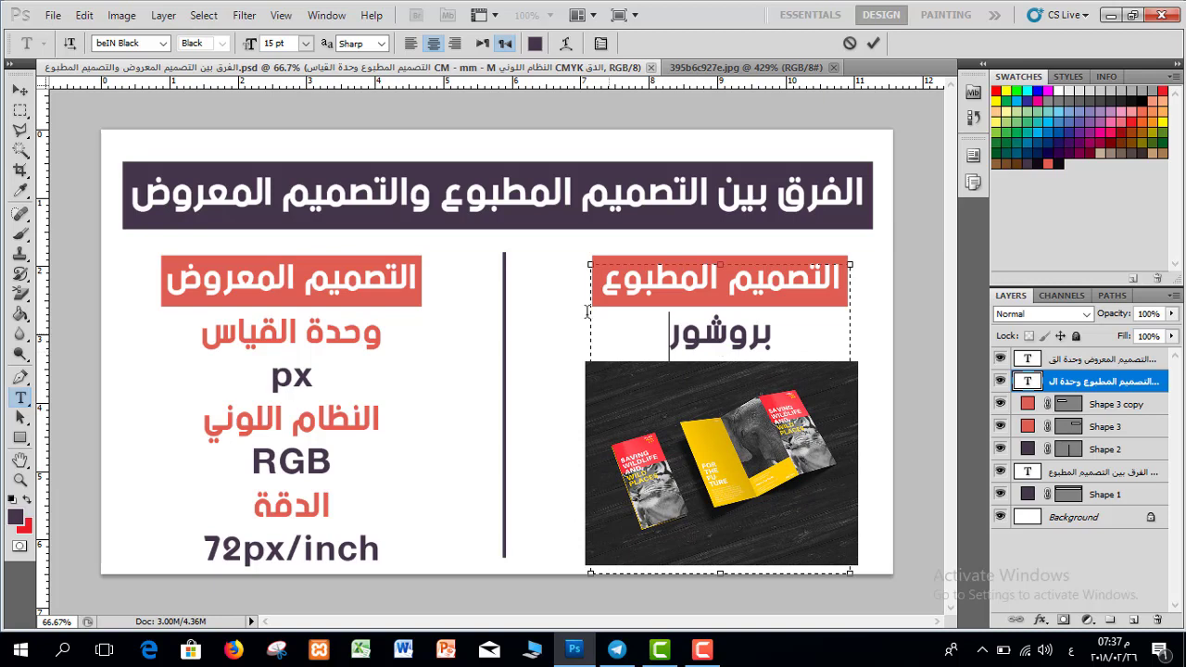
double_click(755, 338)
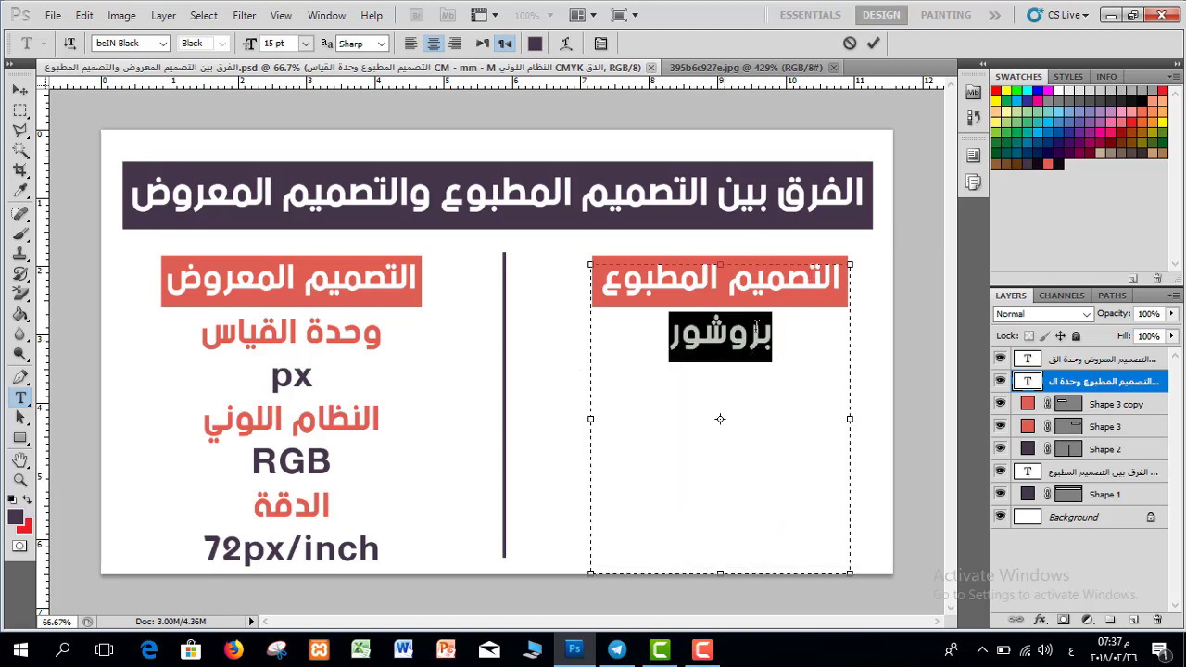
click(872, 45)
- Replace the list under the "التصميم المعروض" heading with the example "بروفايل فيسبوك"
click(258, 513)
key(ctrl+a)
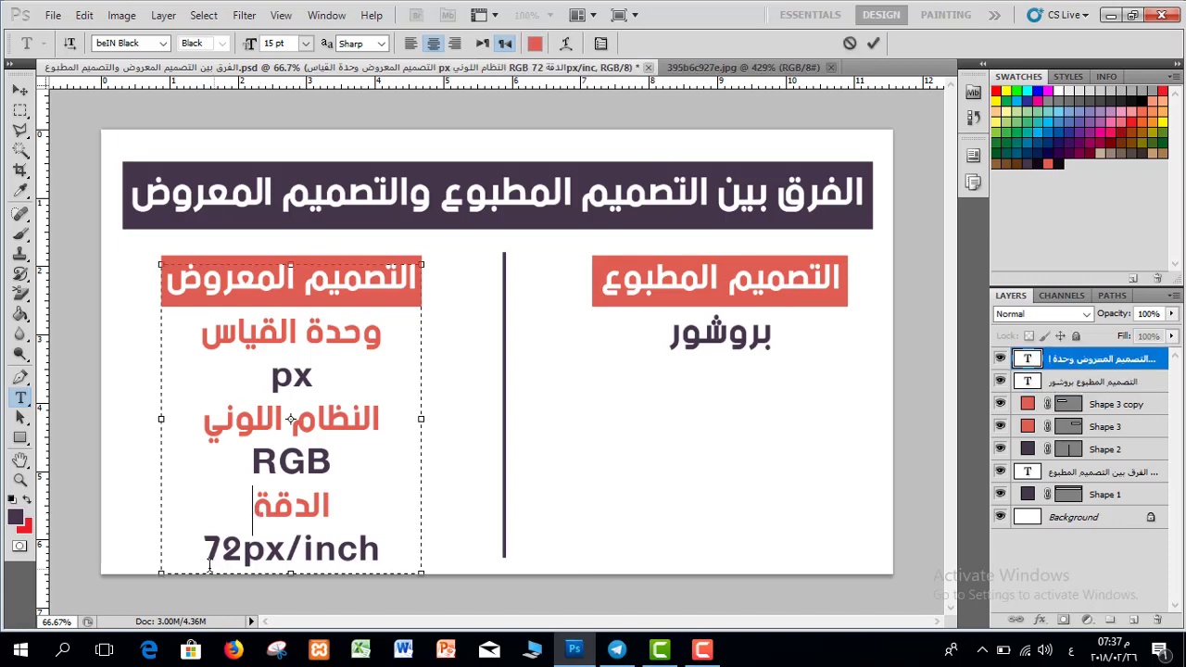
key(BackSpace)
text(بر)
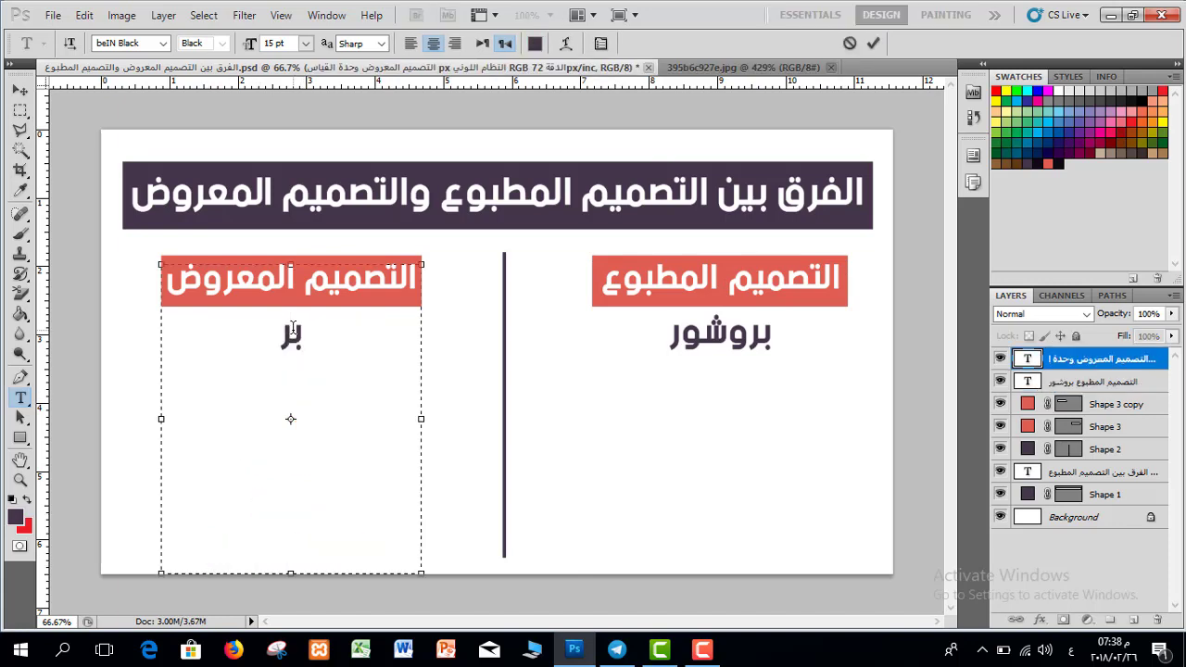
text(وف)
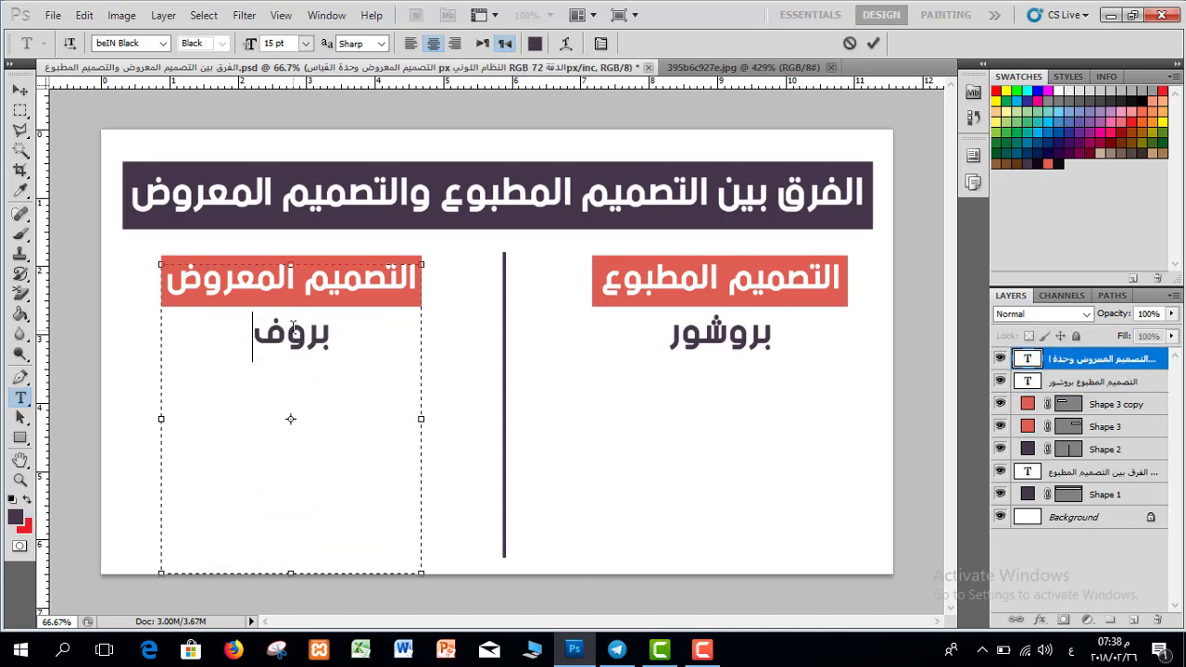
text(ايل فيسبو)
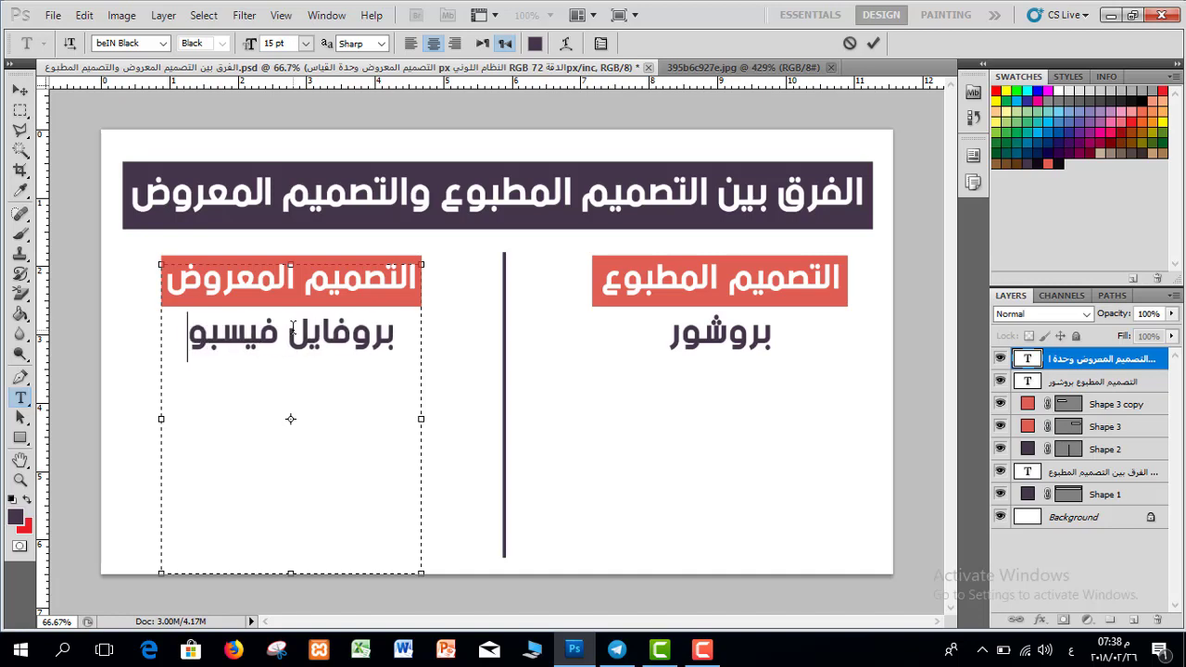
text(ك)
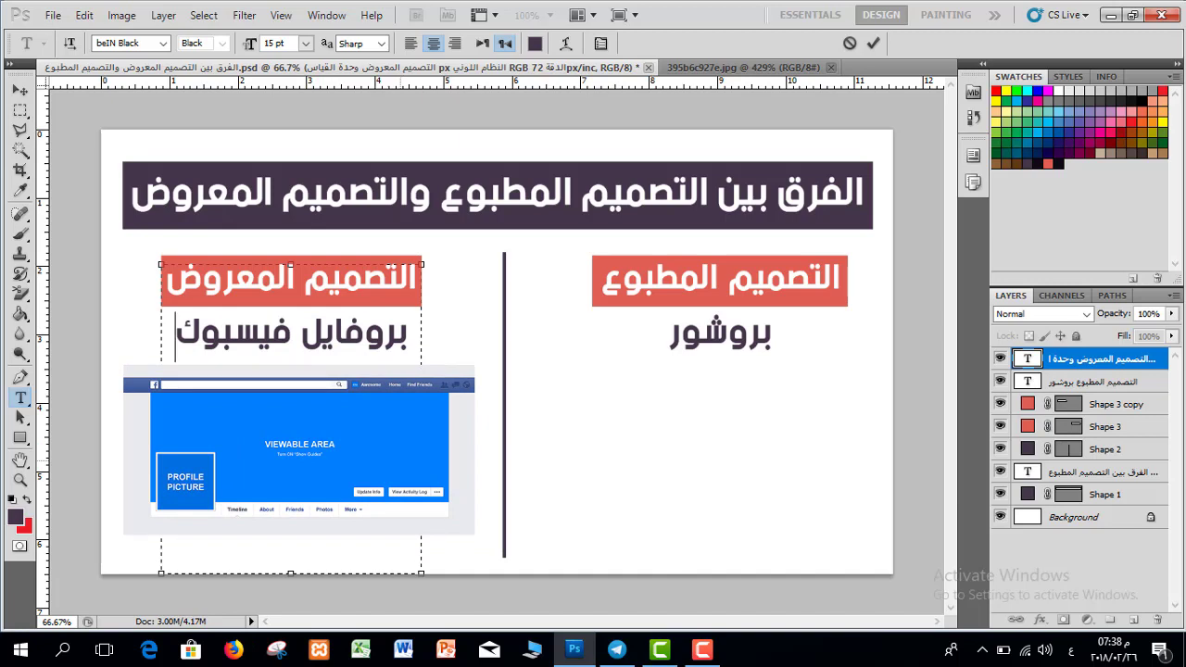
- Replace the example under "التصميم المعروض" with "خلفية شاشة"
key(ctrl+a)
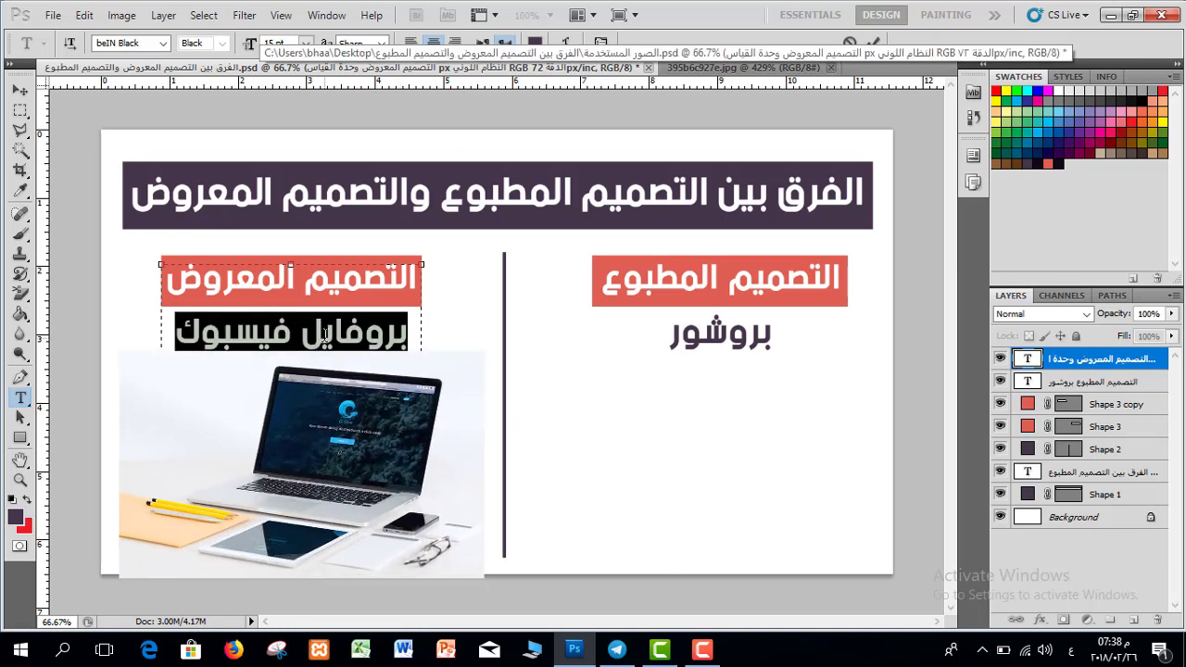
text(خلفية ش)
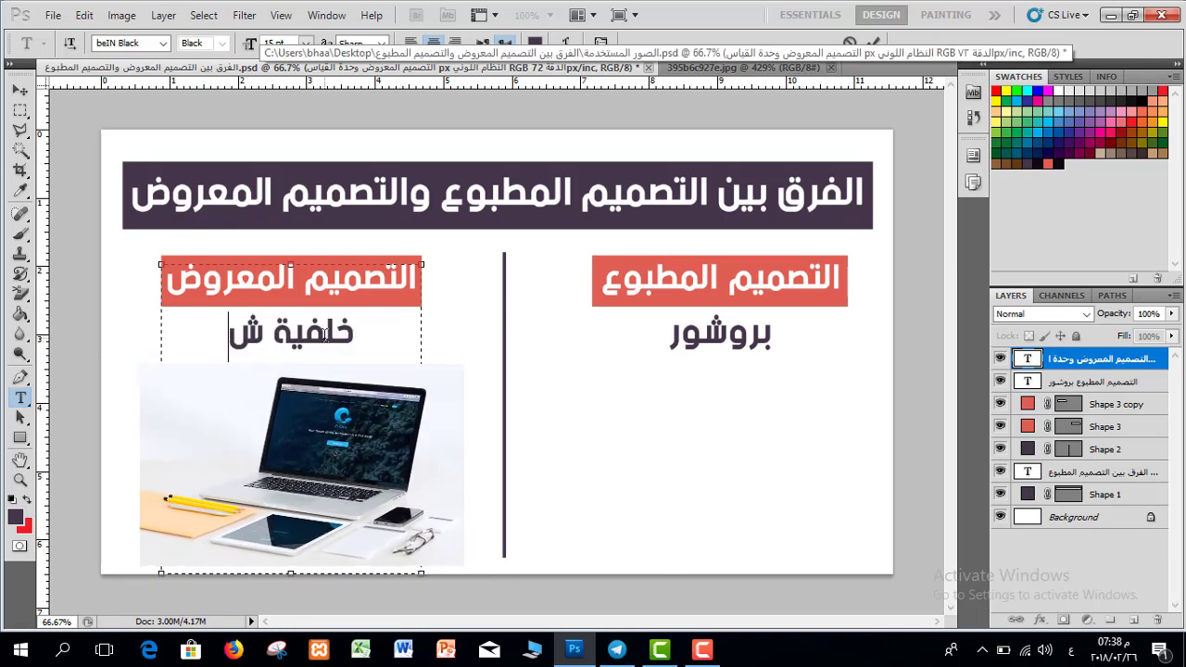
text(اشة)
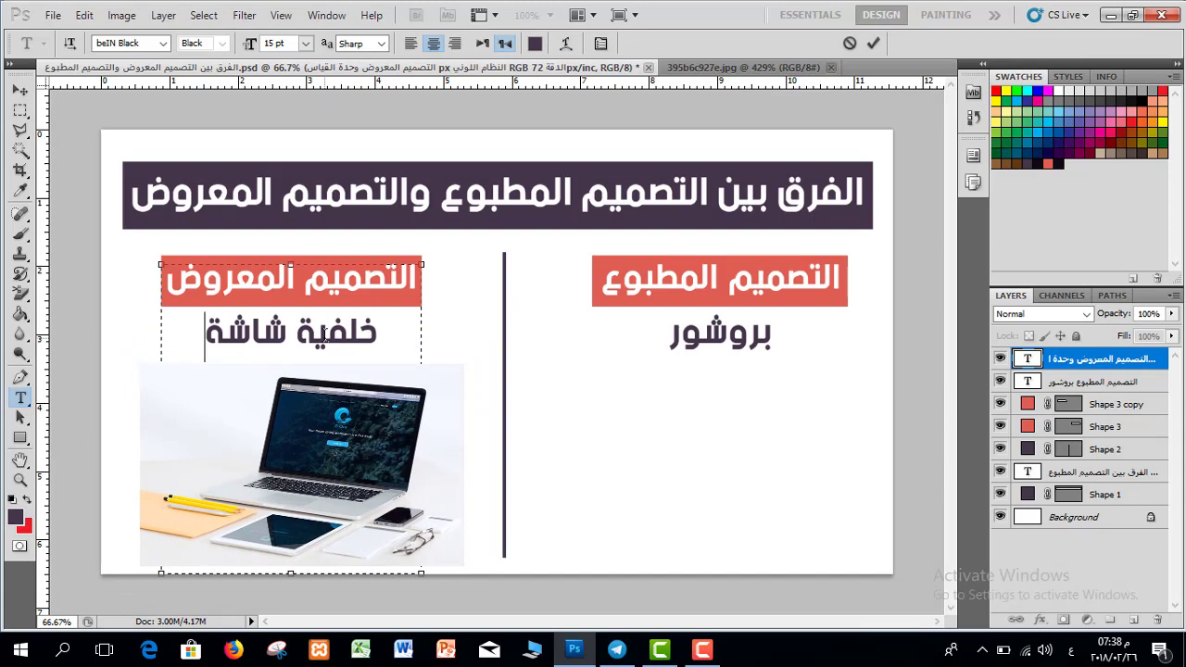
- Change the example line under "التصميم المعروض" to "اعلان ممول" and commit the text
triple_click(320, 336)
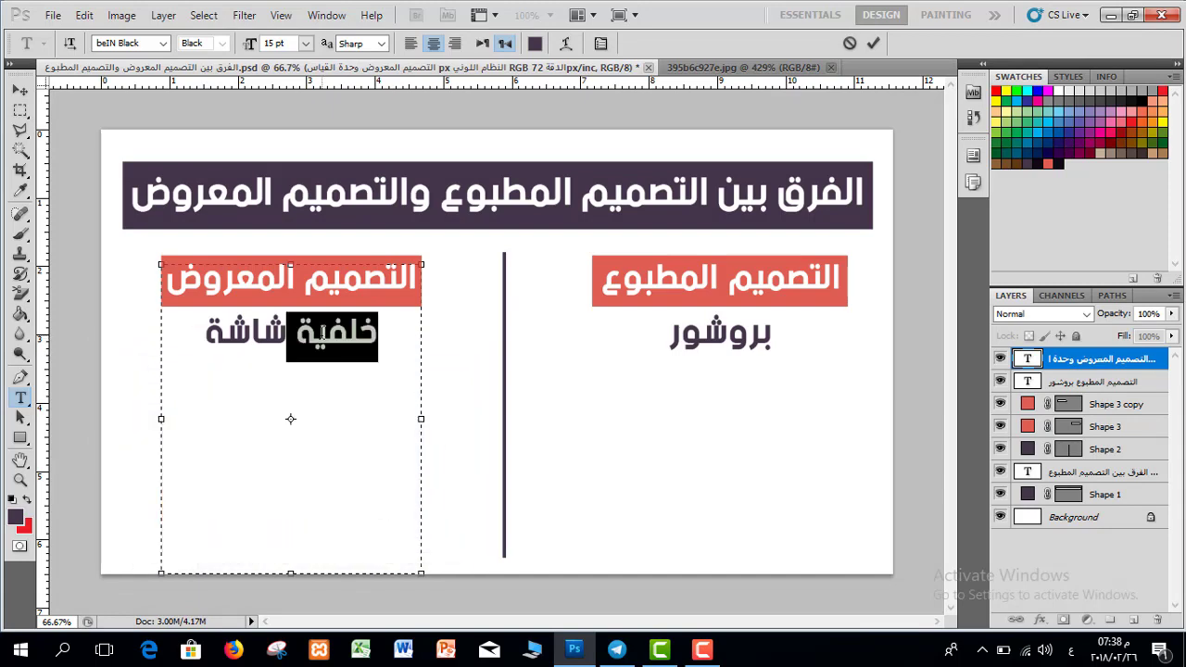
text(اعلا)
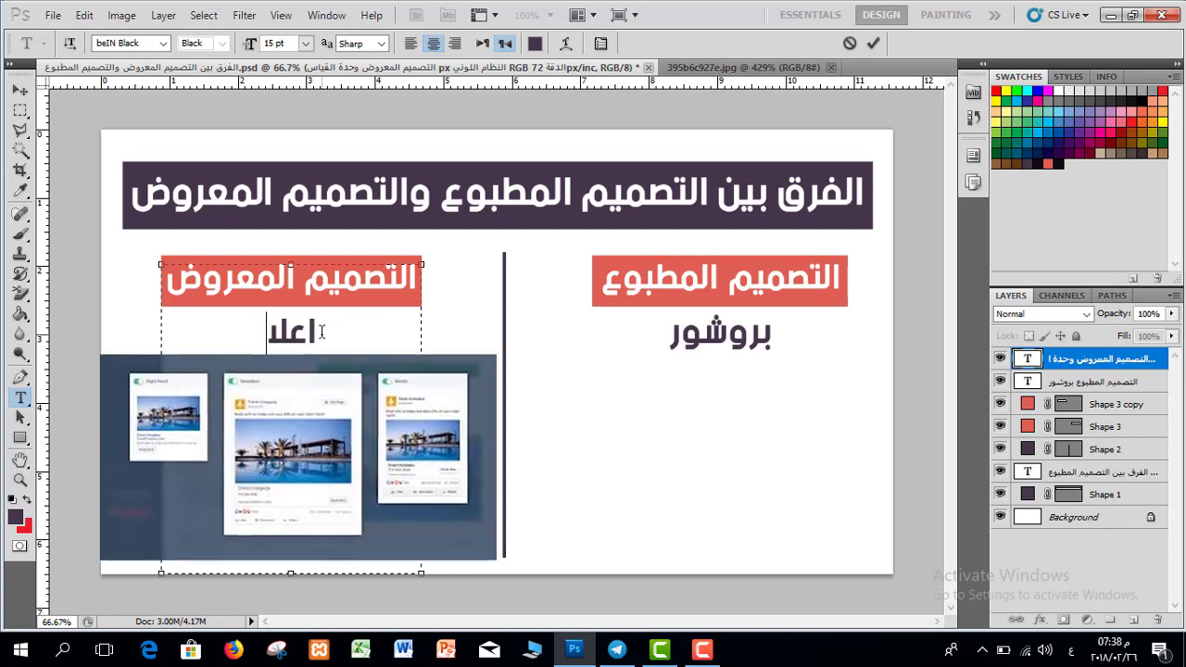
text(ن ممول)
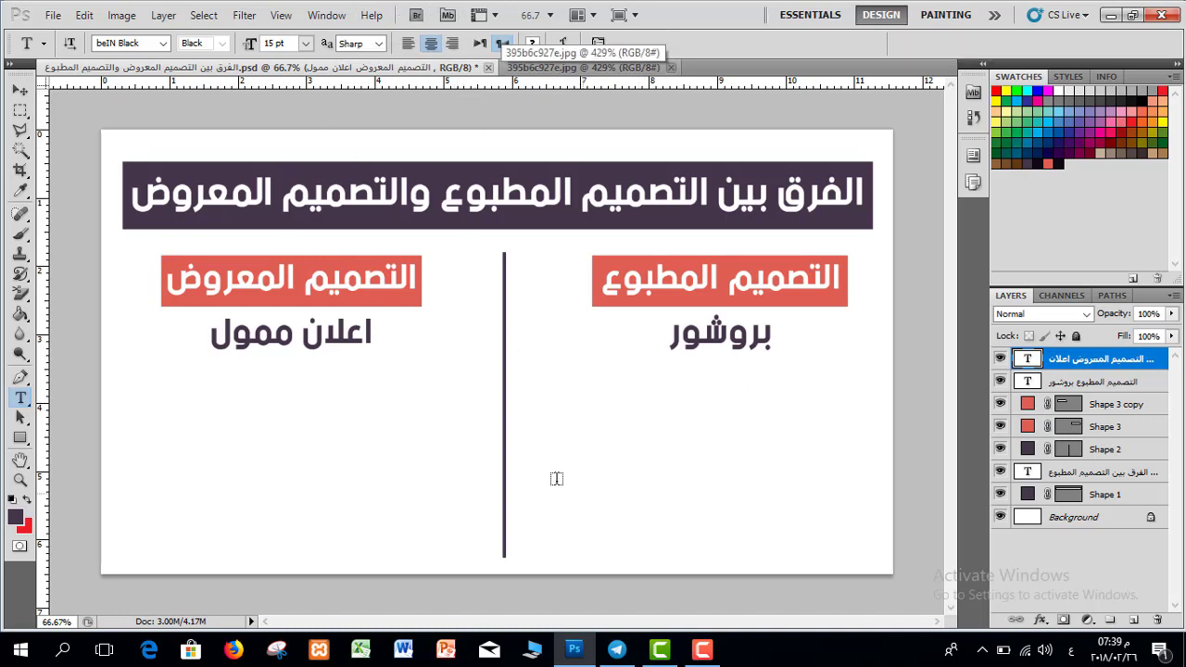
- Close the image 395b6c927e.jpg
click(581, 74)
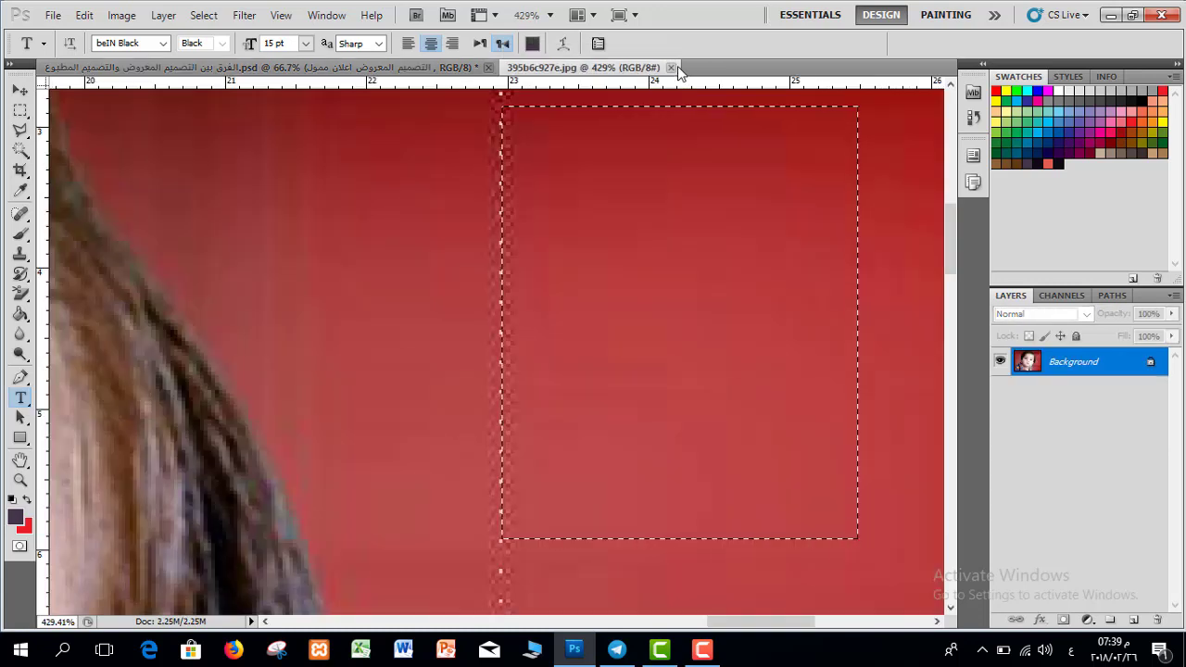
click(670, 67)
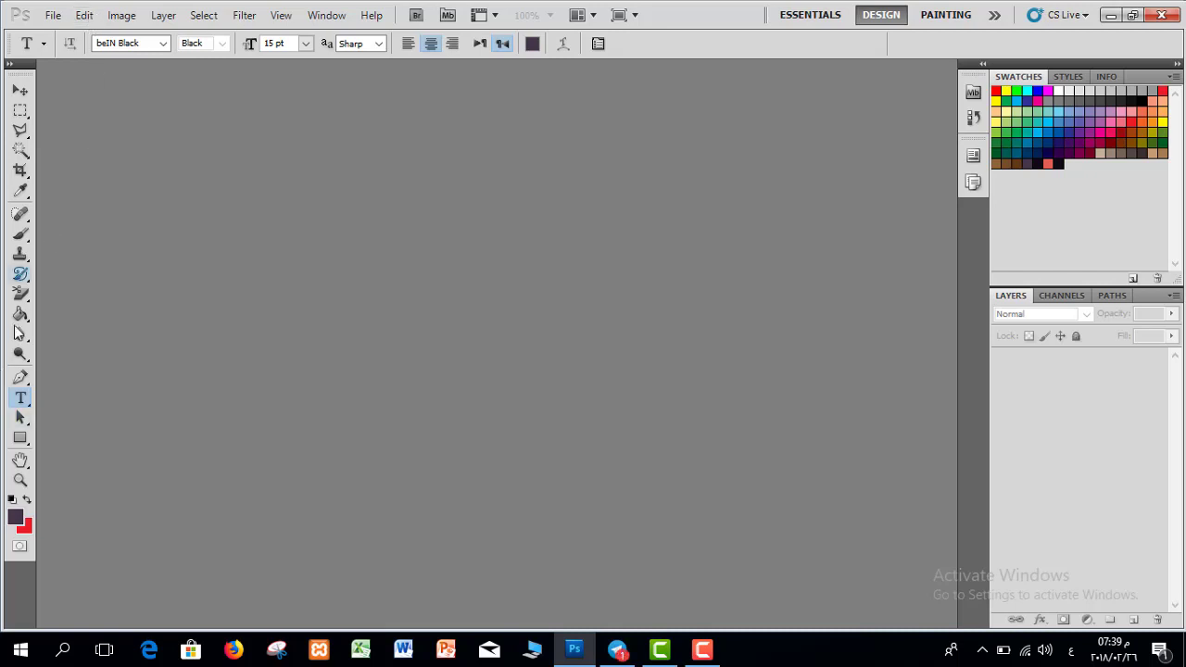
- Start a new document and name it "بروفايل"
click(53, 15)
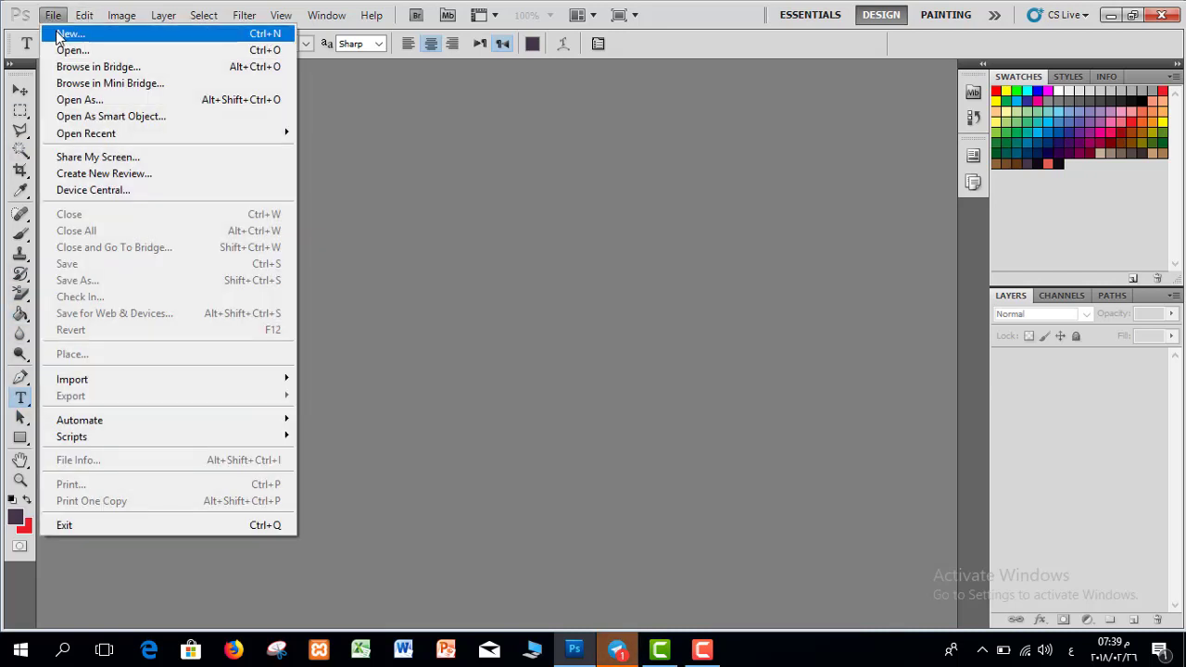
click(57, 34)
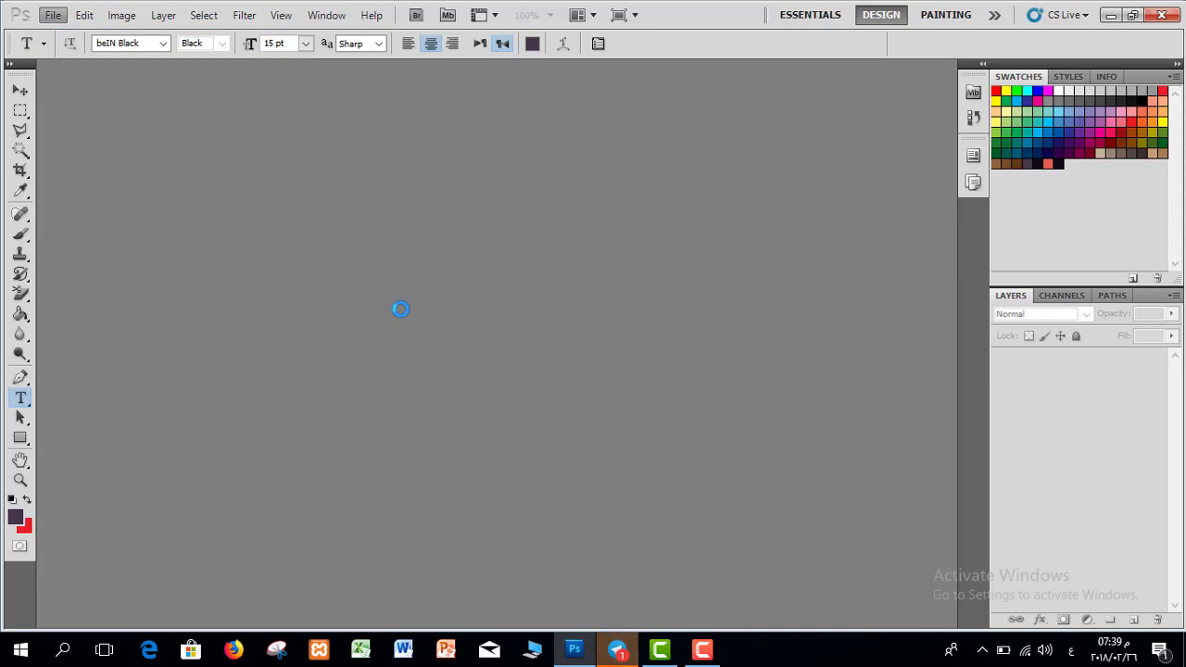
drag(515, 127, 527, 103)
double_click(384, 219)
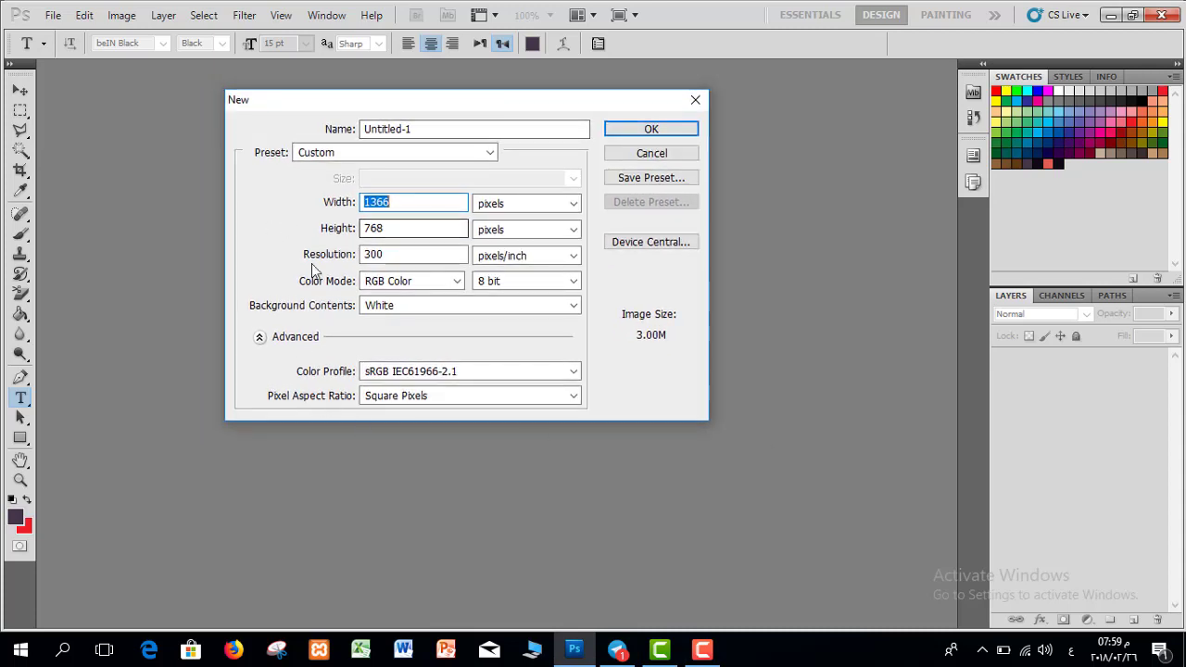
drag(421, 130, 301, 136)
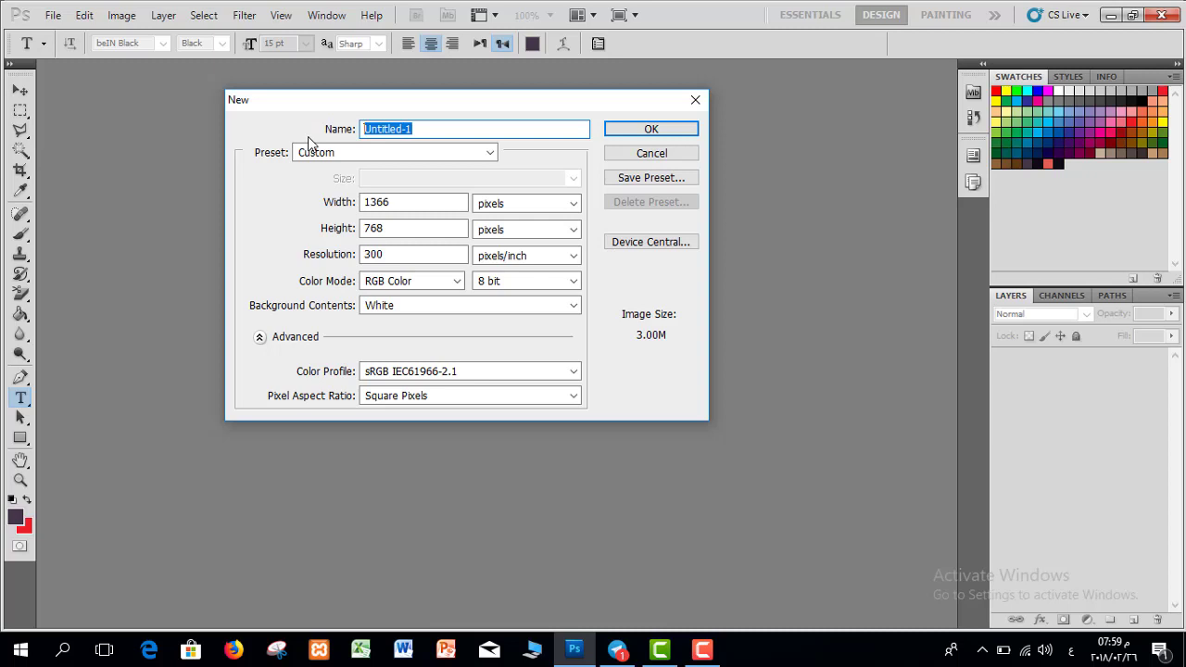
text(لروفايل)
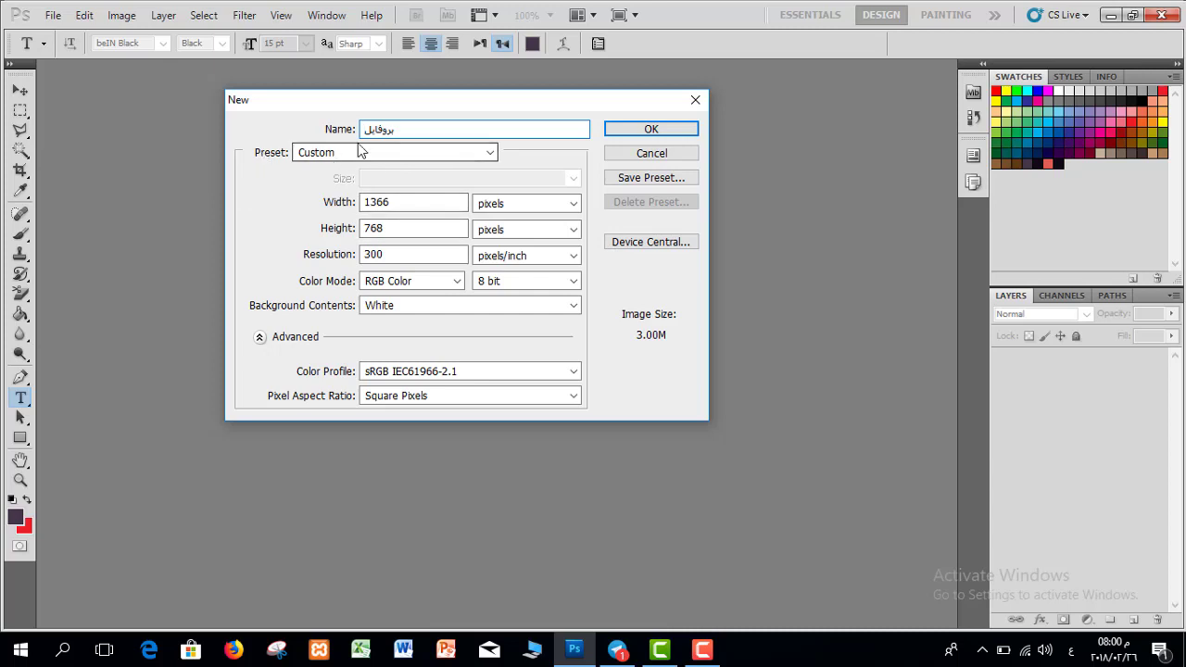
- Try the International Paper preset with the A4 and A6 sizes, and return the preset to Custom
click(473, 154)
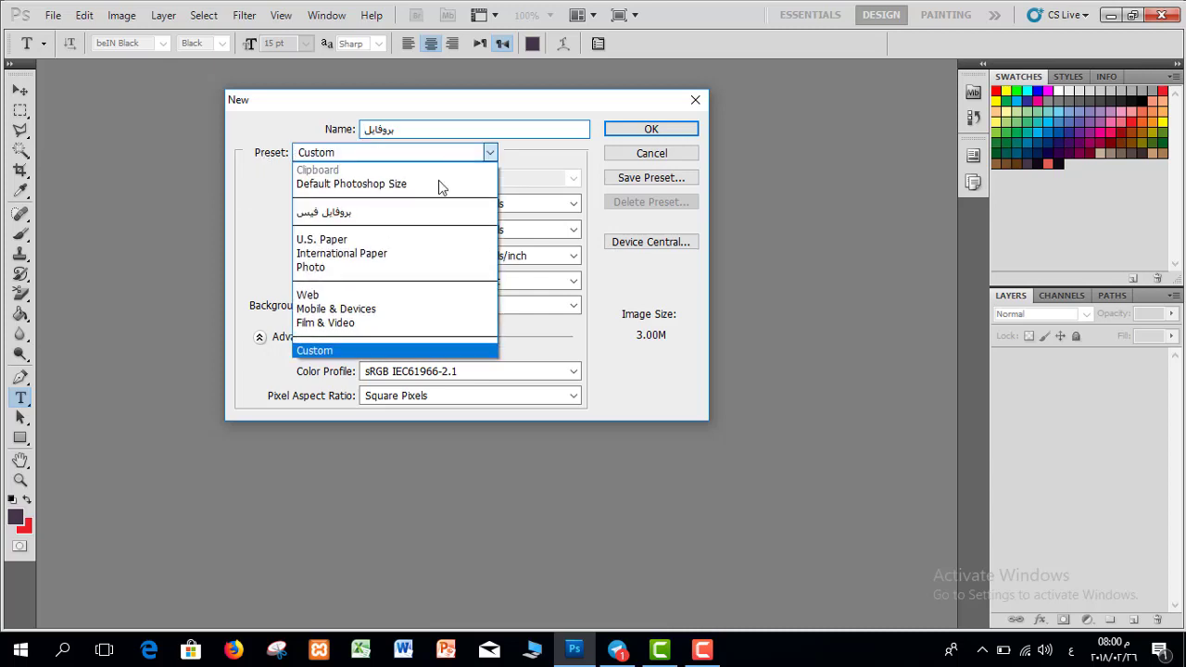
click(323, 255)
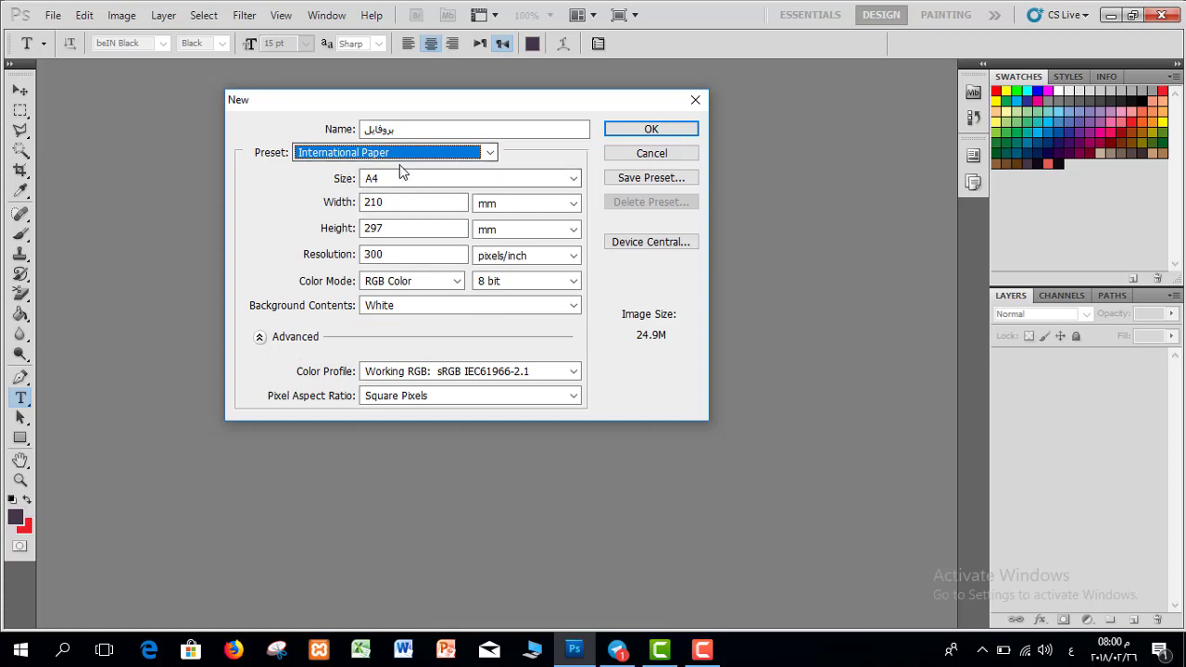
click(562, 181)
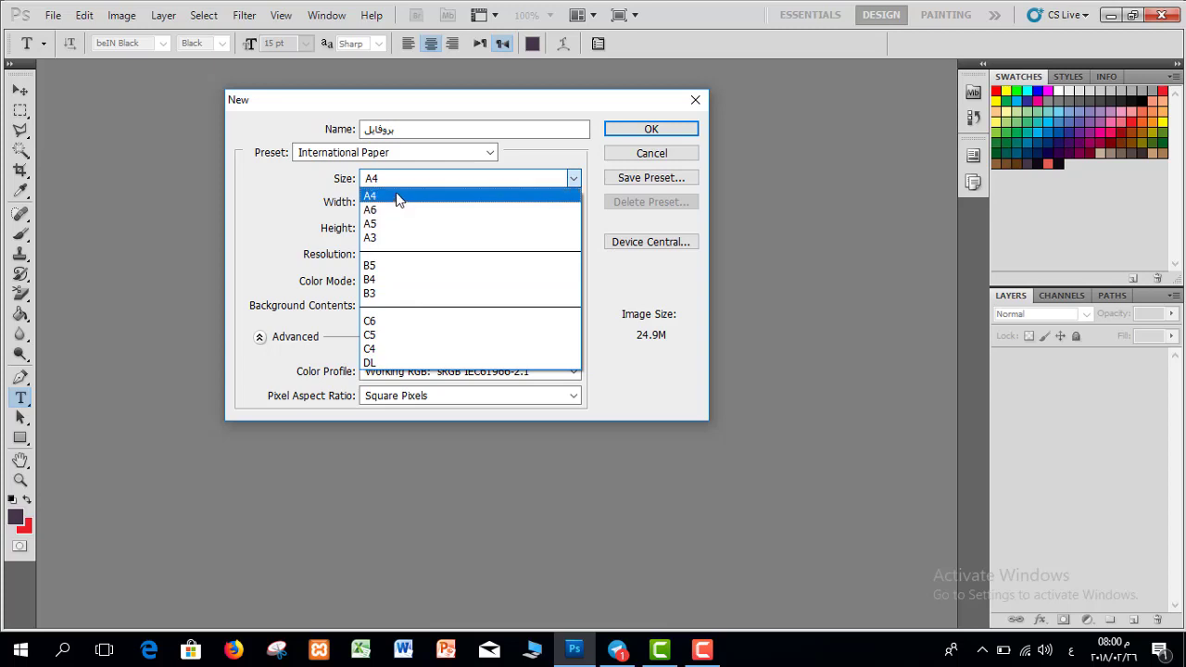
click(395, 198)
click(417, 178)
click(384, 210)
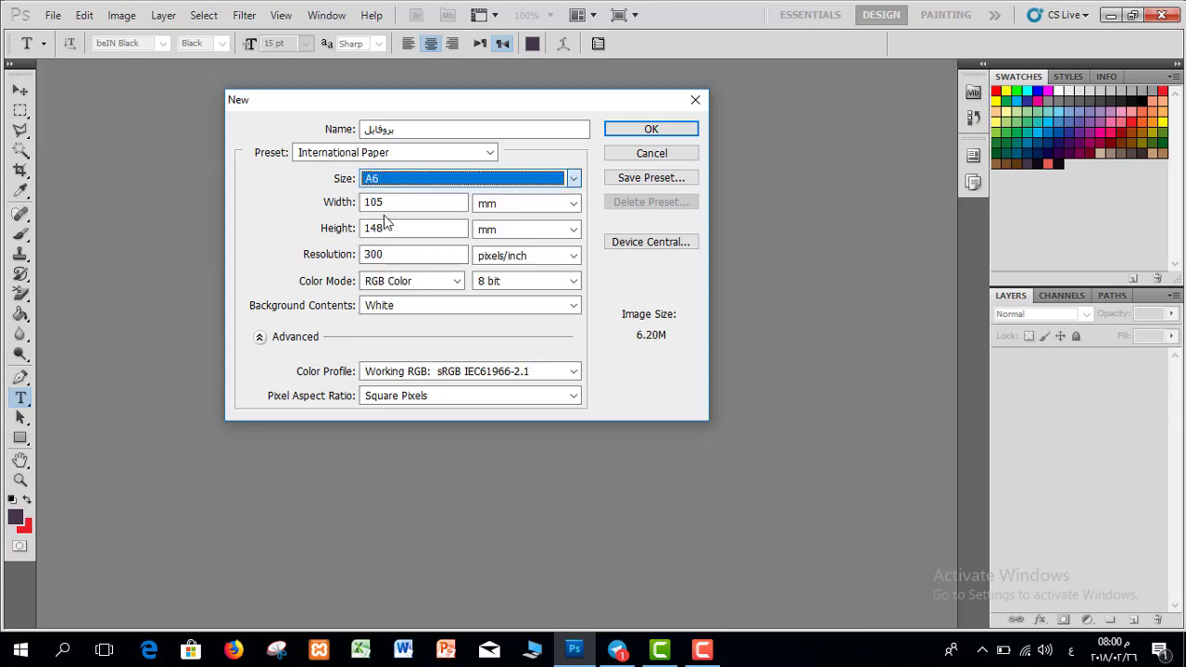
click(455, 152)
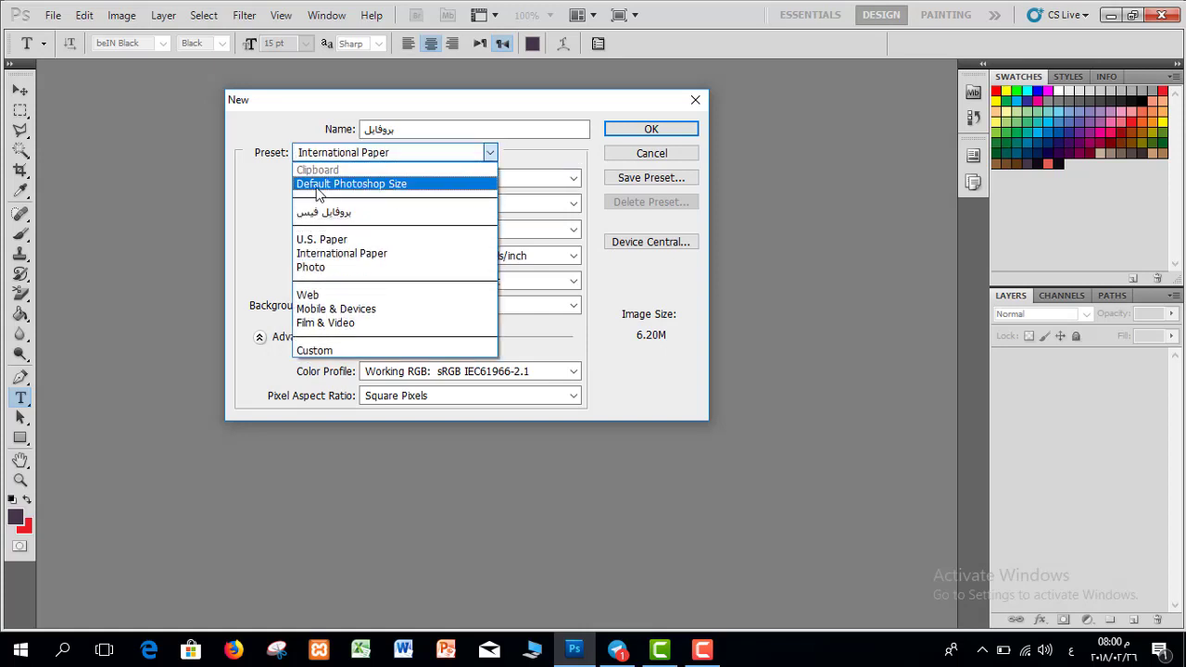
click(315, 352)
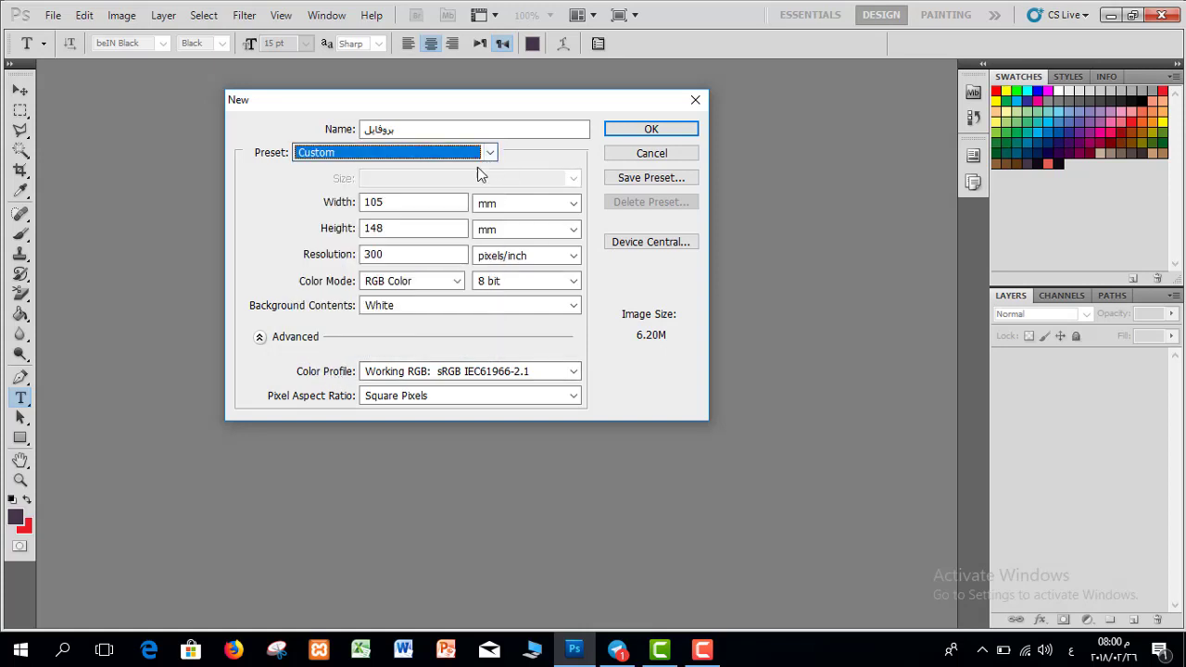
- Pick mm as the unit for the new document's width and height
key(shift+Tab)
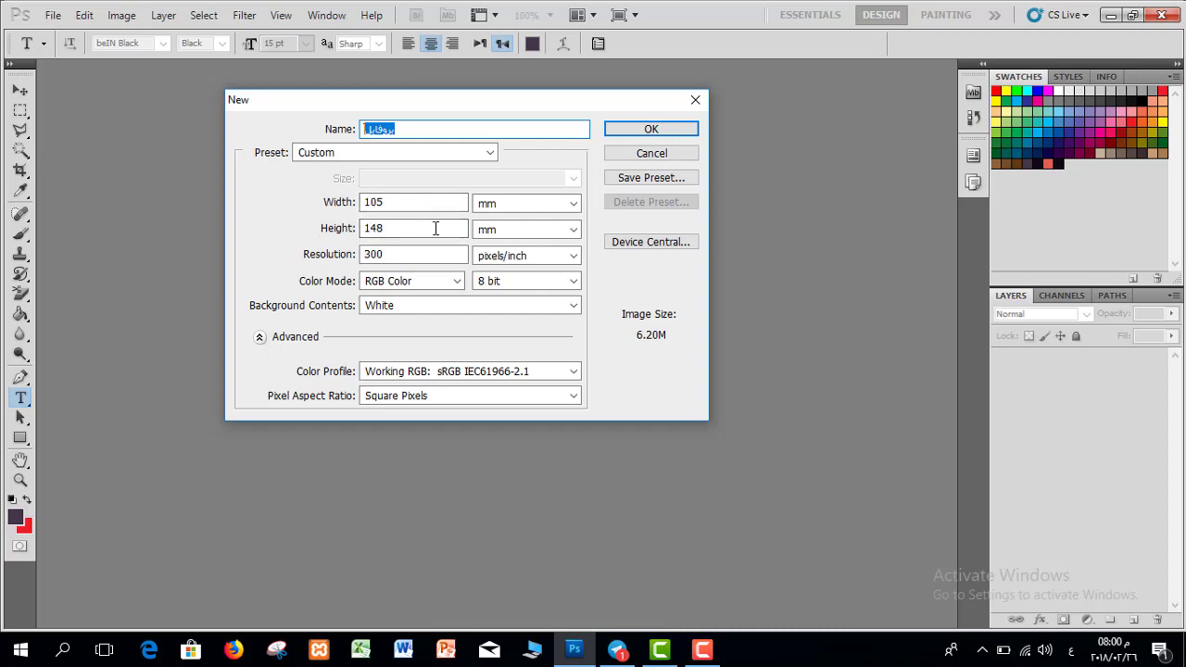
click(374, 201)
click(375, 228)
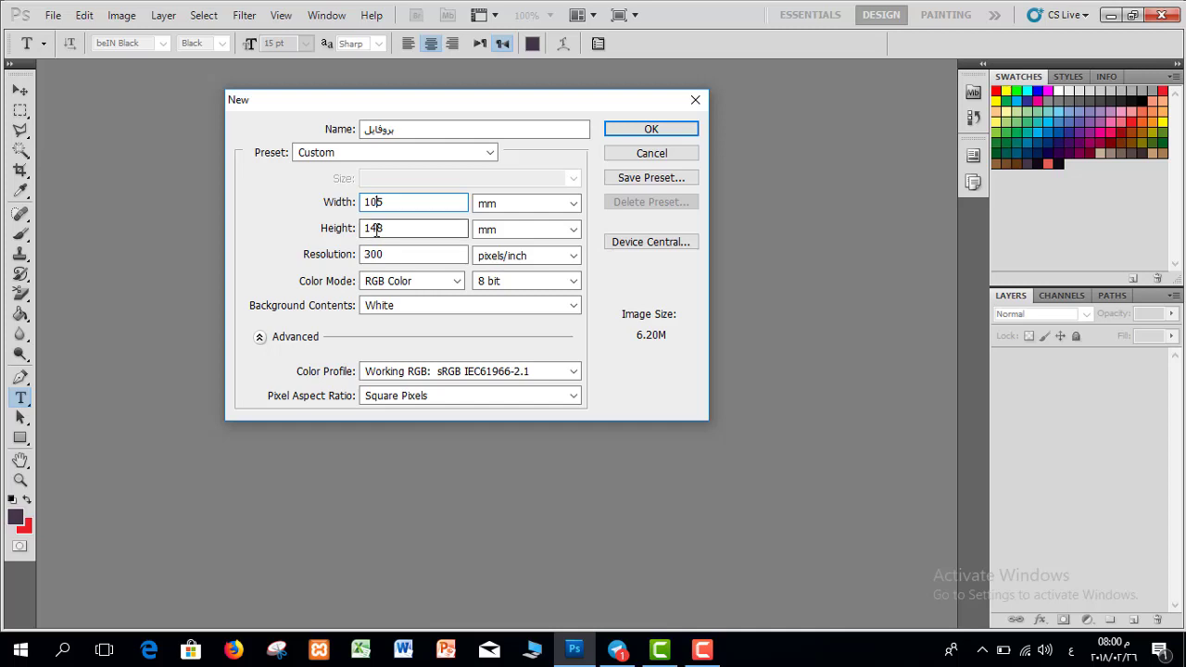
click(517, 205)
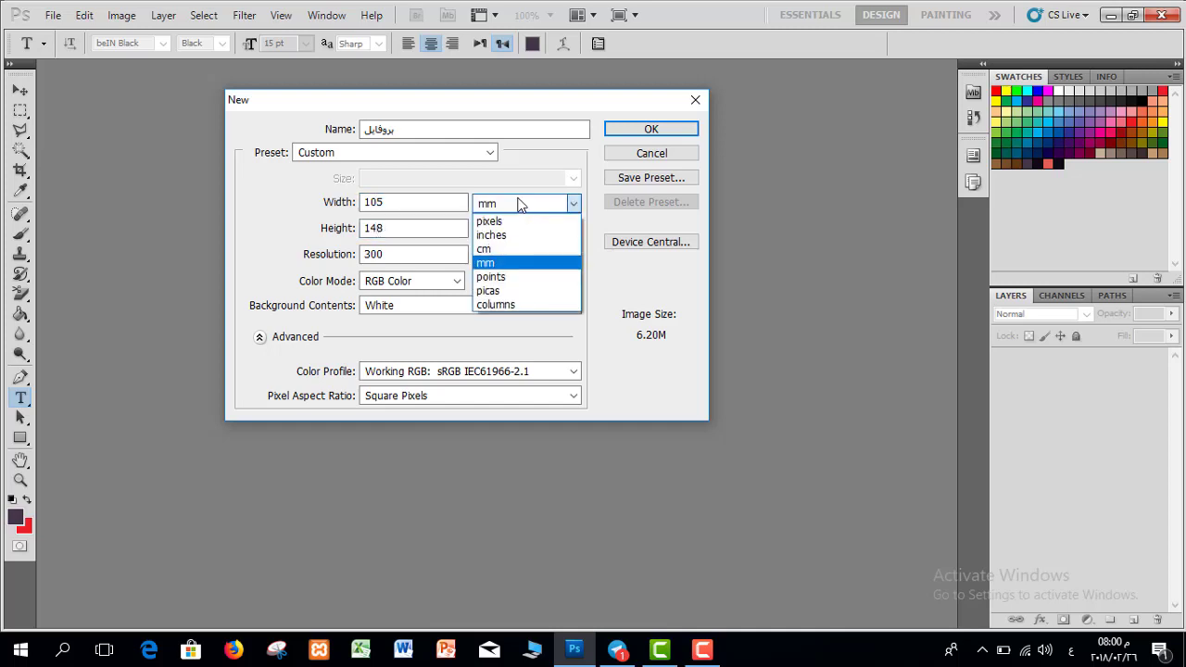
click(512, 264)
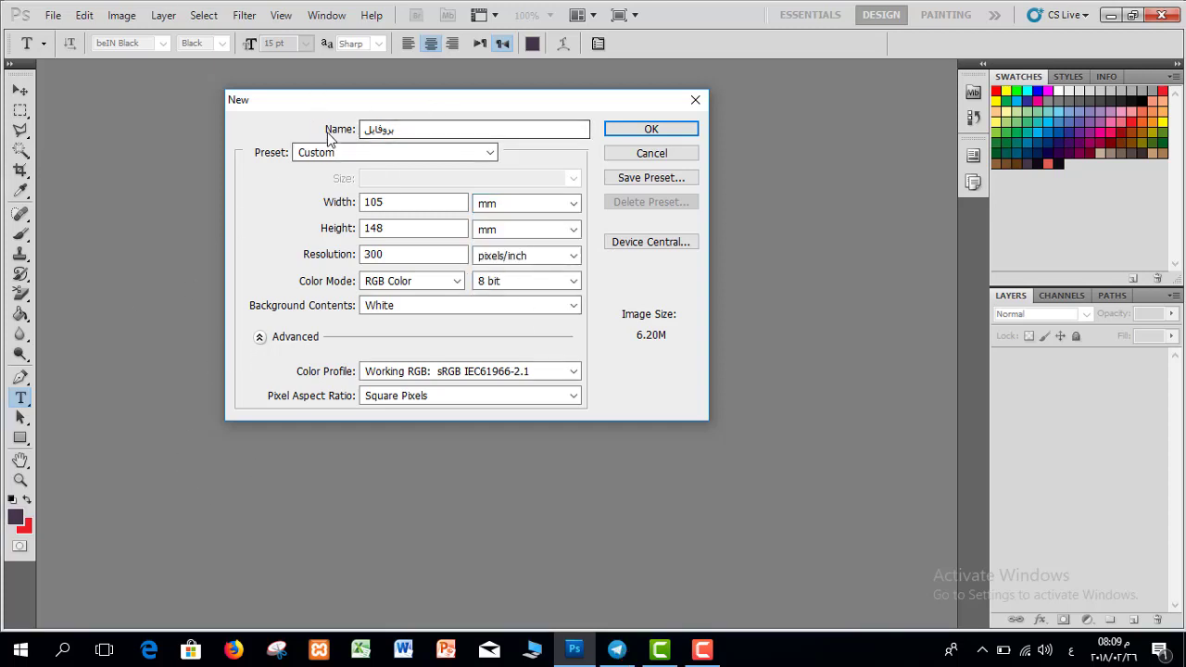
- Switch the new document's dimensions to pixels and set the width to 851 and the height to 315
click(530, 206)
click(519, 222)
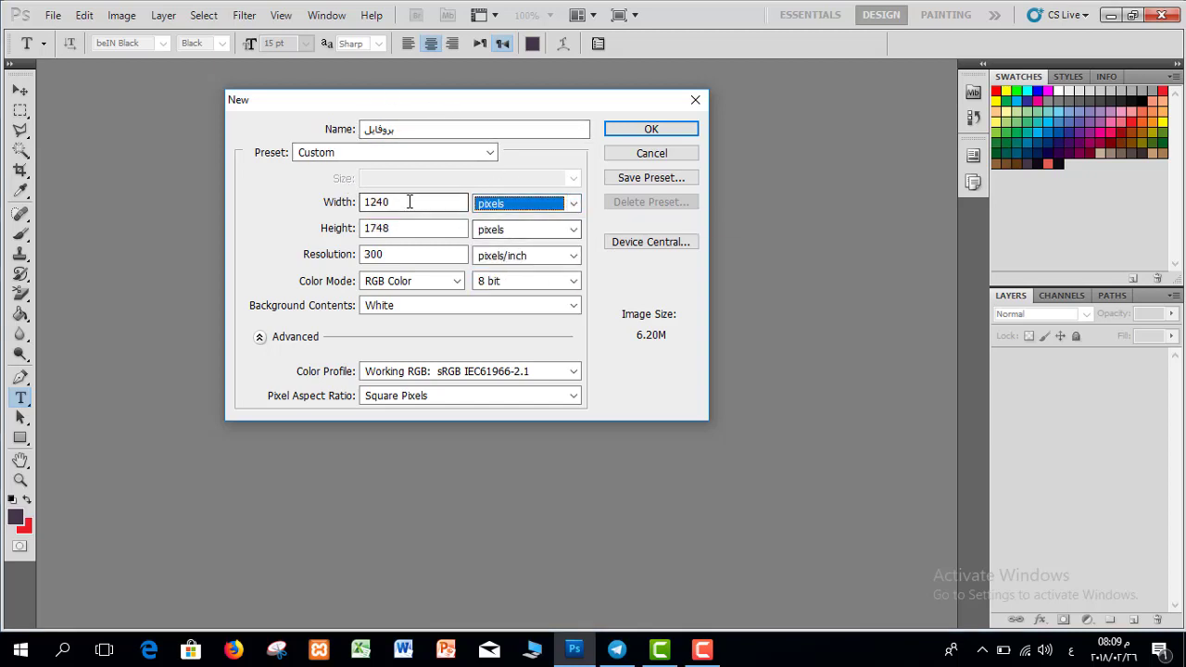
double_click(410, 202)
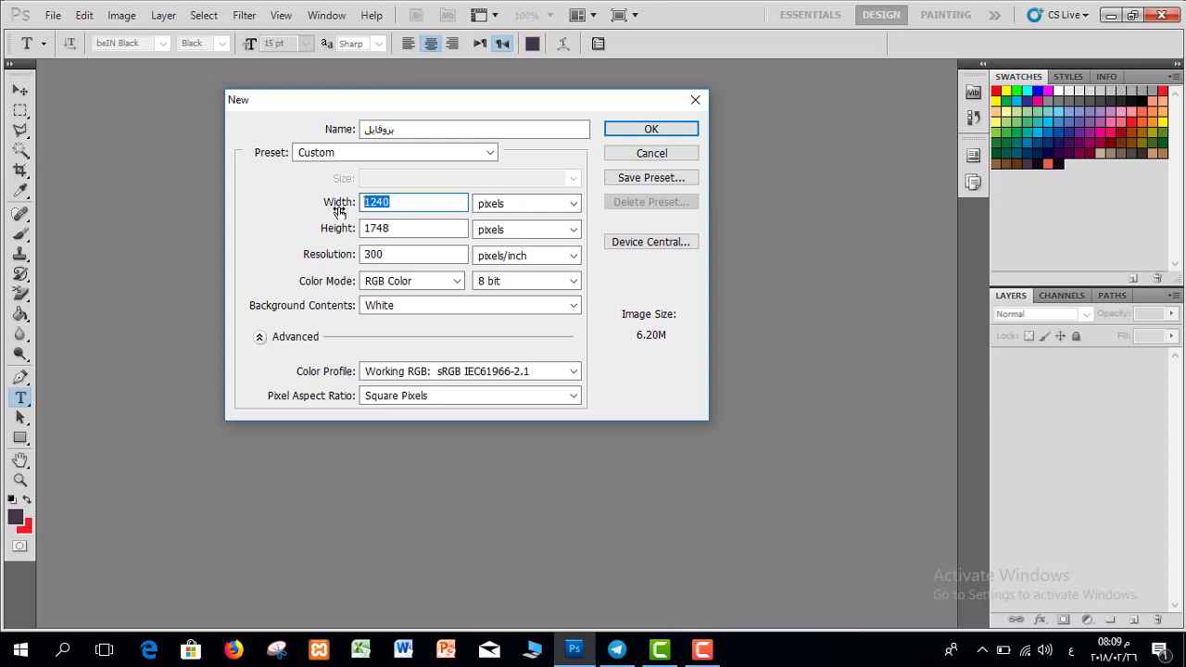
text(851)
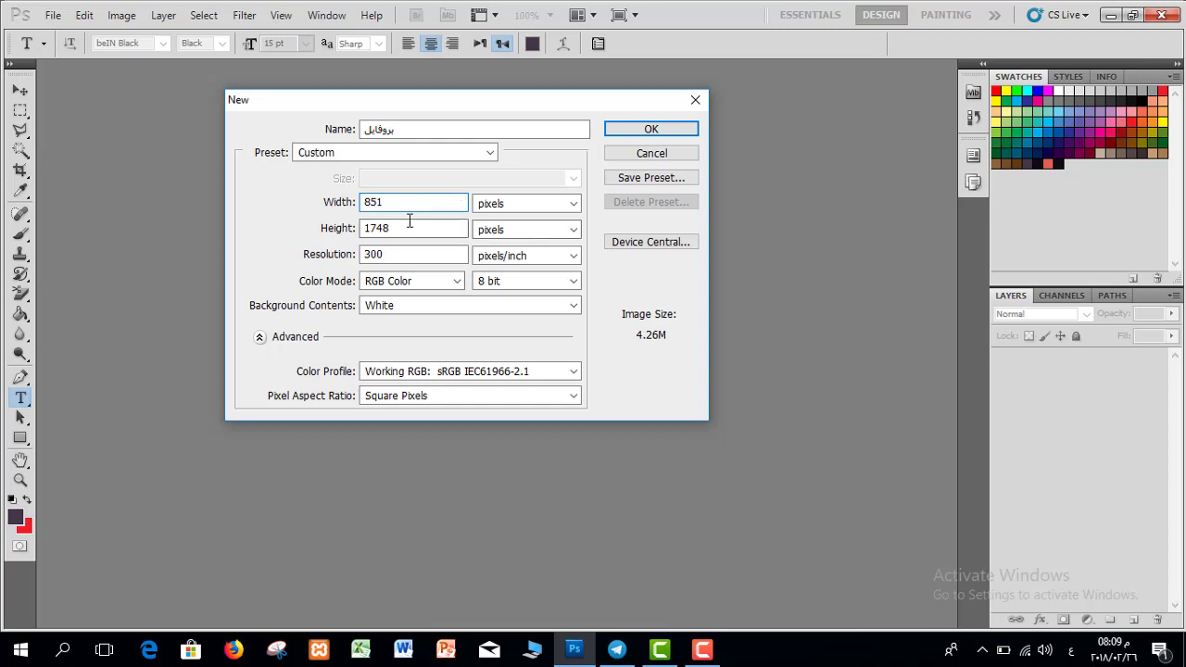
click(556, 203)
click(512, 223)
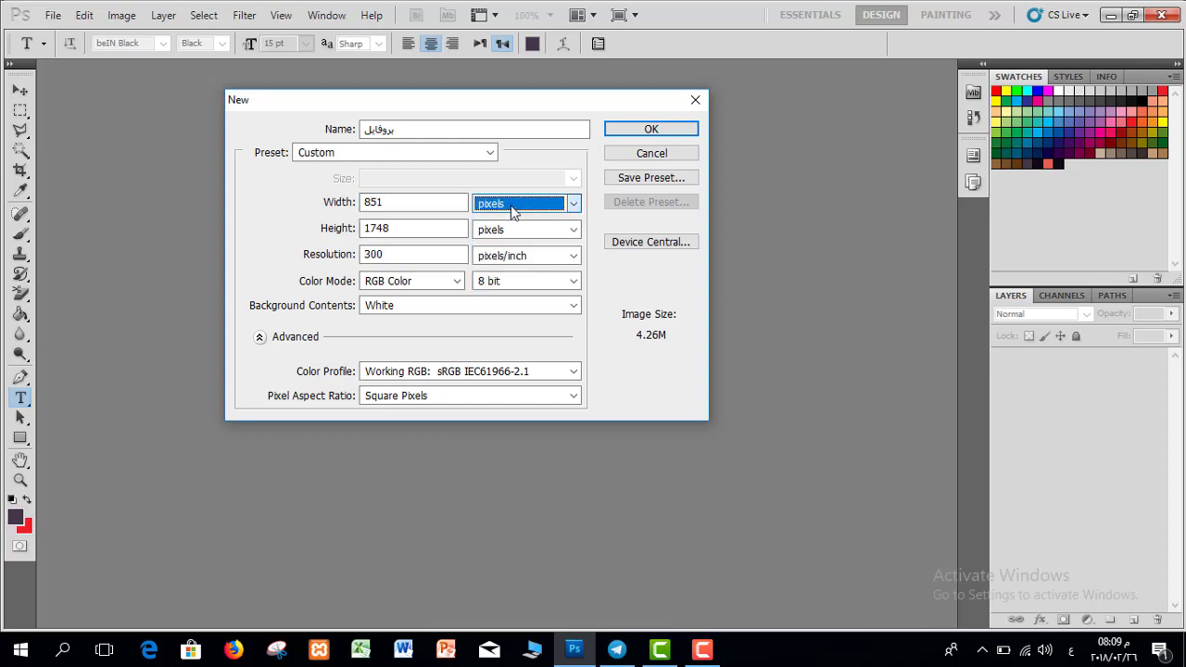
double_click(404, 229)
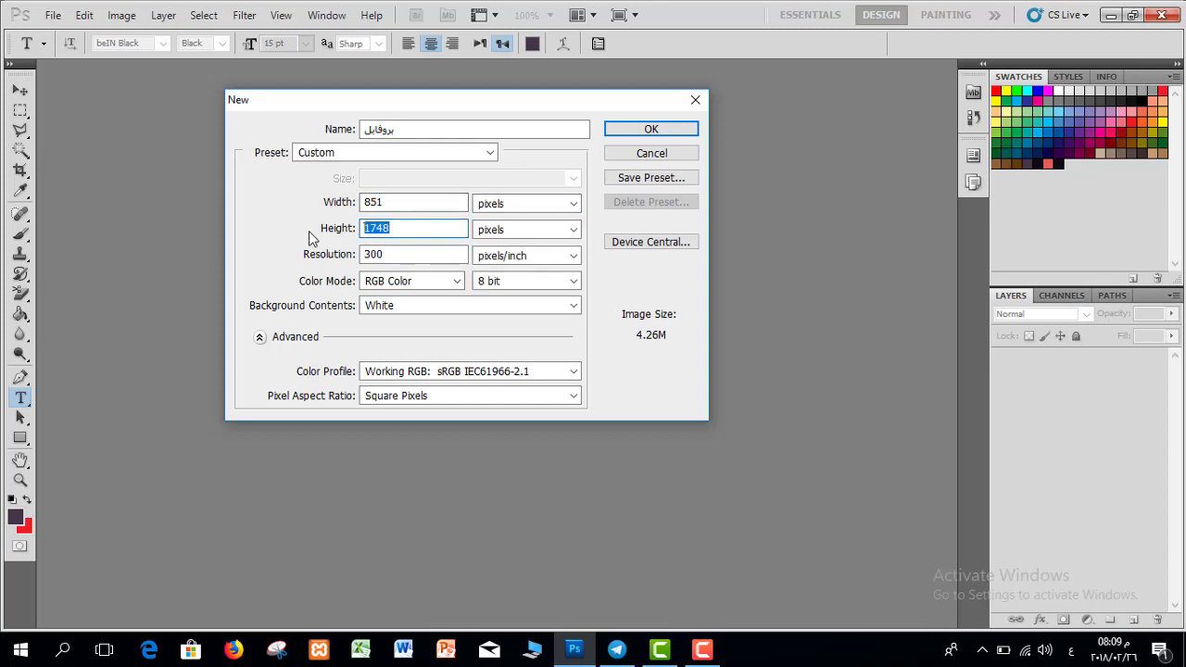
text(315)
- Set the new document's resolution to 72 pixels/inch and choose RGB Color as the color mode
click(416, 257)
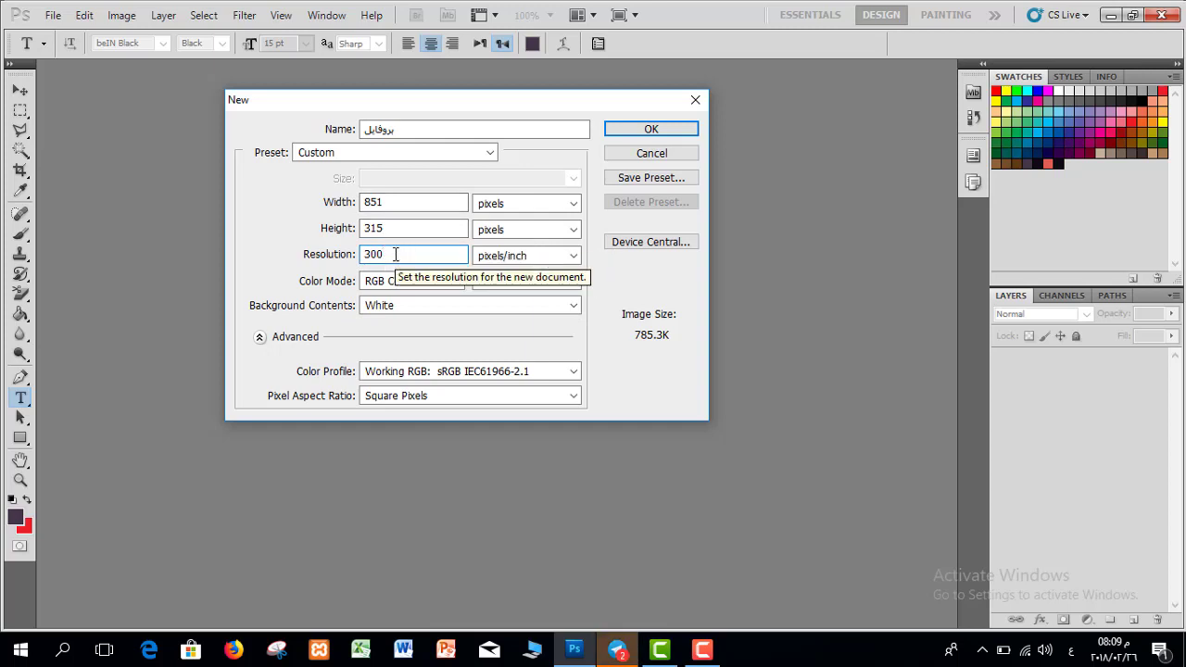
key(BackSpace)
key(BackSpace)
key(BackSpace)
text(72)
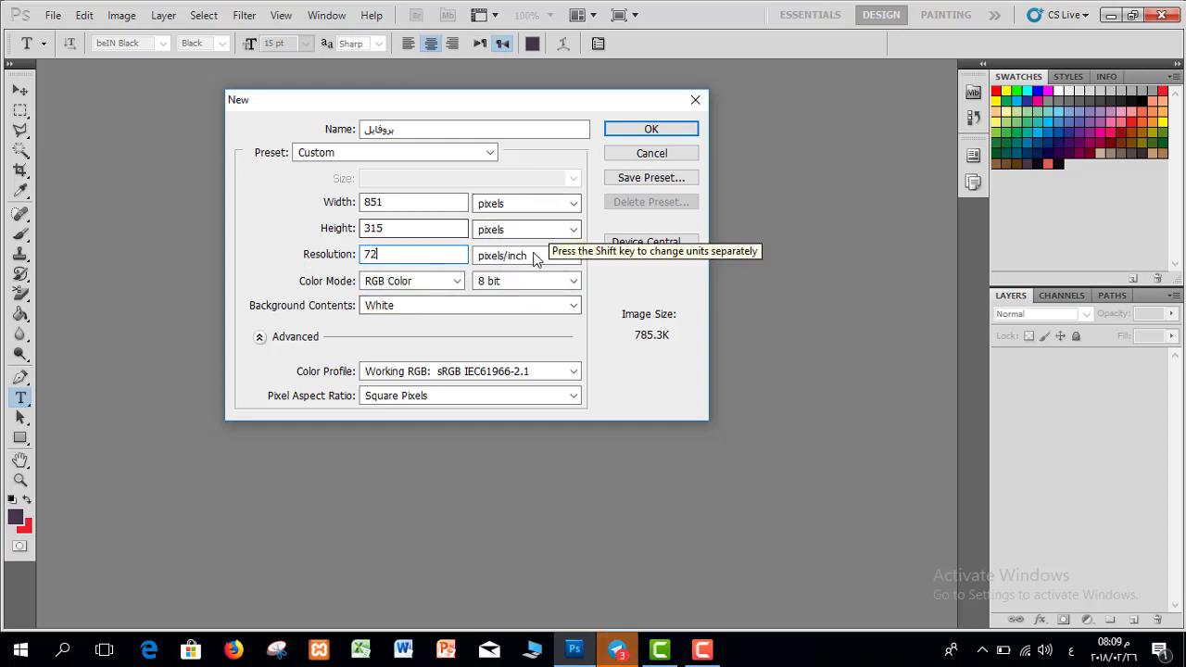
click(432, 282)
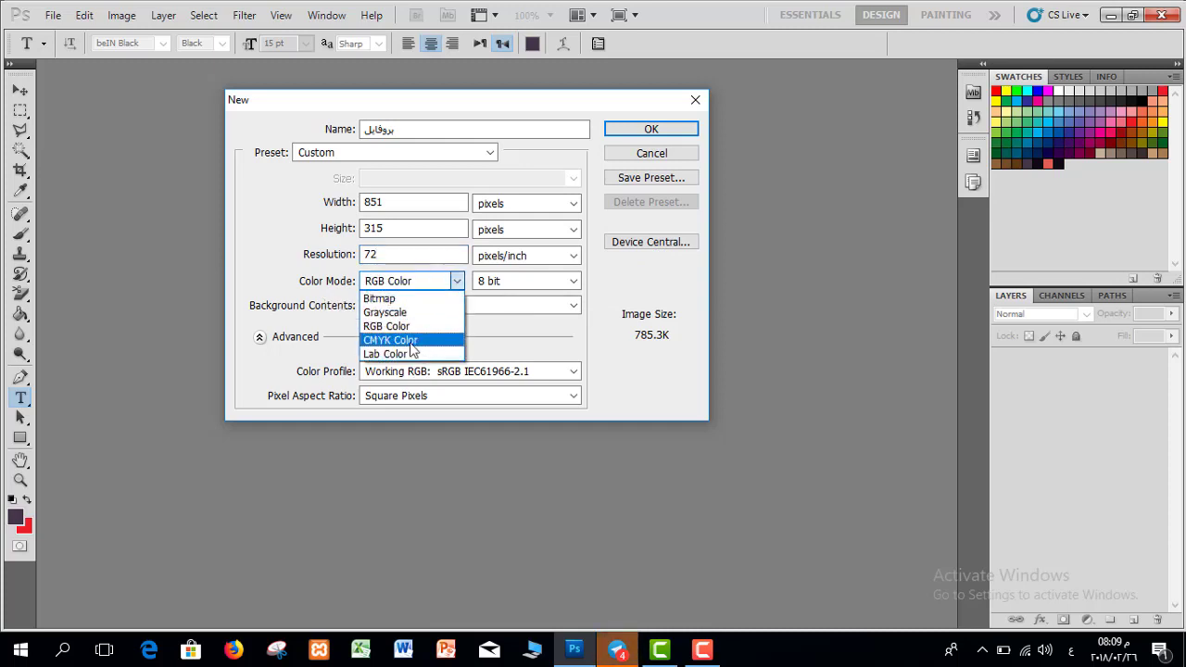
click(389, 326)
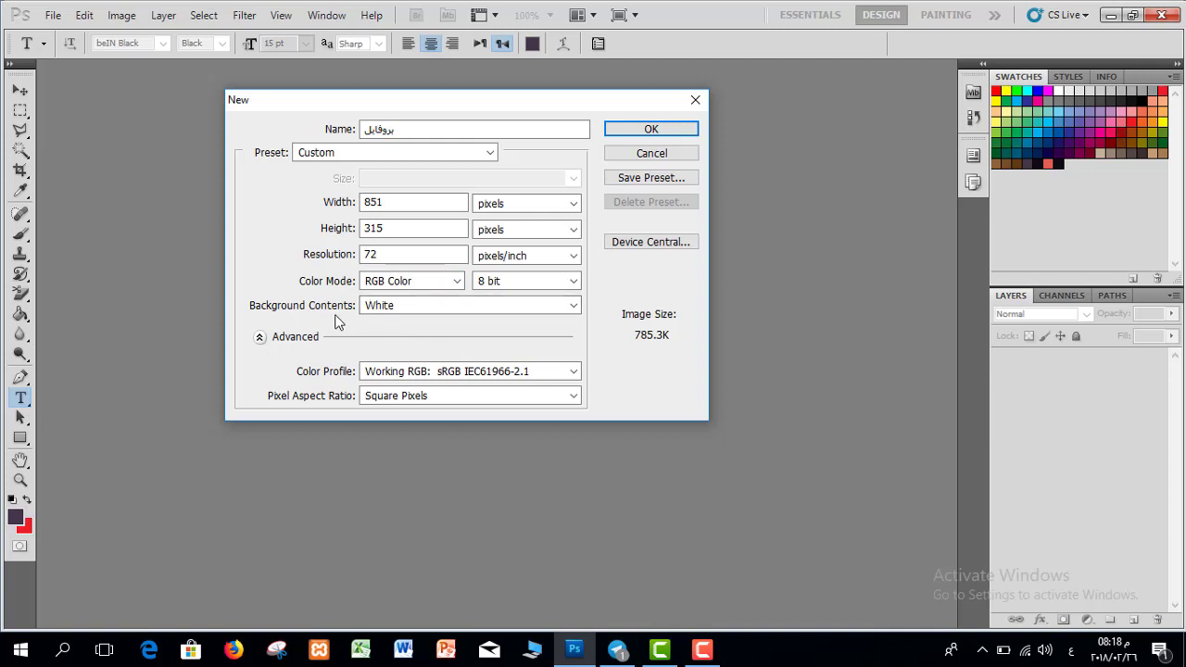
- Try Transparent background contents, choose White instead, and create the document
click(429, 308)
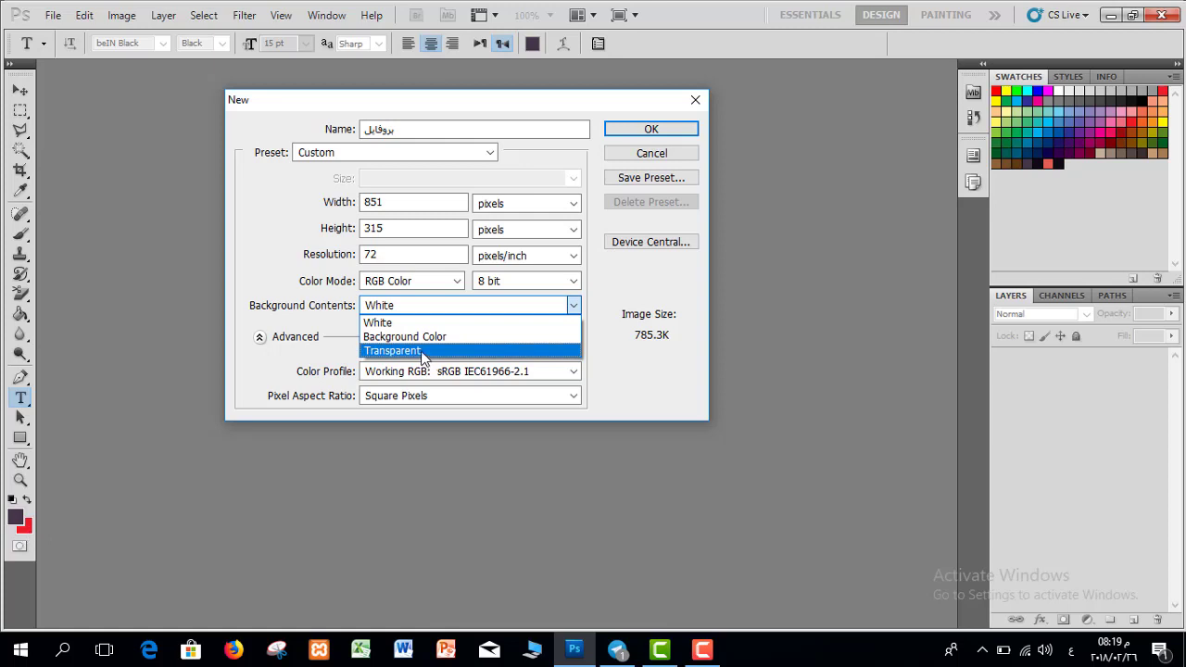
click(383, 352)
click(384, 305)
click(378, 322)
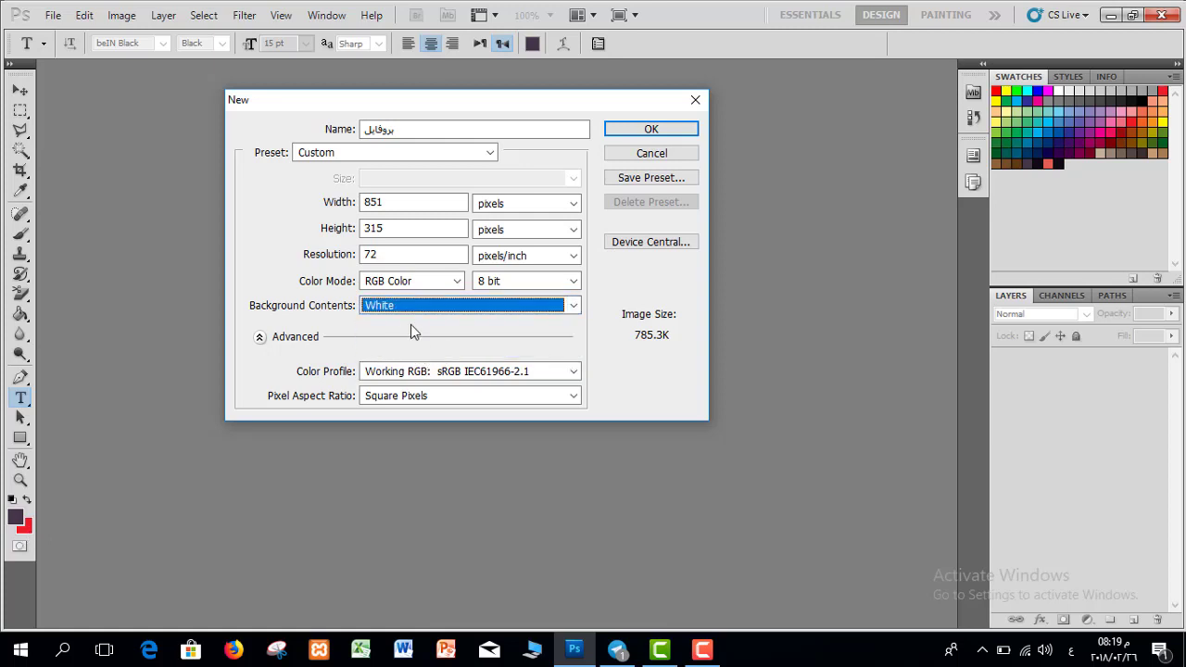
click(680, 129)
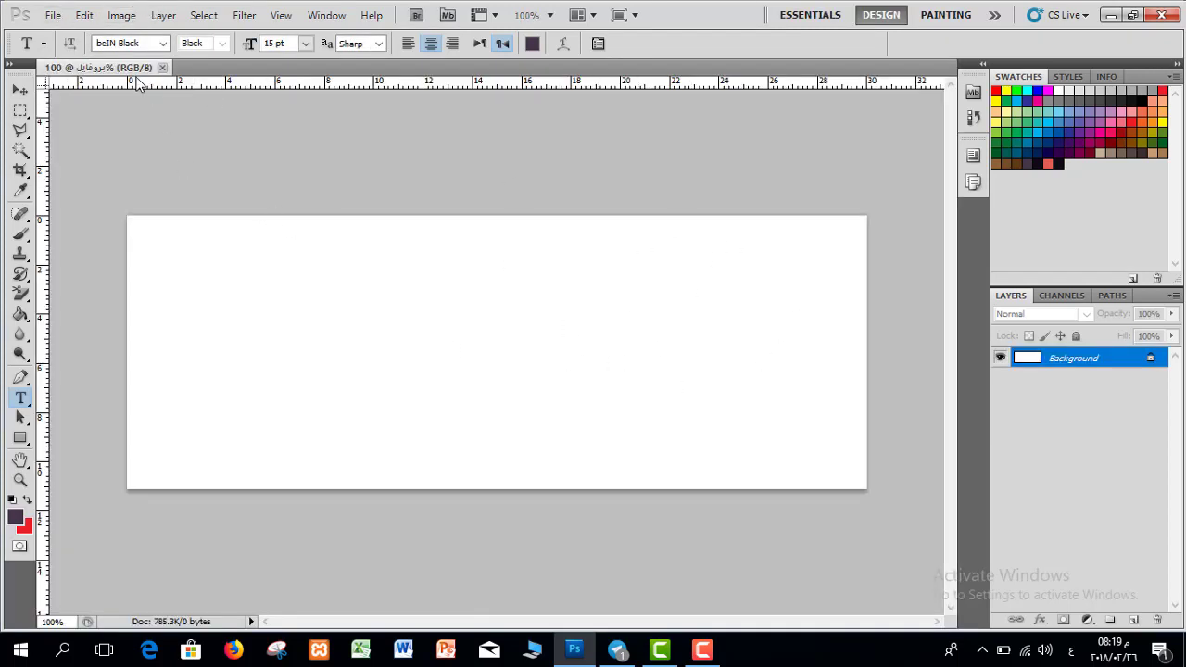
- Start another new document and name it "كرت شخصي"
click(53, 15)
click(58, 36)
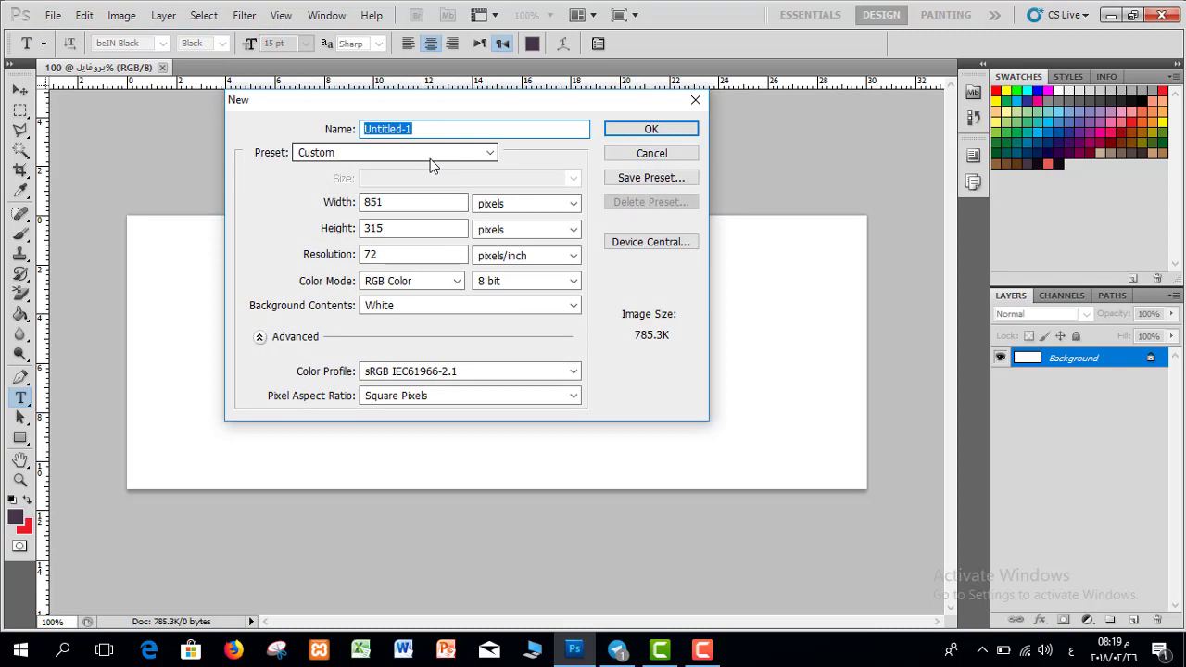
text(كرت شخصي)
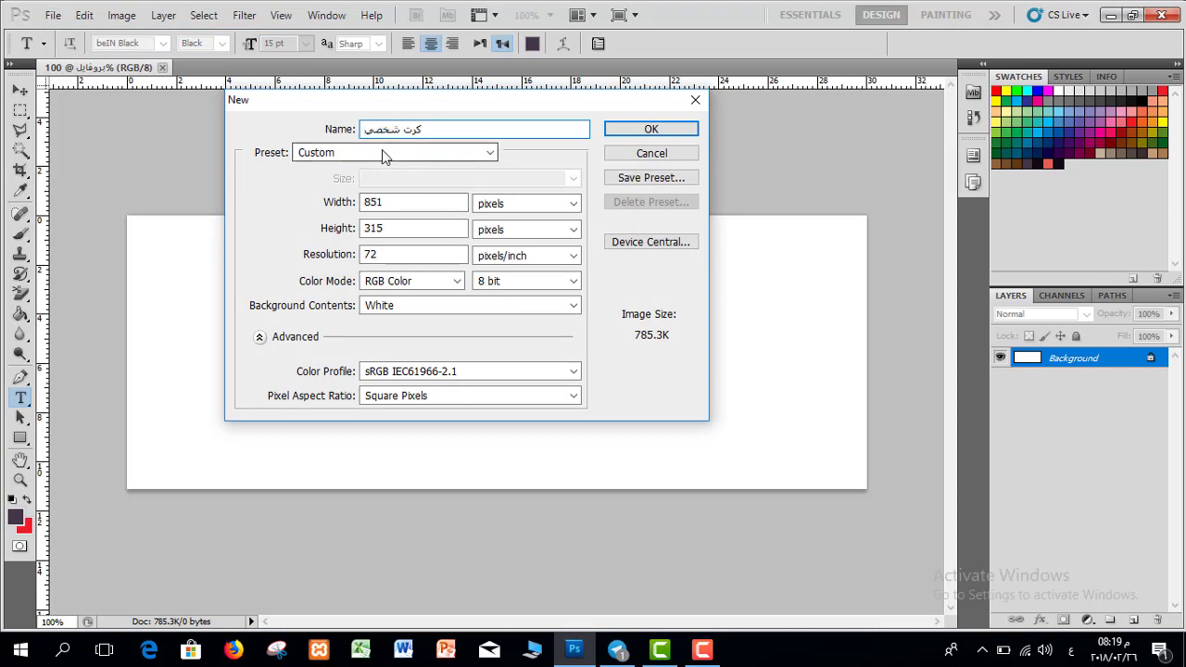
- Switch the personal card document's dimensions to cm and set its width to 9 cm
click(538, 211)
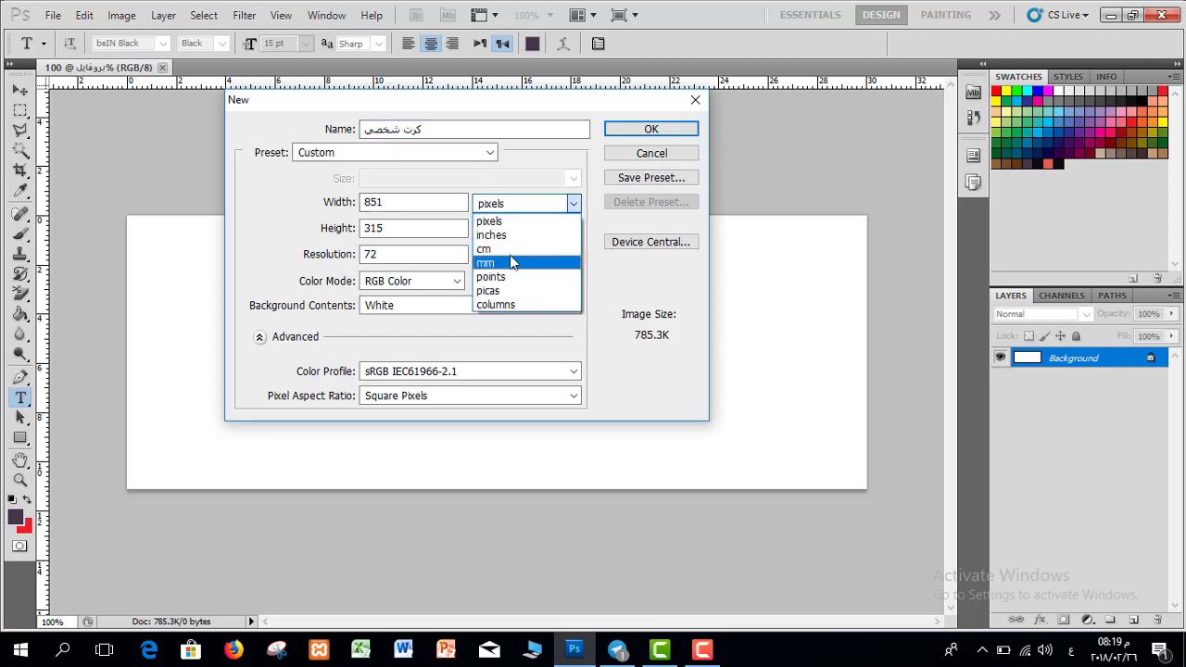
click(508, 251)
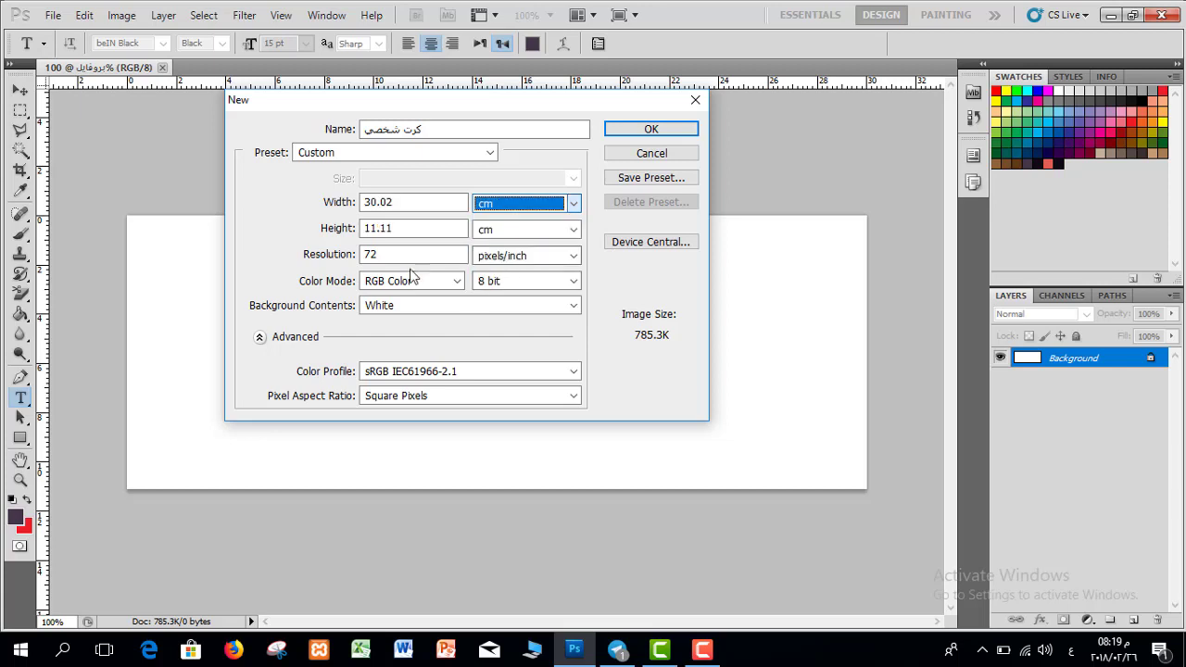
double_click(422, 203)
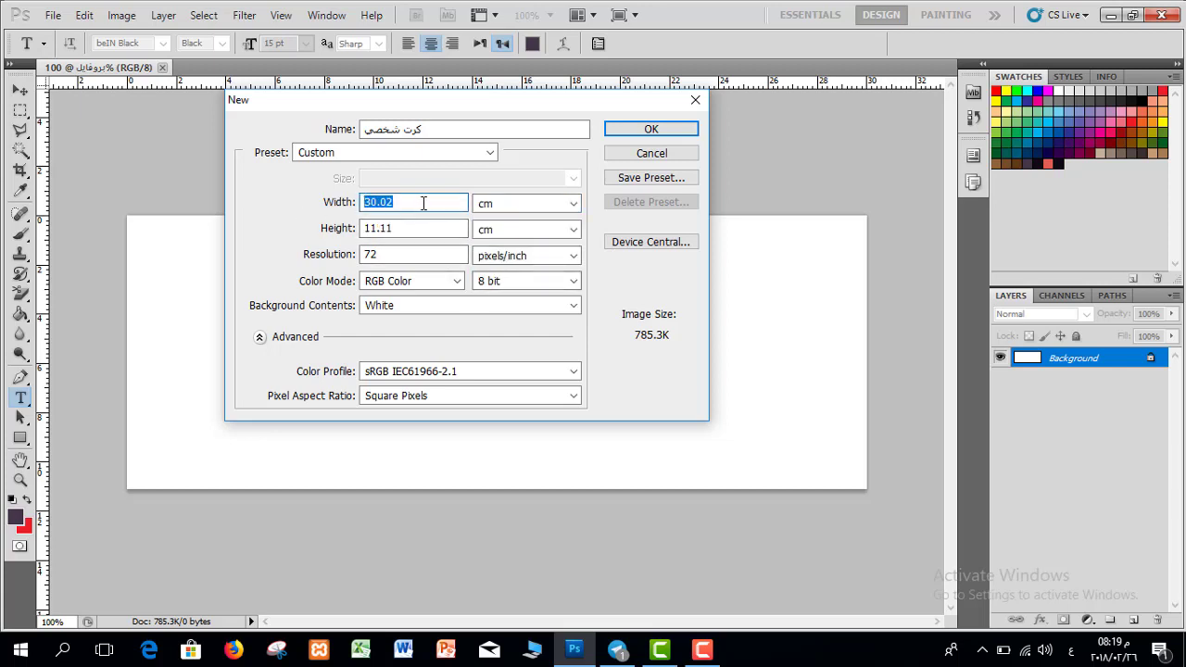
text(9)
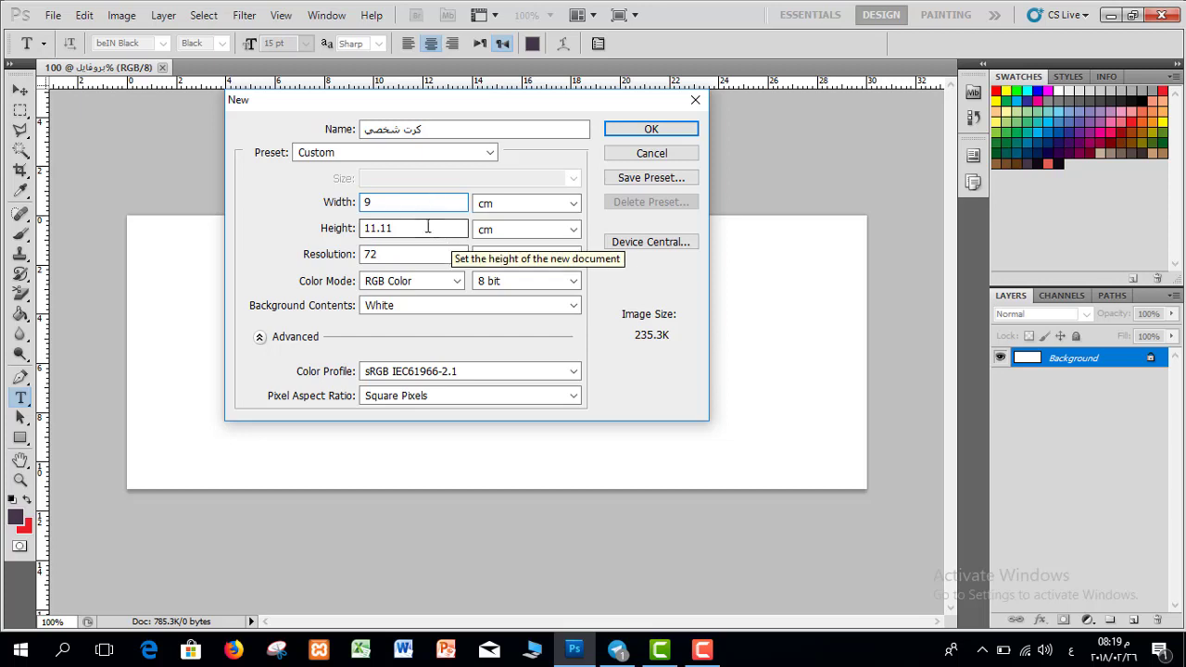
- Set the personal card document's height to 6 cm and its resolution to 300 pixels/inch
key(Tab)
text(6)
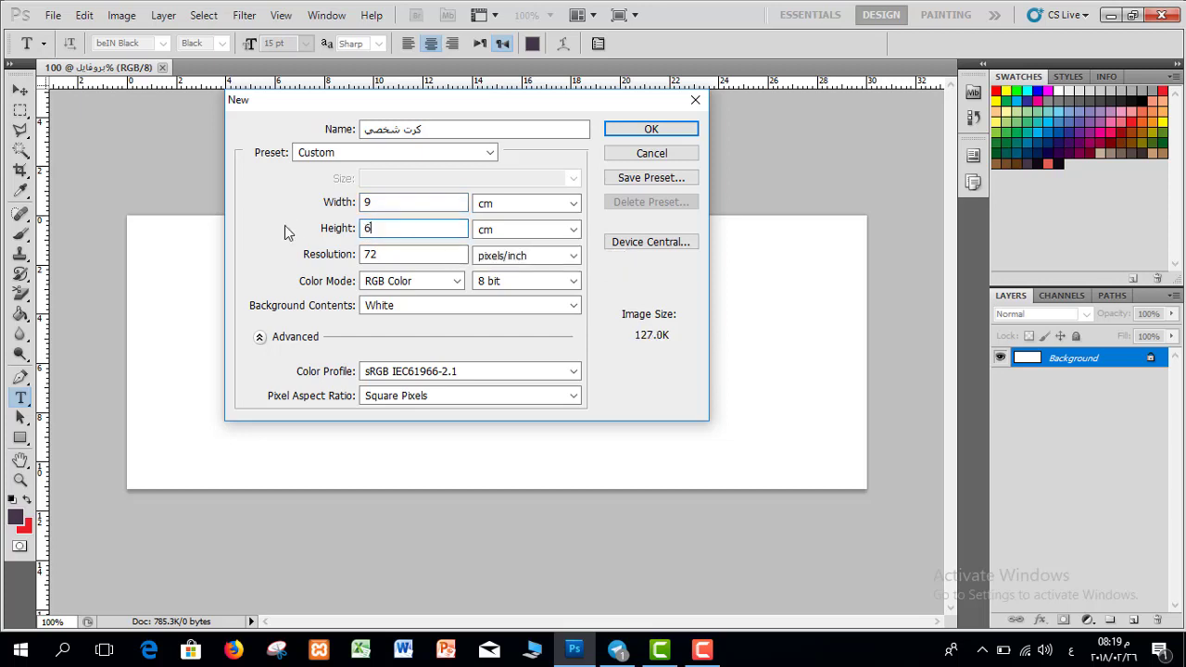
key(Tab)
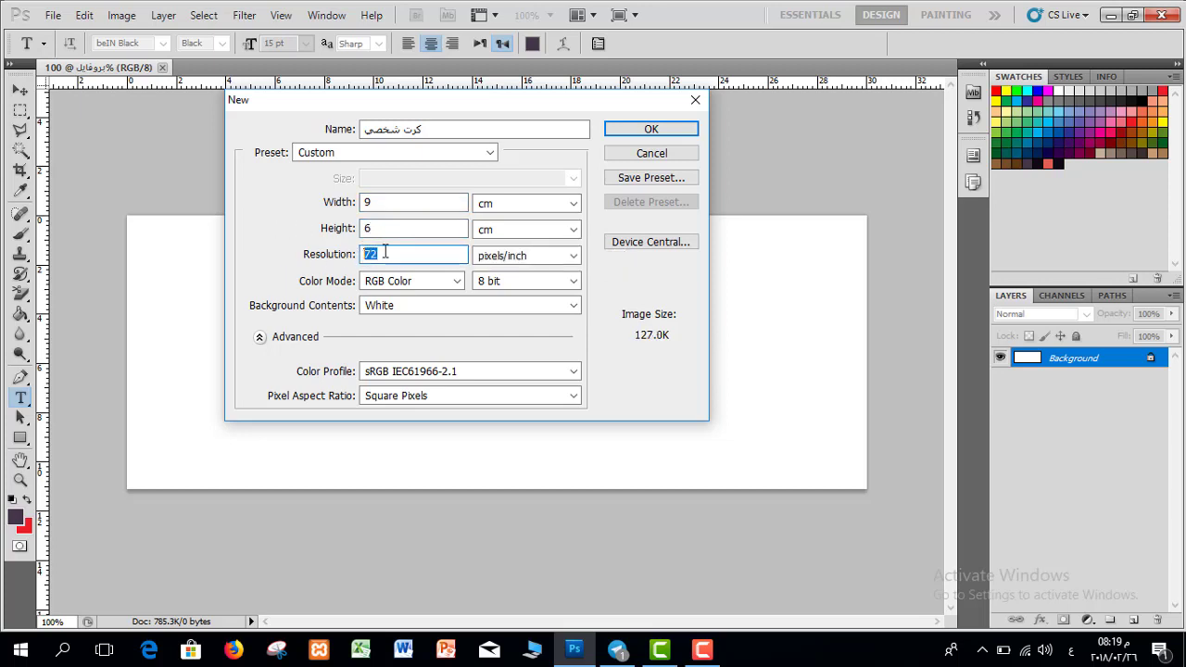
text(300)
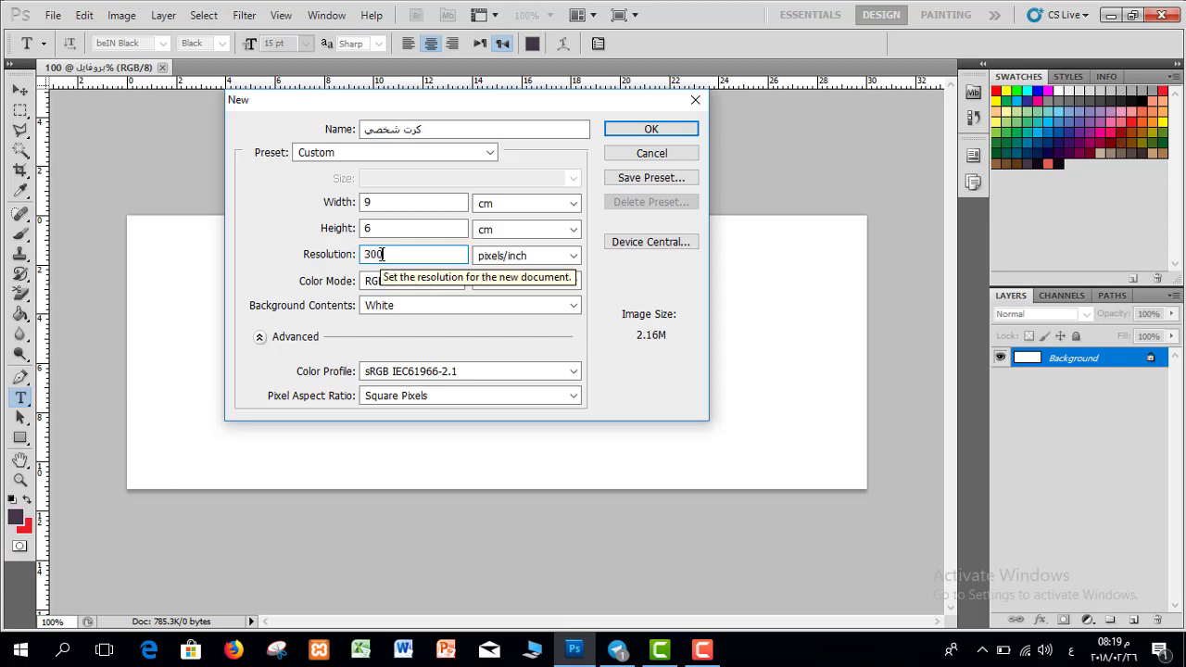
- Choose CMYK Color mode with Background Color as the background contents, and create the personal card document
click(412, 281)
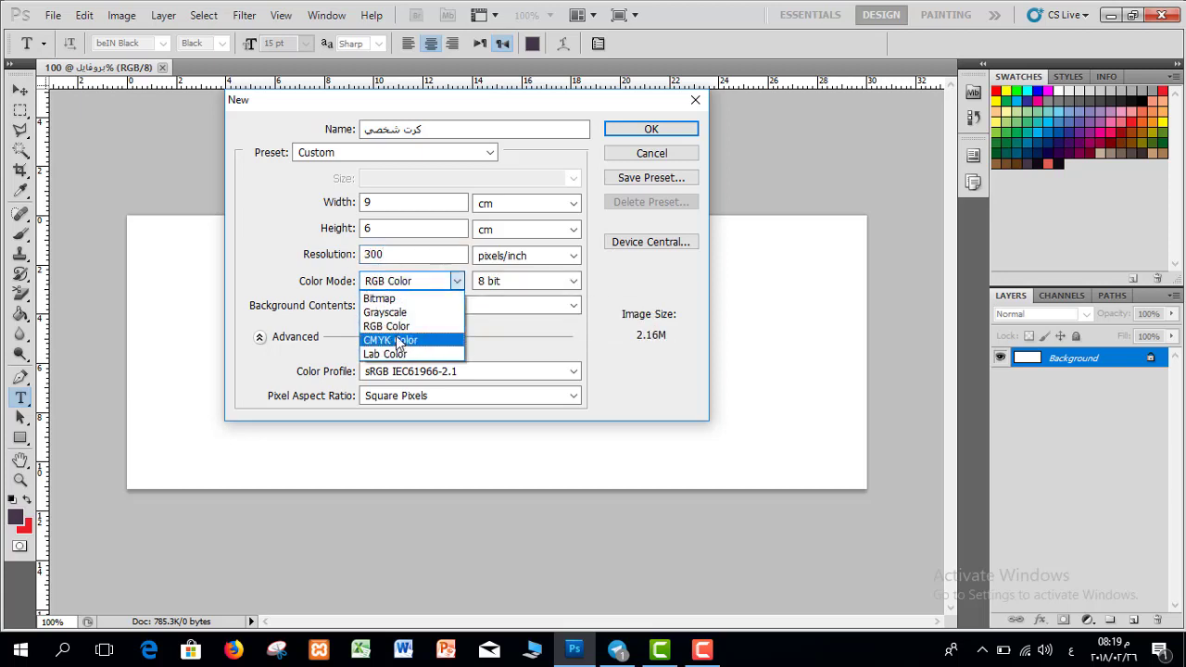
click(399, 340)
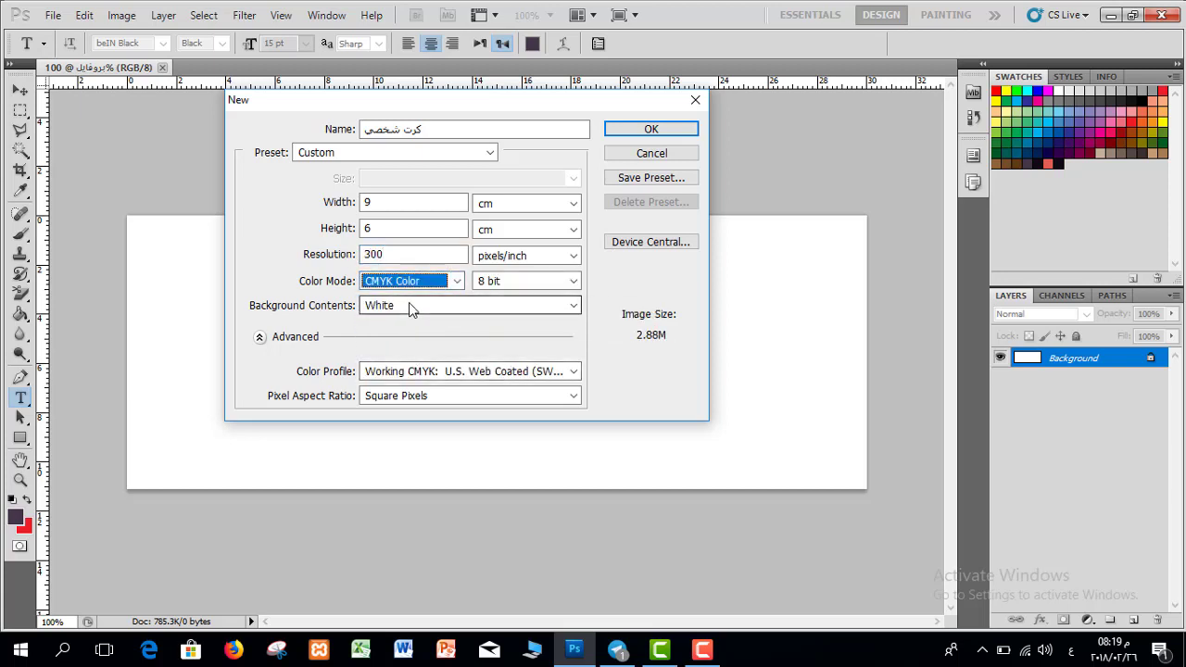
click(414, 306)
click(411, 339)
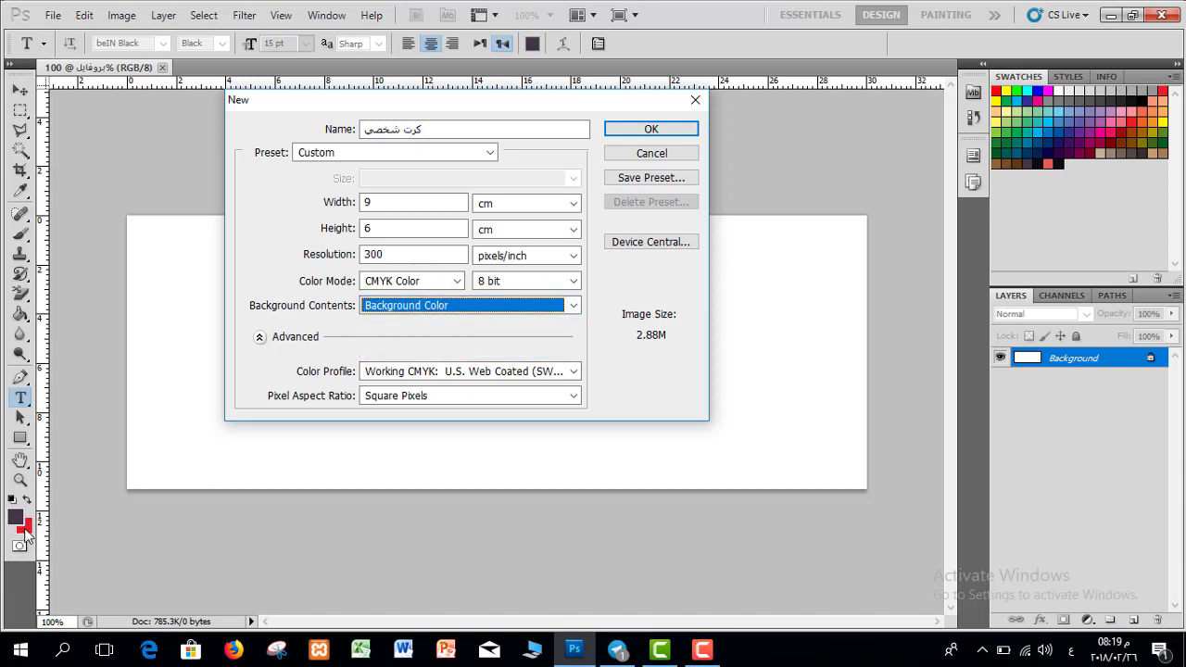
click(662, 127)
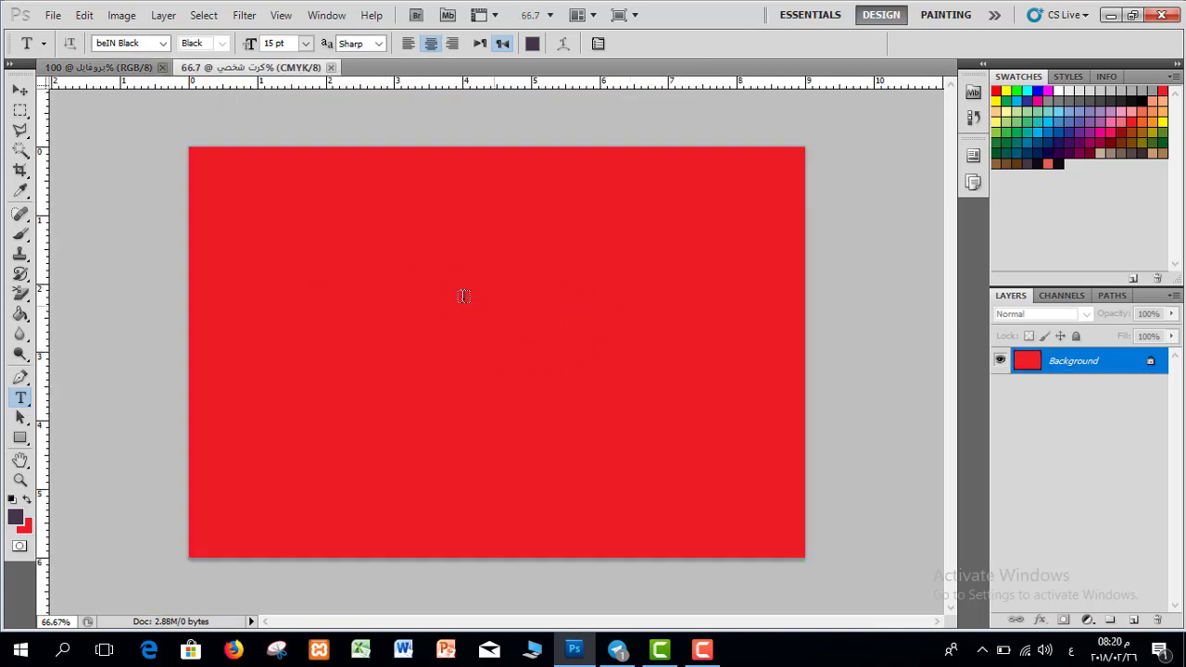
- Start another new document and name it "خلفية شاشة"
click(46, 16)
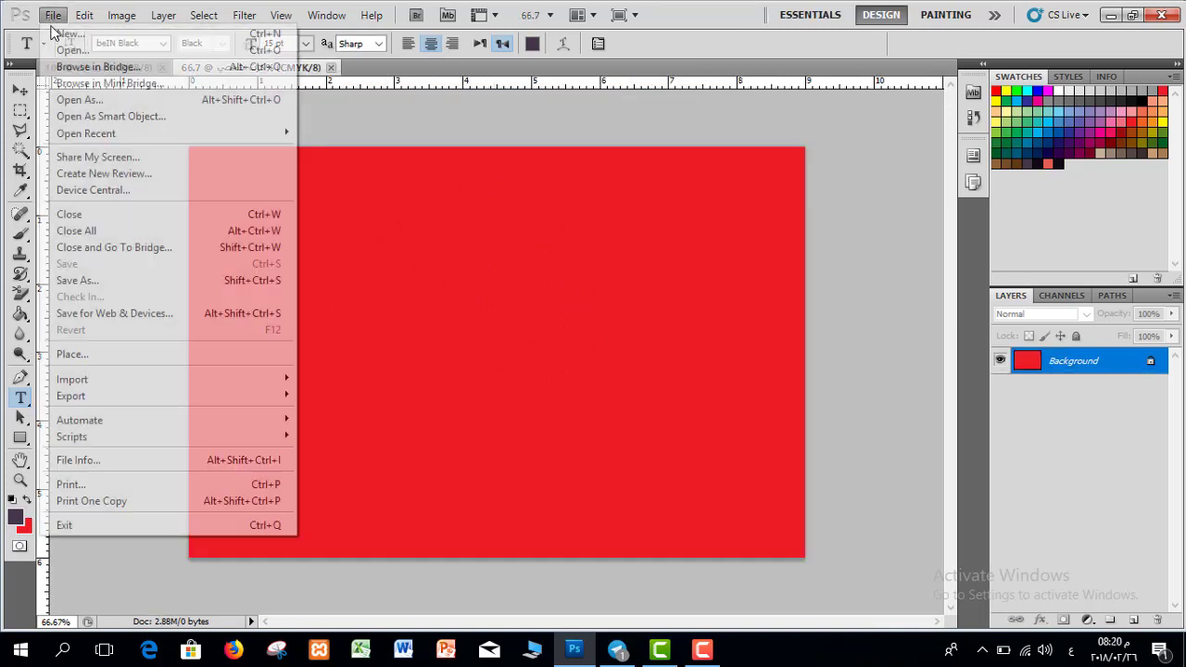
click(65, 31)
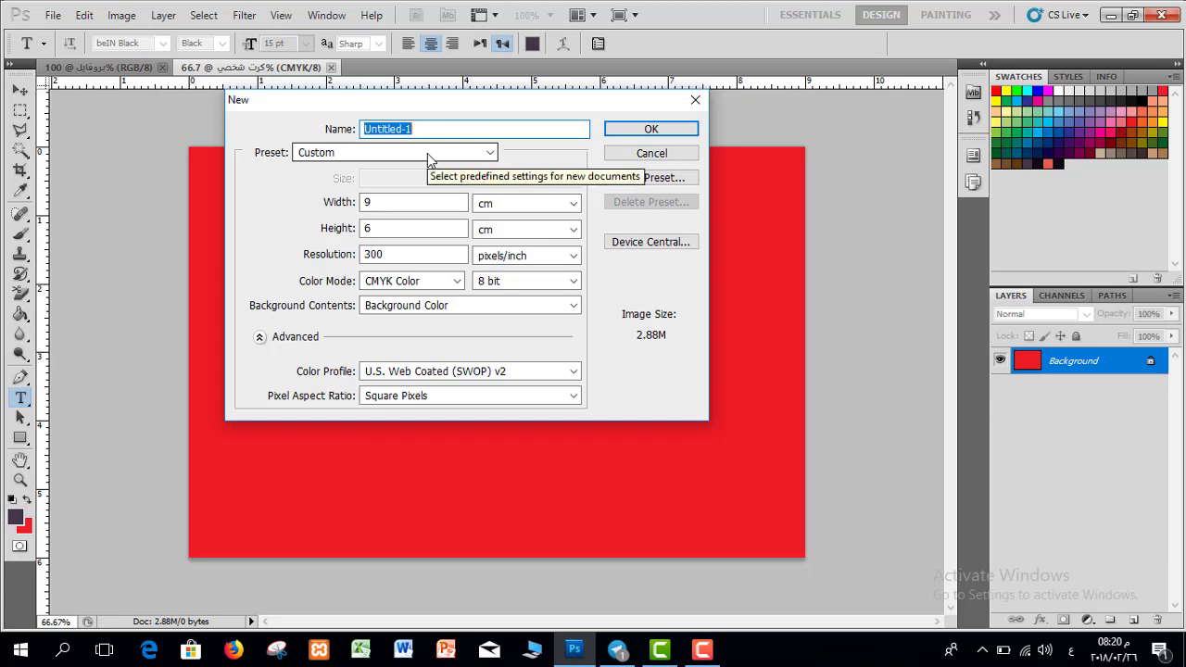
text(ع)
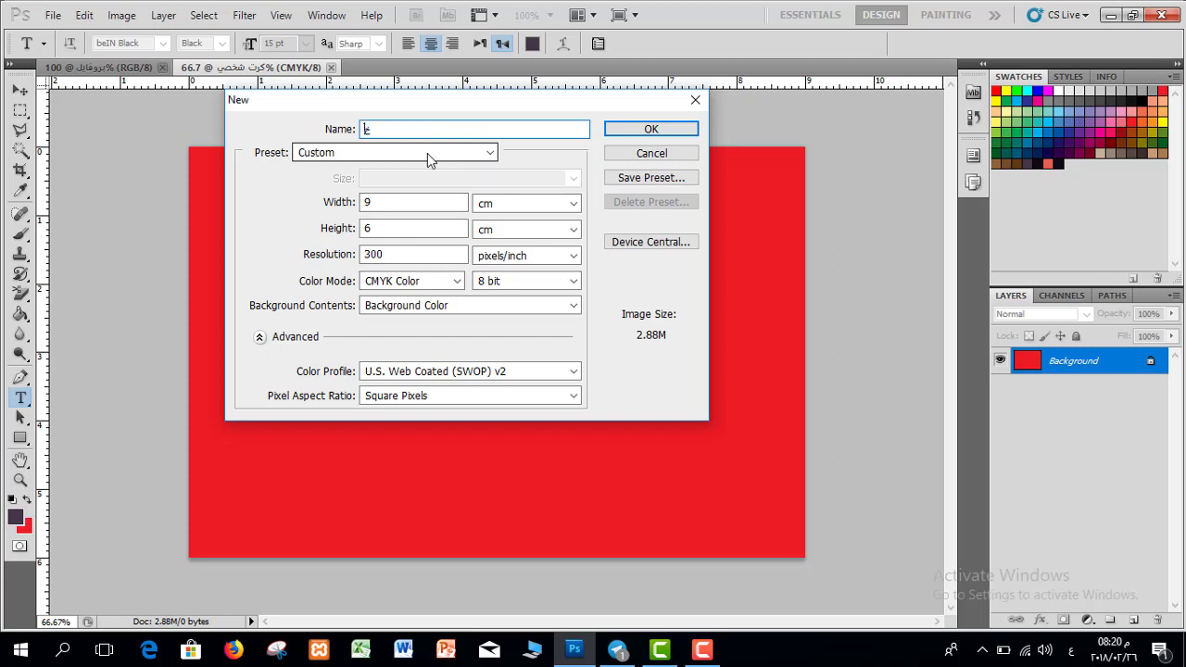
text(لفية شاشة)
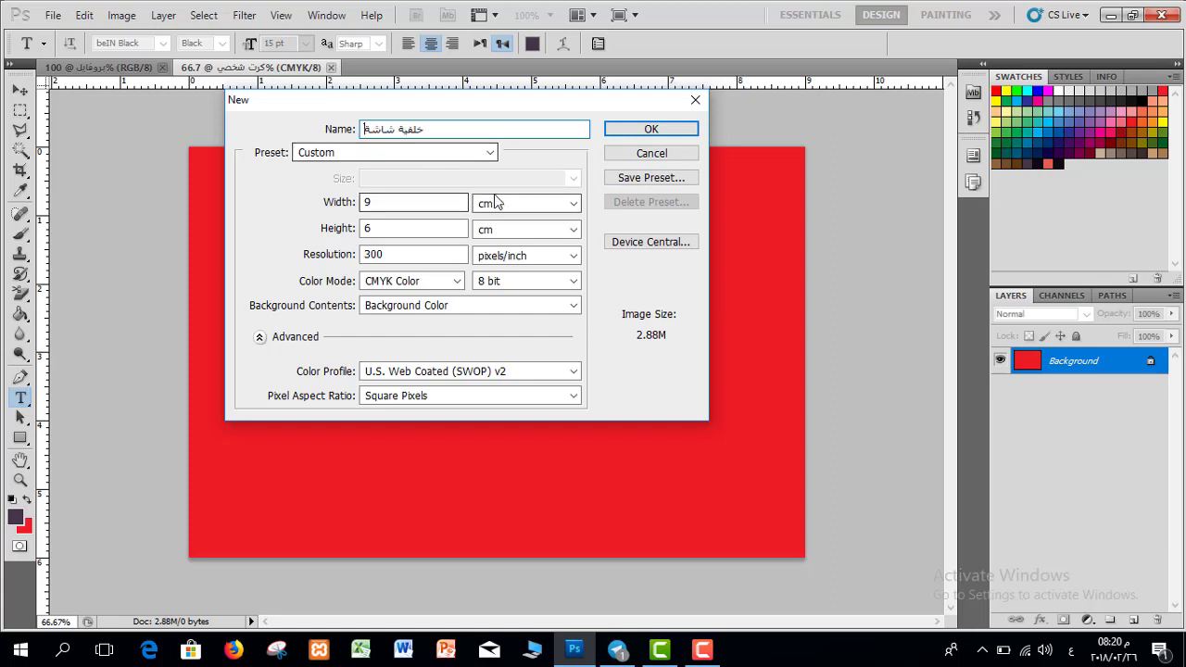
- Switch the screen background document's dimensions to pixels and set its size to 1200 wide by 720 high
click(522, 203)
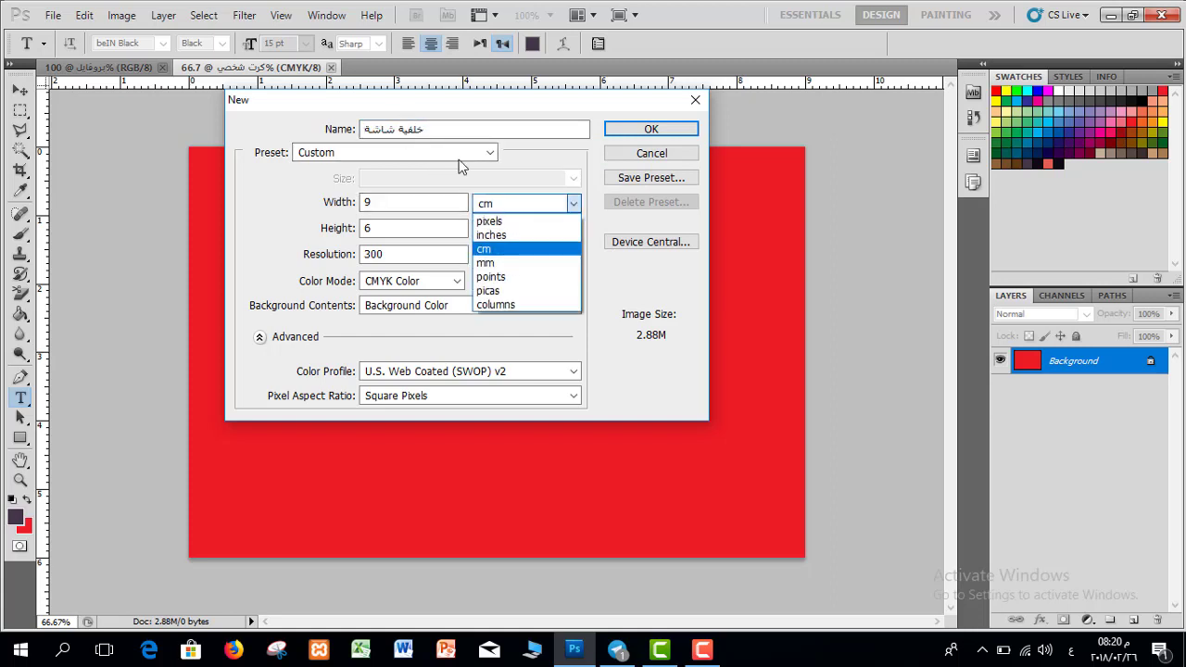
click(489, 221)
text(1)
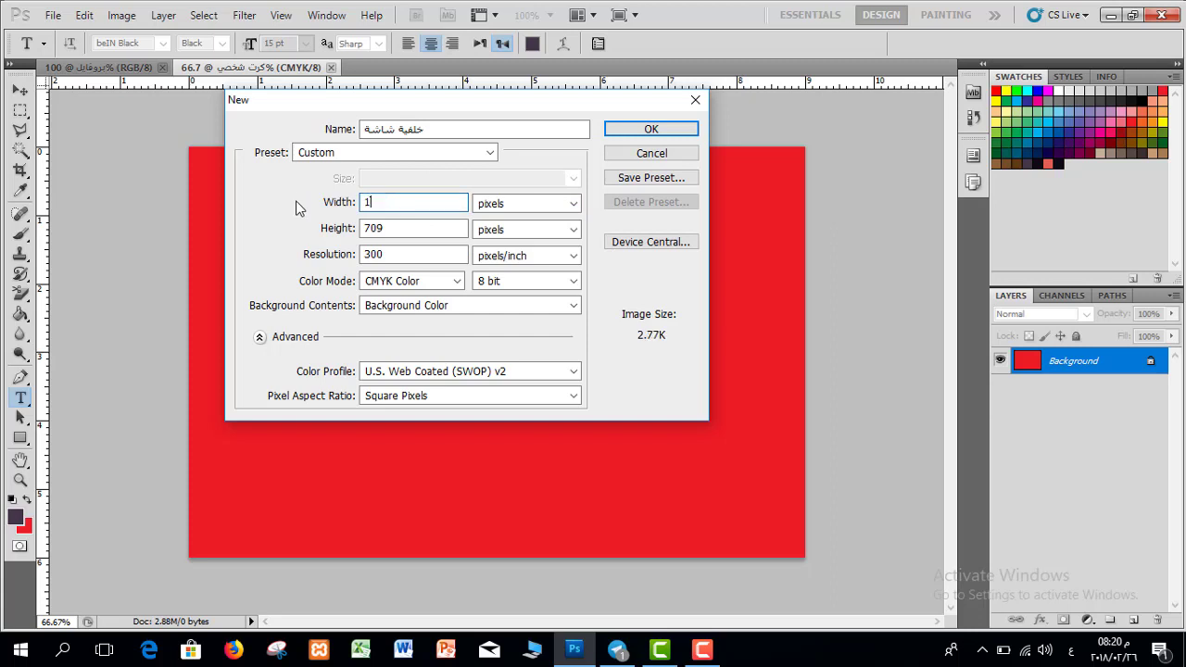
text(200)
double_click(378, 228)
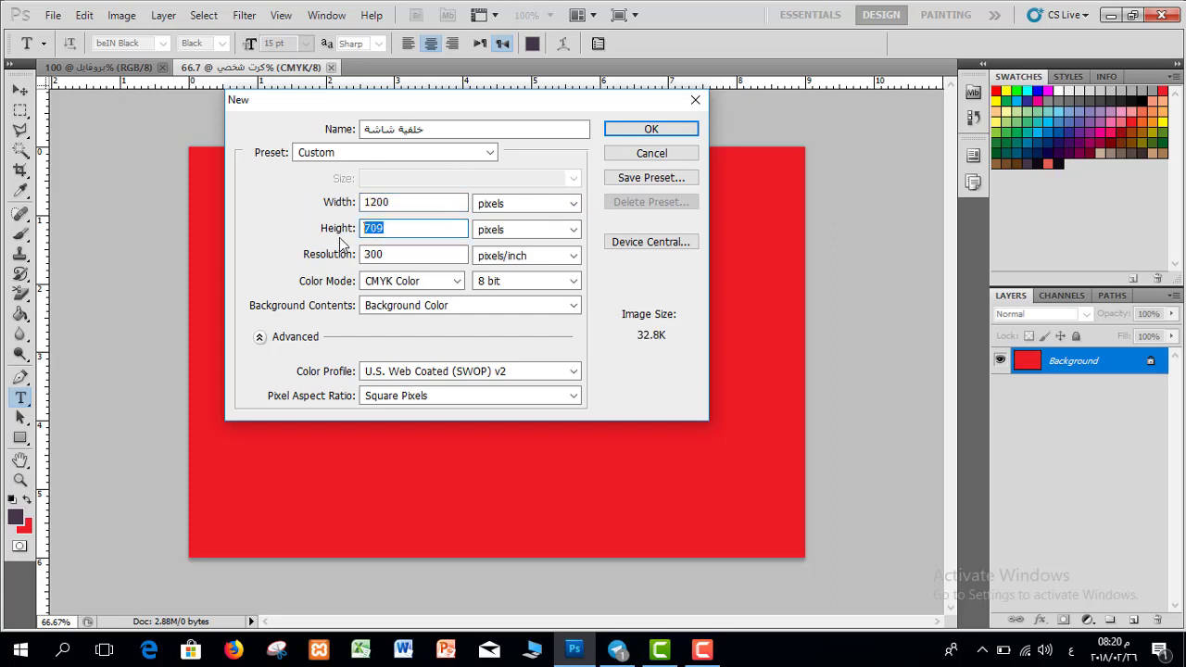
text(720)
- Set the screen background document's resolution to 72 pixels/inch and its color mode to RGB Color
key(Tab)
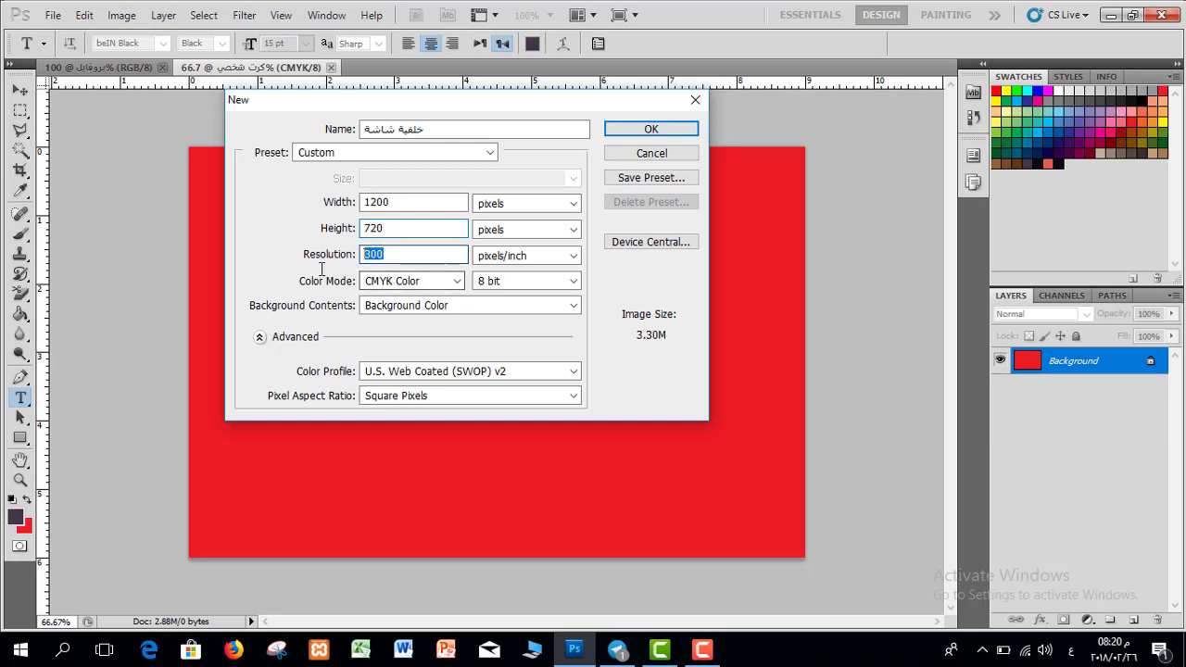
text(72)
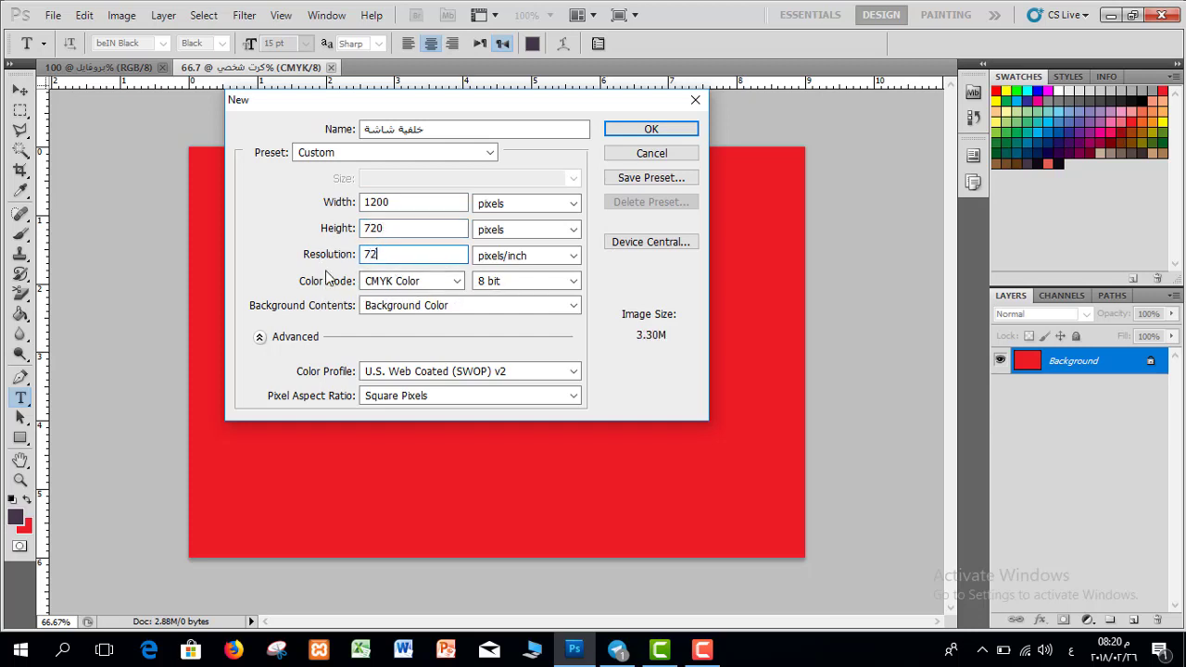
click(453, 281)
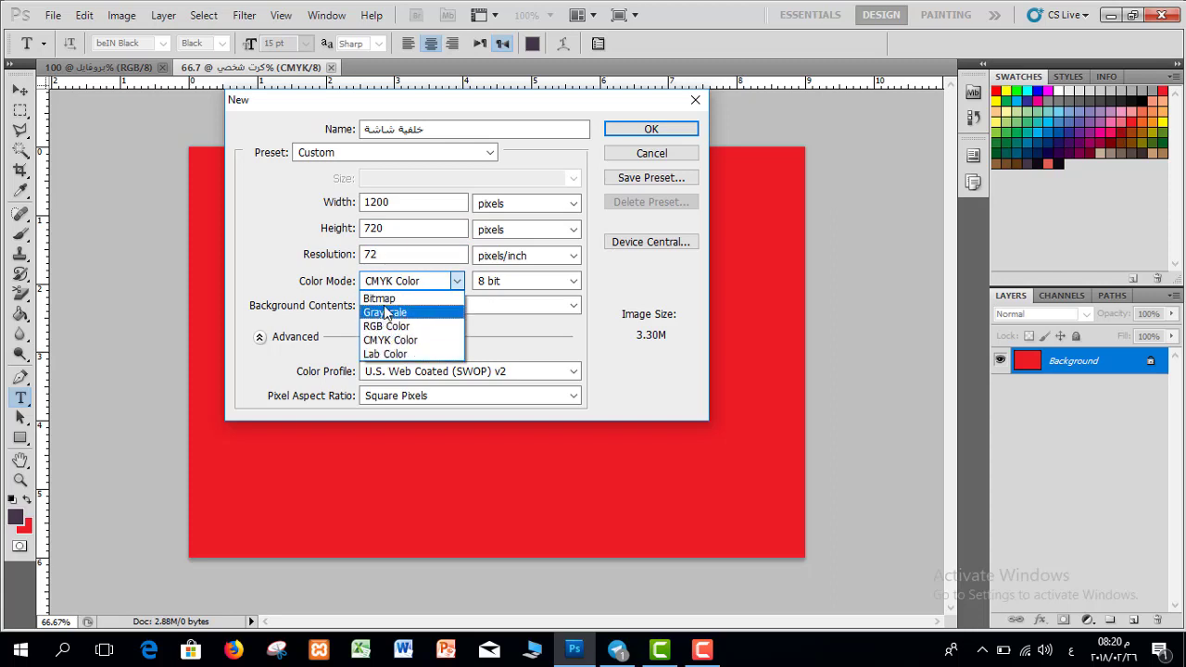
click(389, 326)
- Choose Transparent background contents and create the screen background document
click(455, 309)
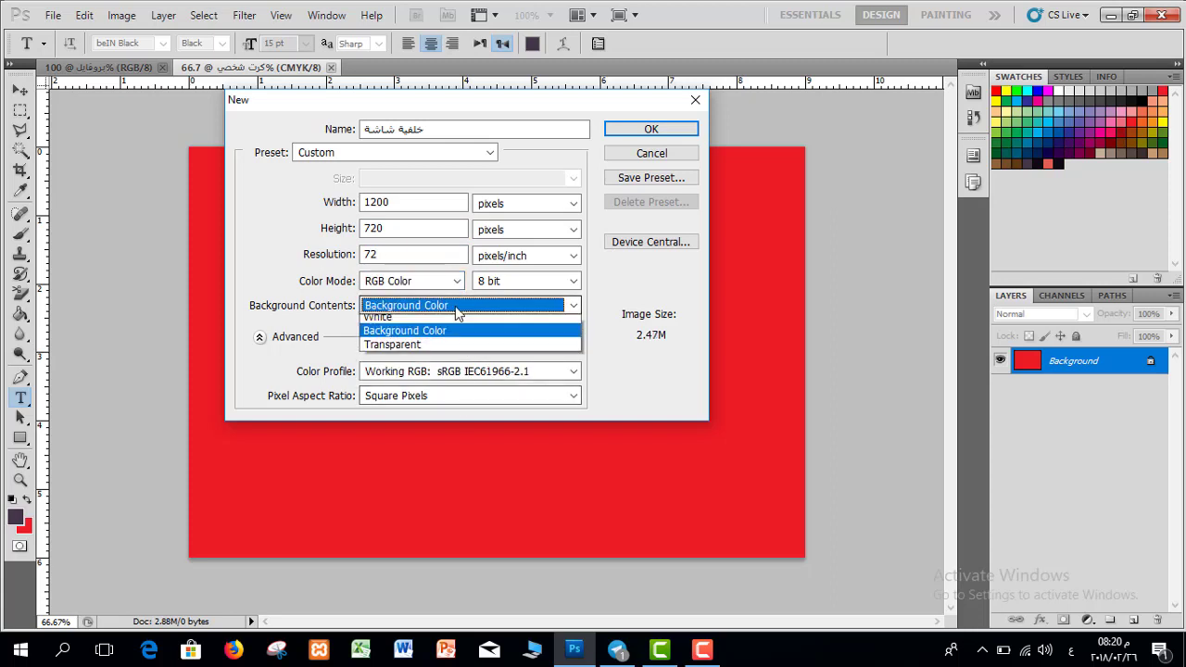
click(418, 352)
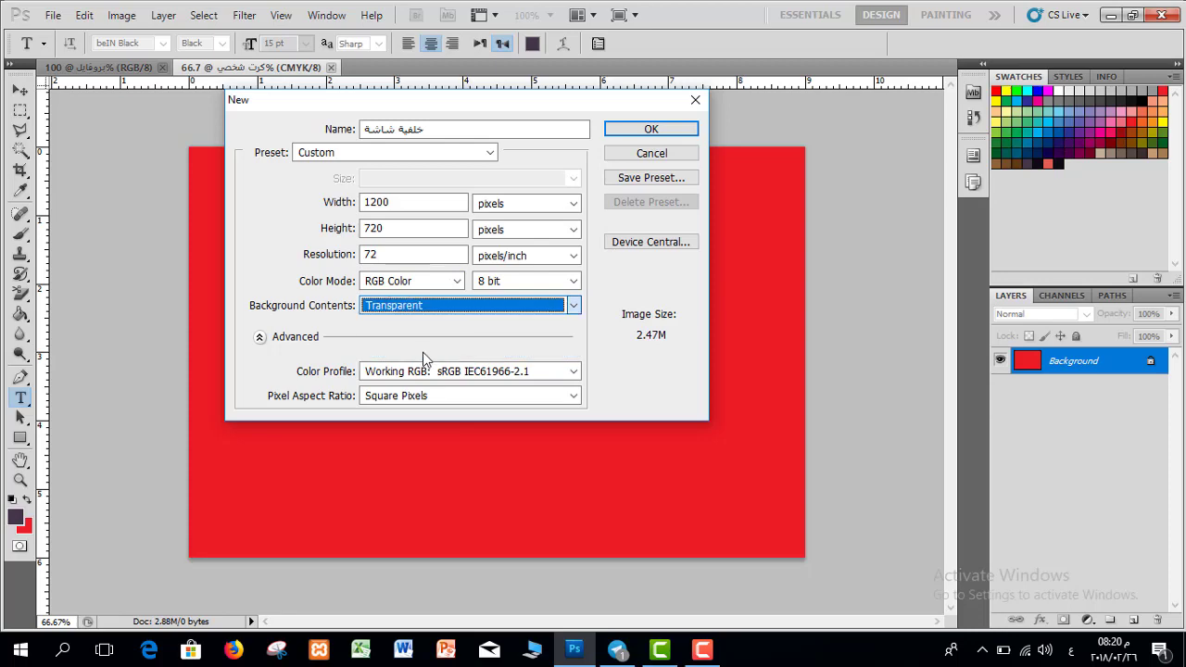
click(623, 128)
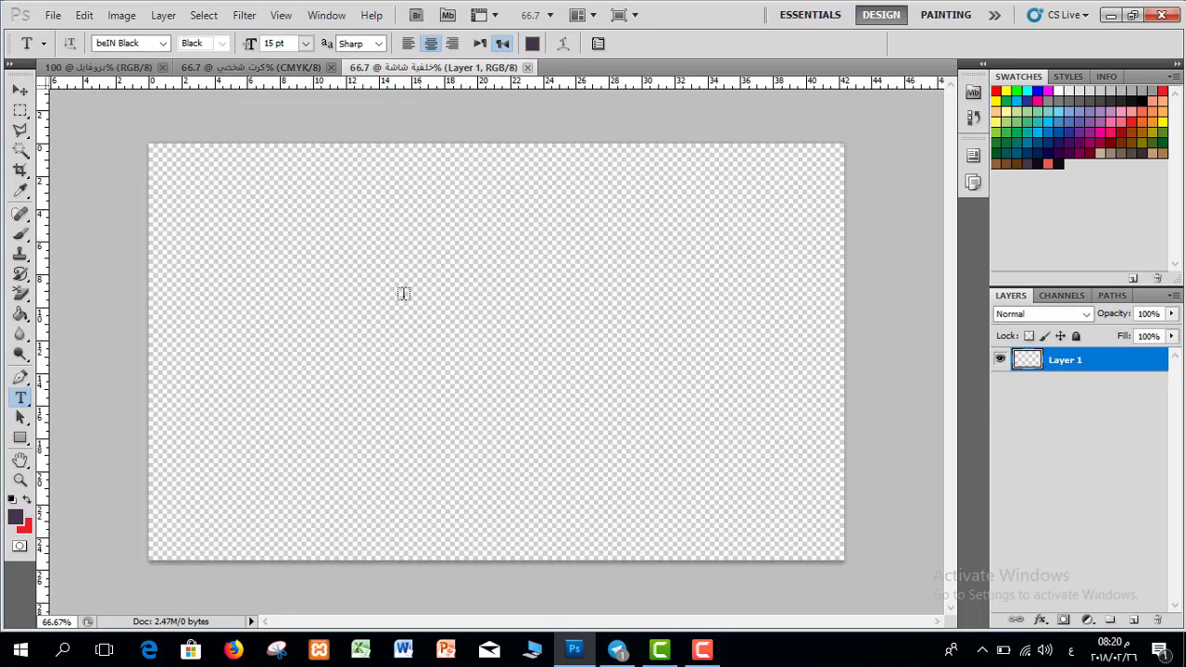
scroll(519, 292, up, 3)
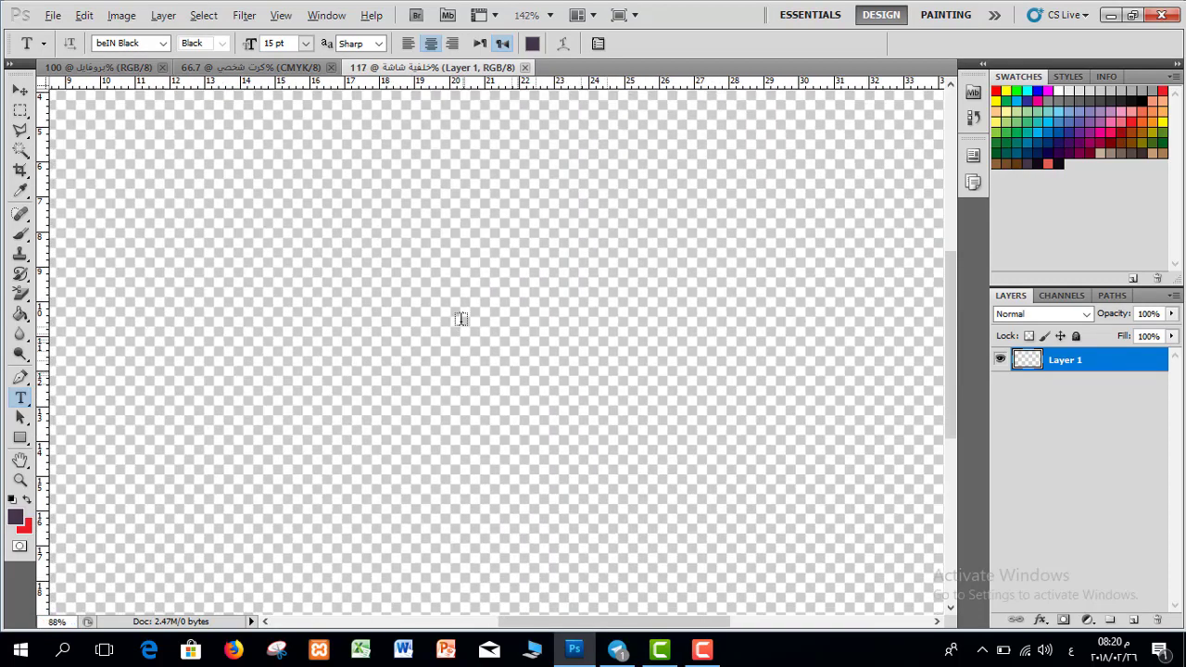
scroll(459, 318, down, 2)
scroll(488, 322, down, 1)
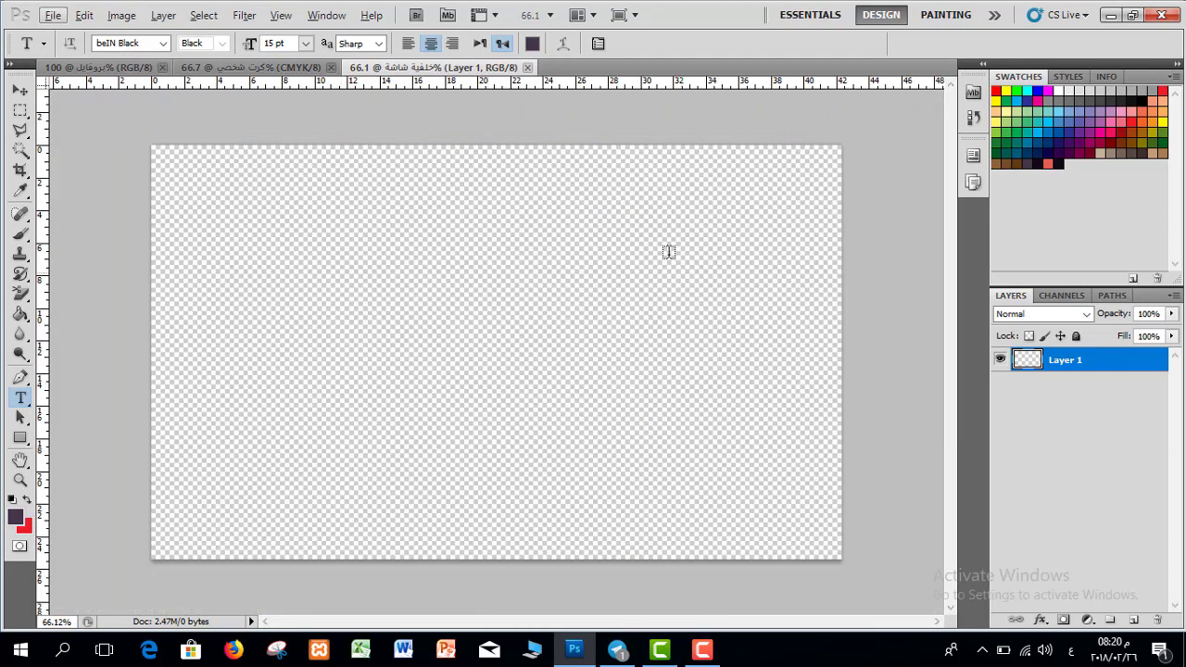
key(Right)
key(Right)
key(Right)
key(Right)
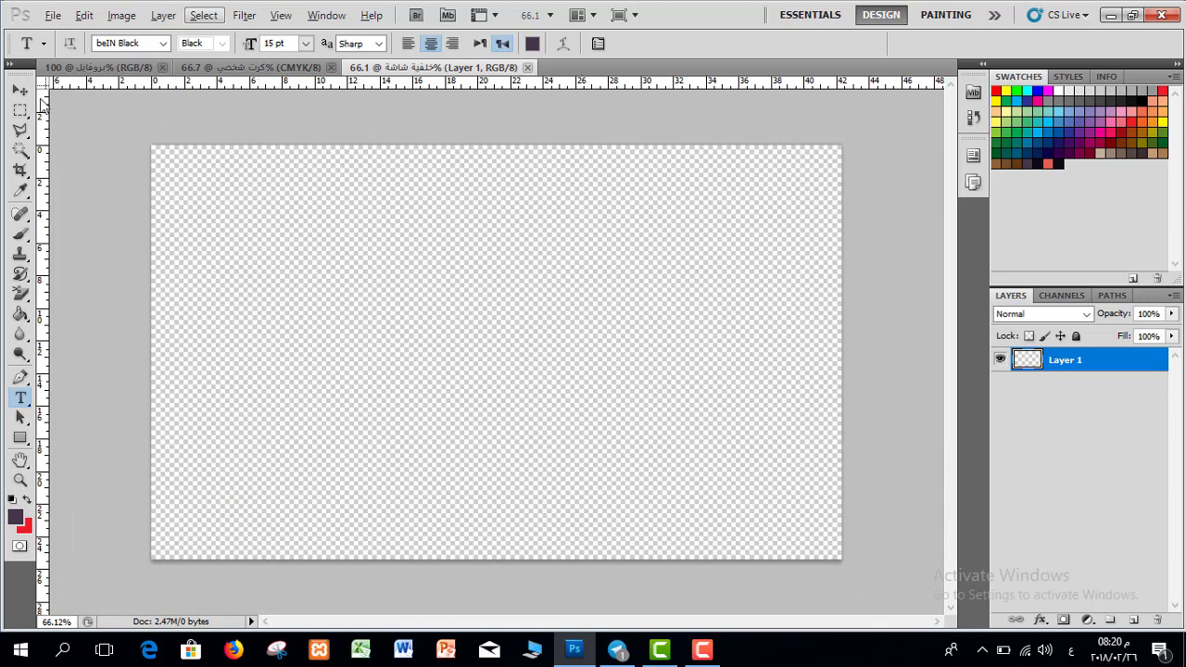
- Review the profile and personal card documents in turn, and return to the screen background document
click(125, 72)
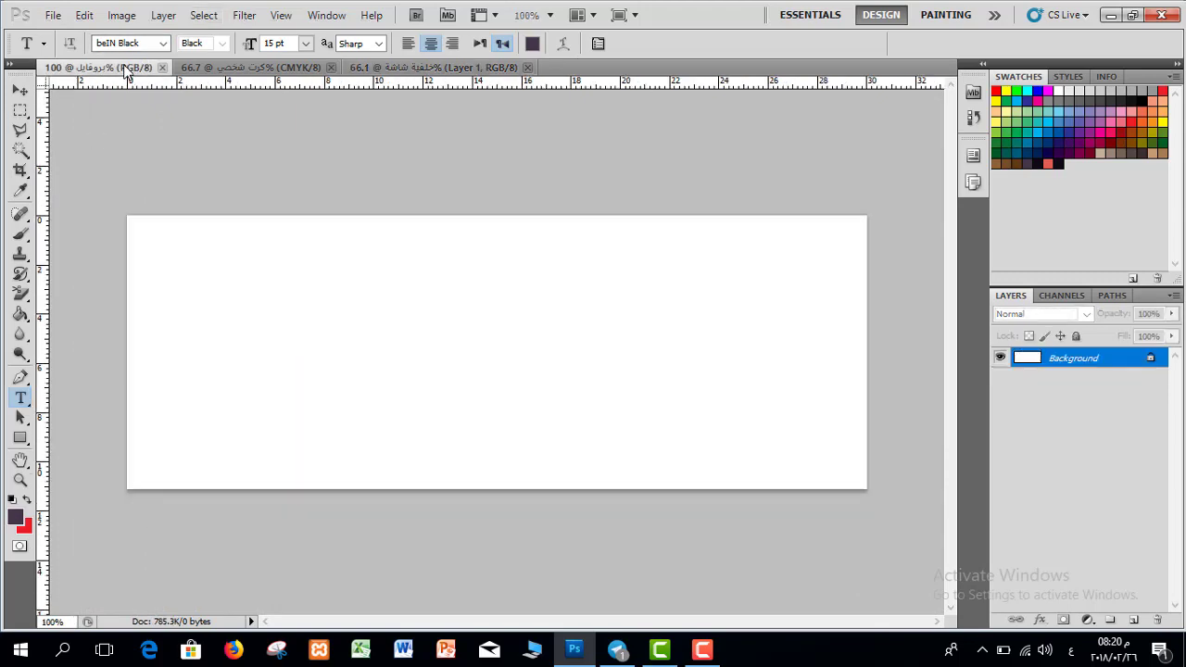
click(250, 70)
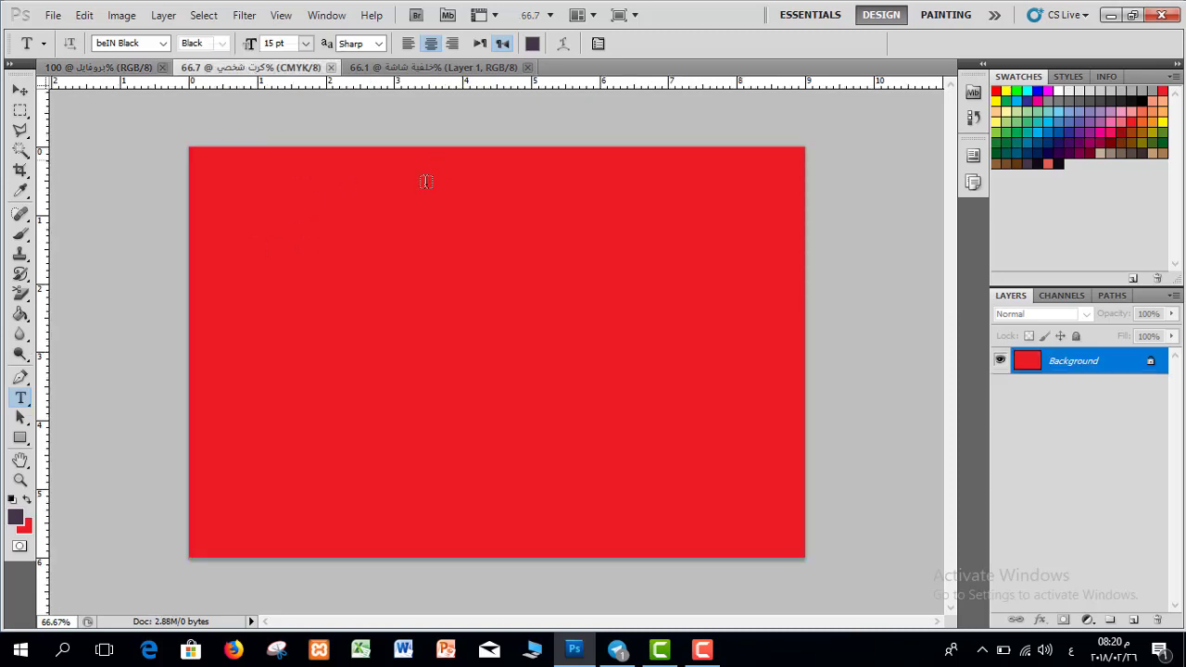
click(419, 70)
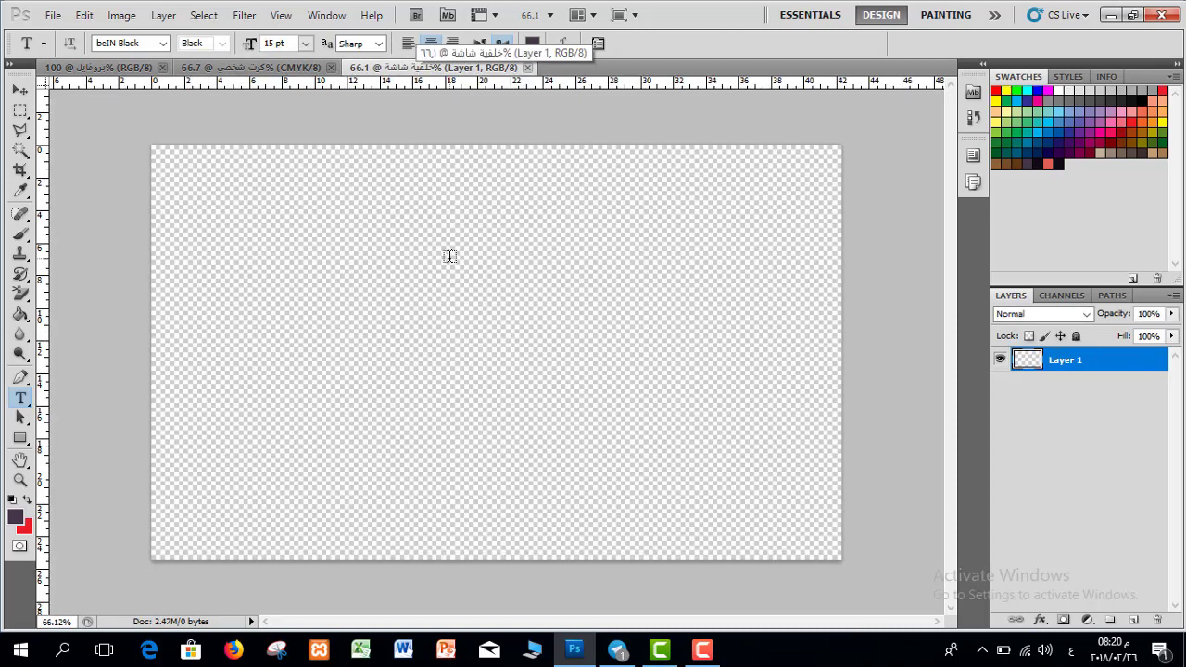